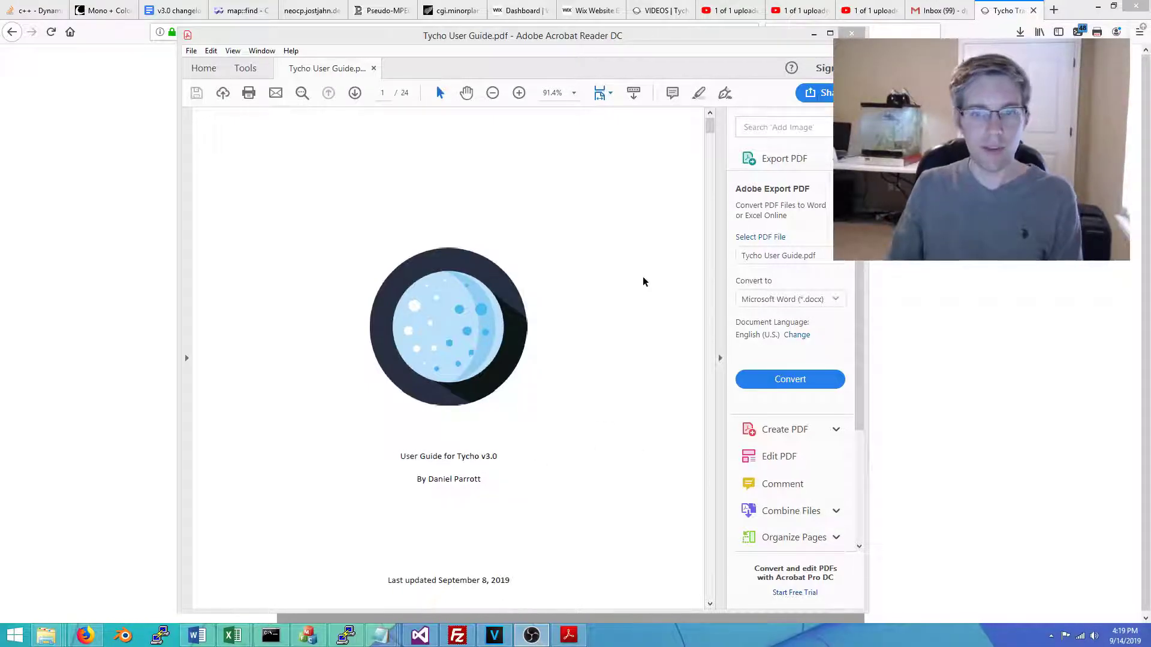
- Set the OpenCL device in Tycho to the NVIDIA GeForce RTX 2080
left_click_drag(709, 125, 713, 177)
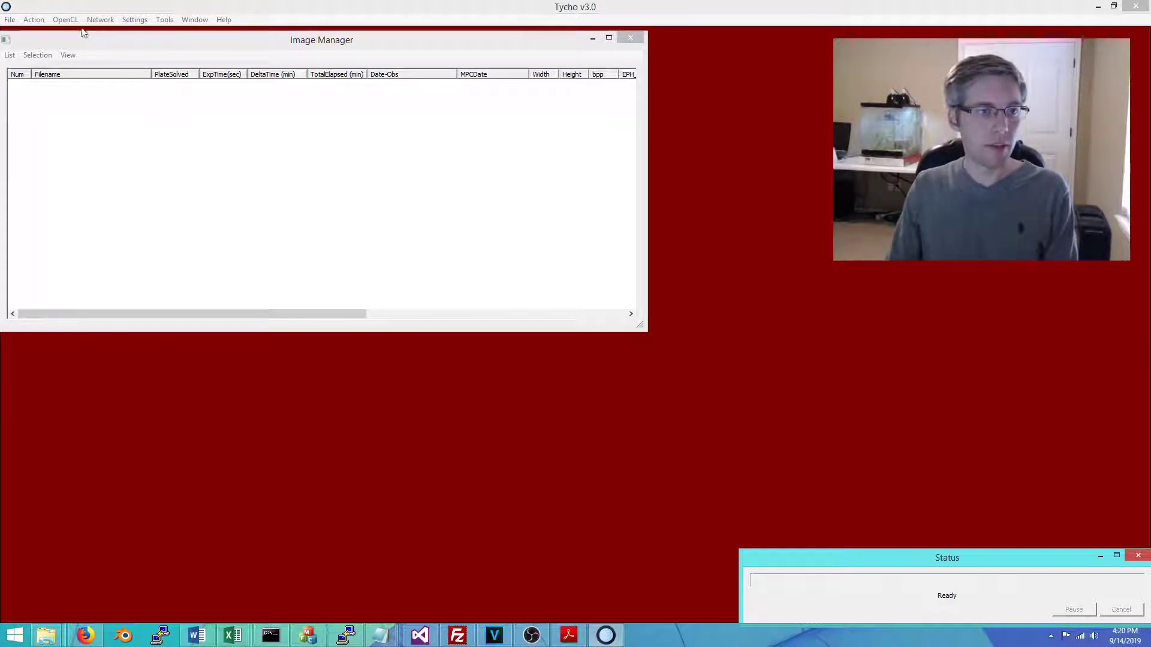
left_click(66, 21)
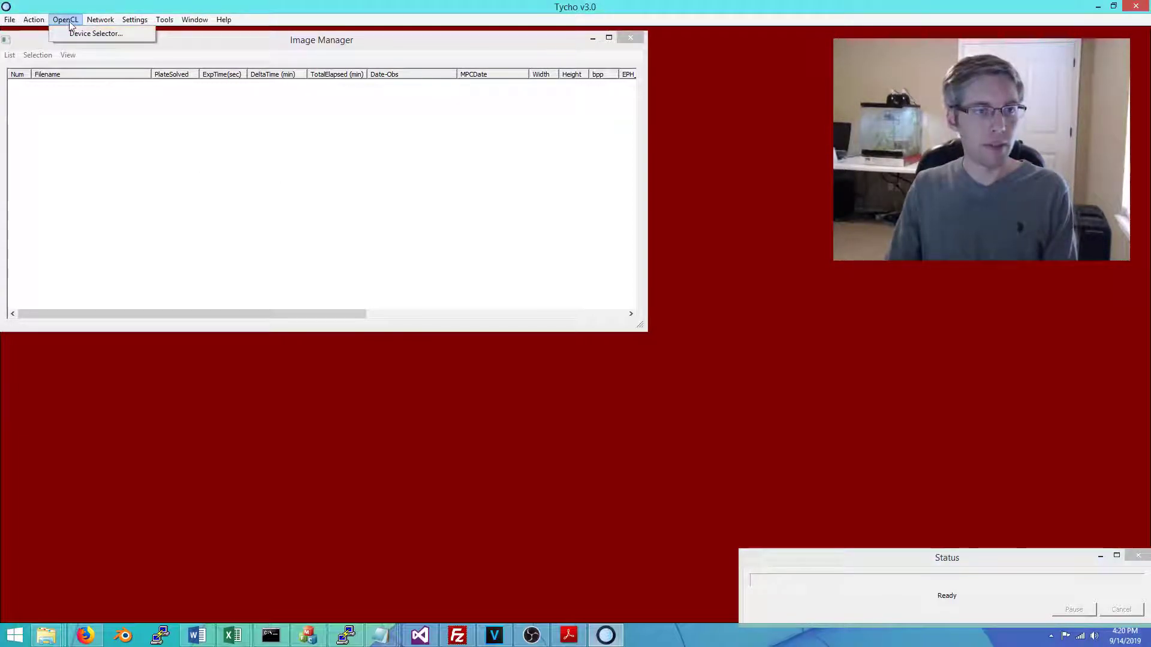
left_click(120, 34)
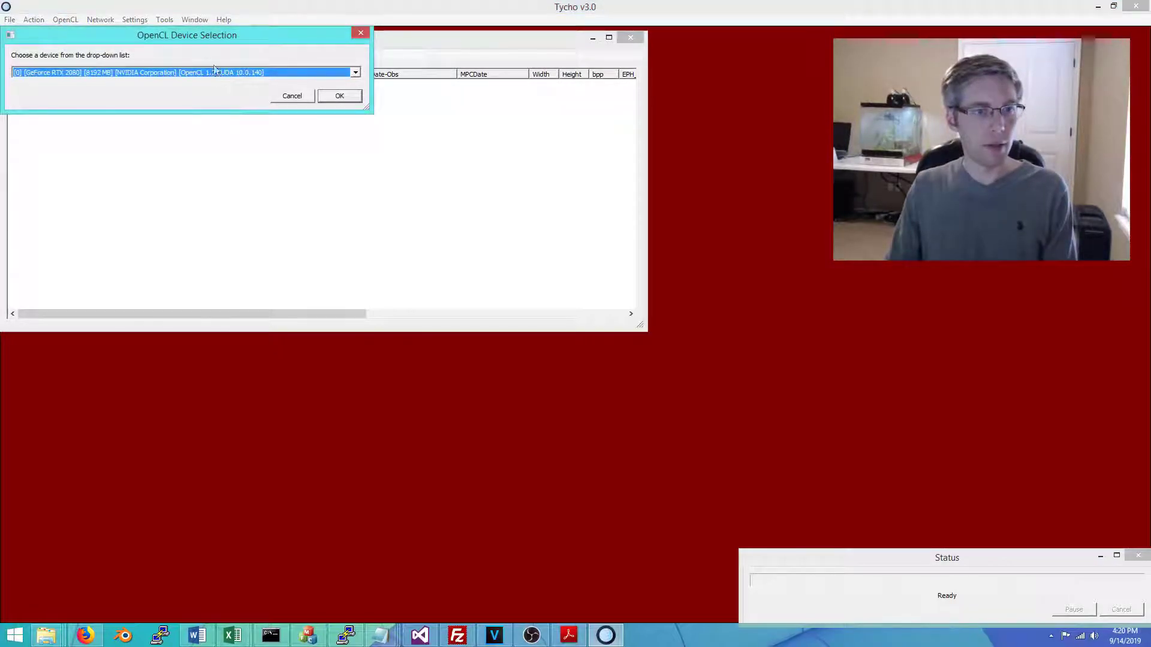
left_click_drag(180, 38, 227, 129)
left_click(159, 168)
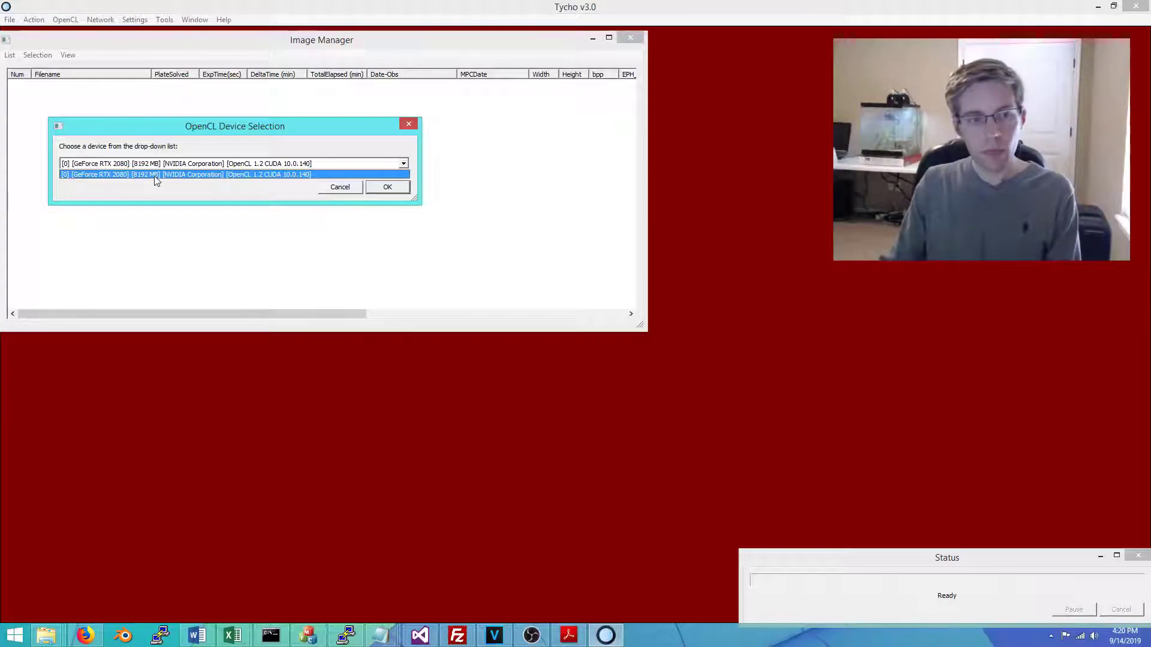
left_click(156, 179)
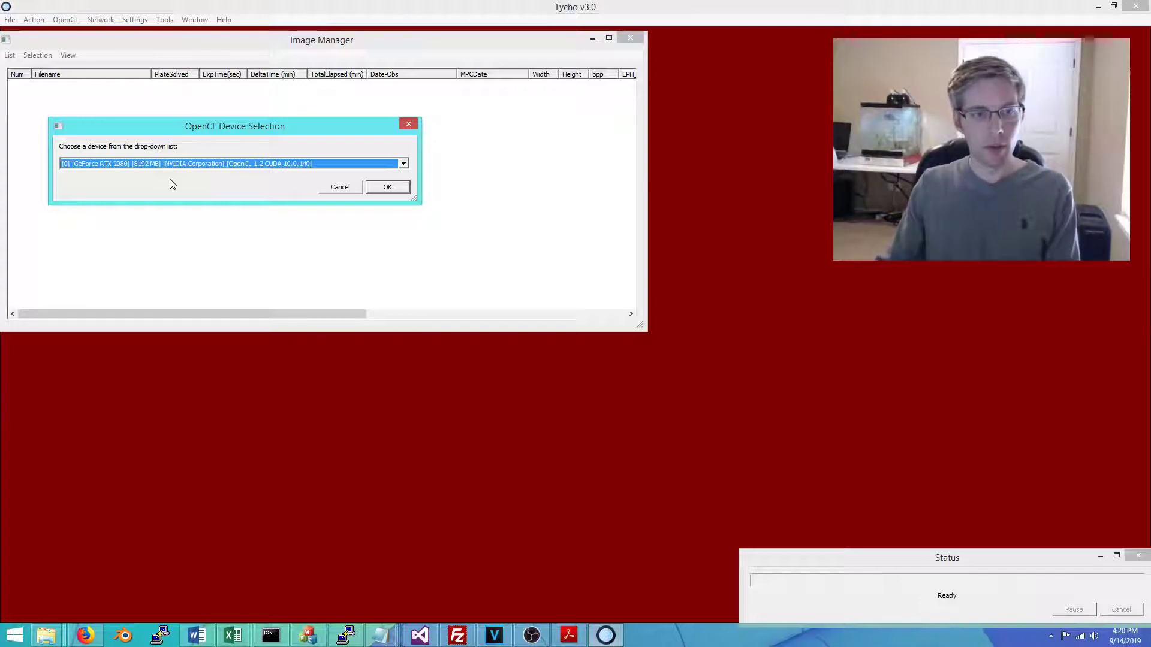
left_click(174, 166)
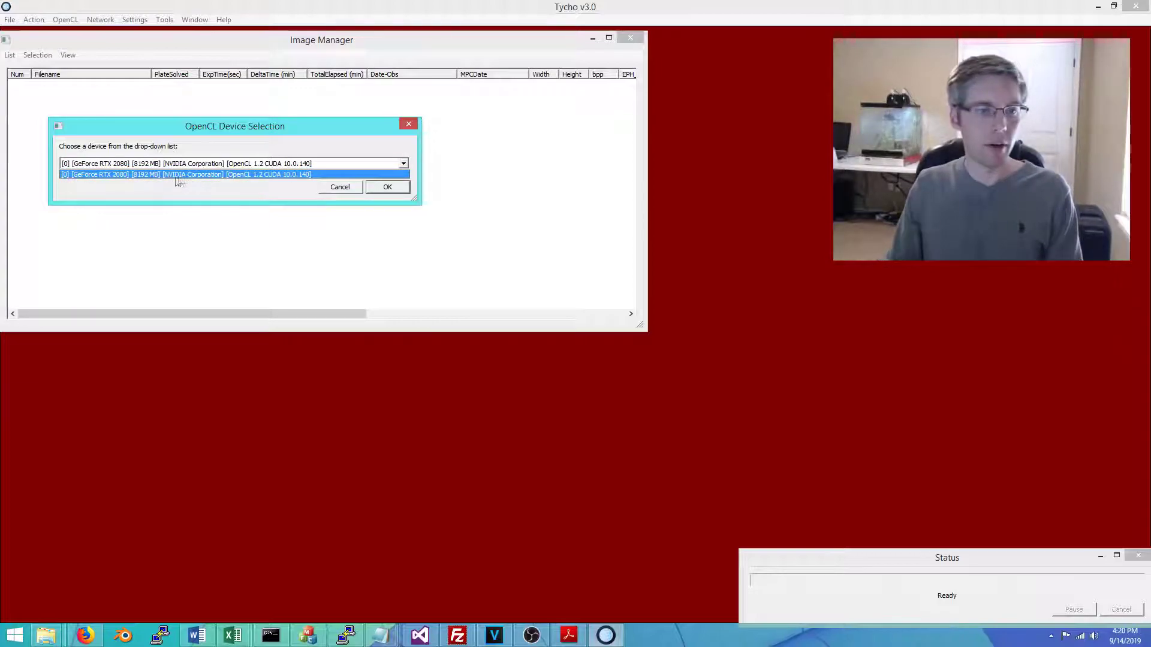
left_click(87, 174)
left_click(387, 187)
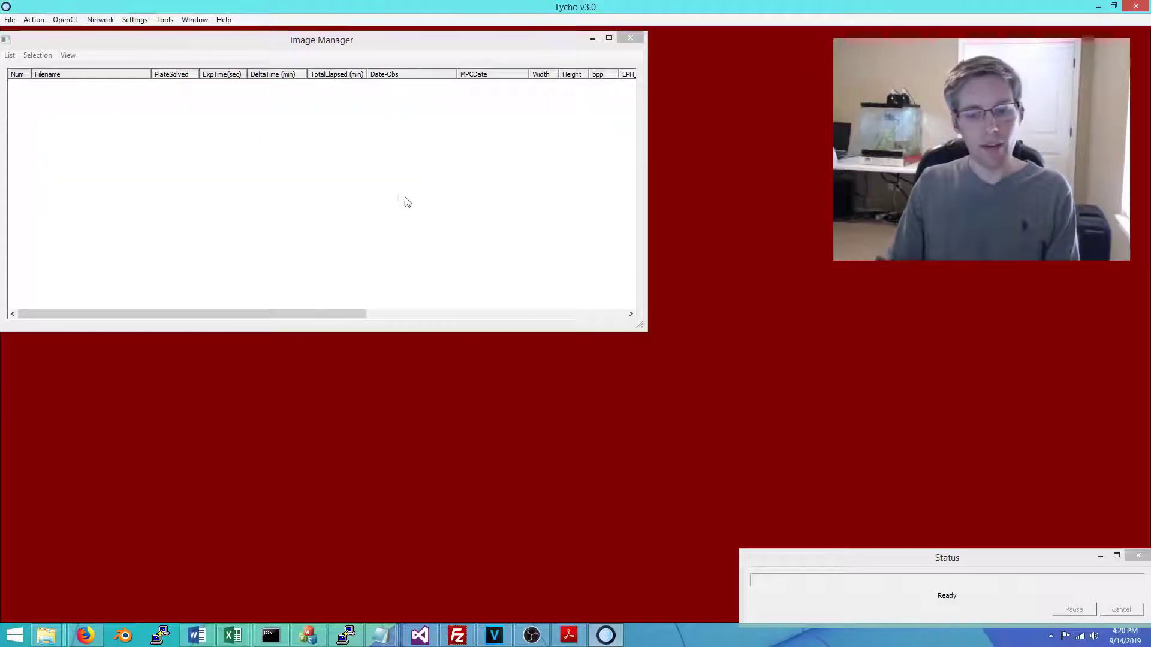
- Find the example dataset section in the PDF user guide and download the Tycho User Guide dataset from the Tycho website in Firefox
left_click(568, 635)
scroll(566, 481, "down", 5)
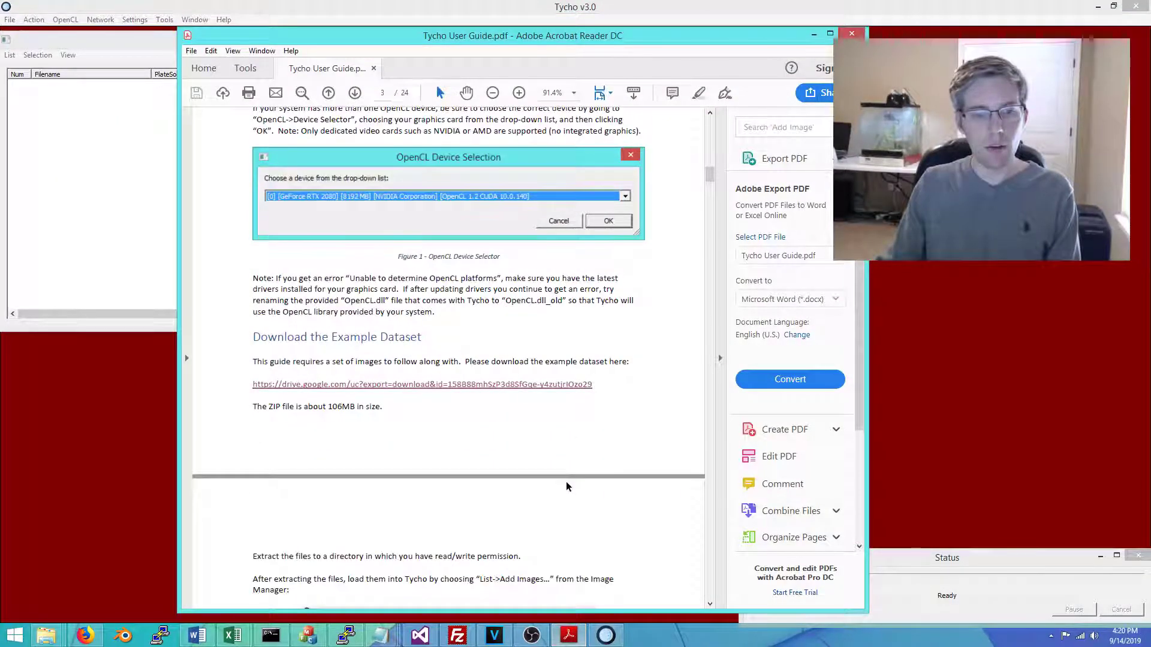
scroll(543, 453, "down", 2)
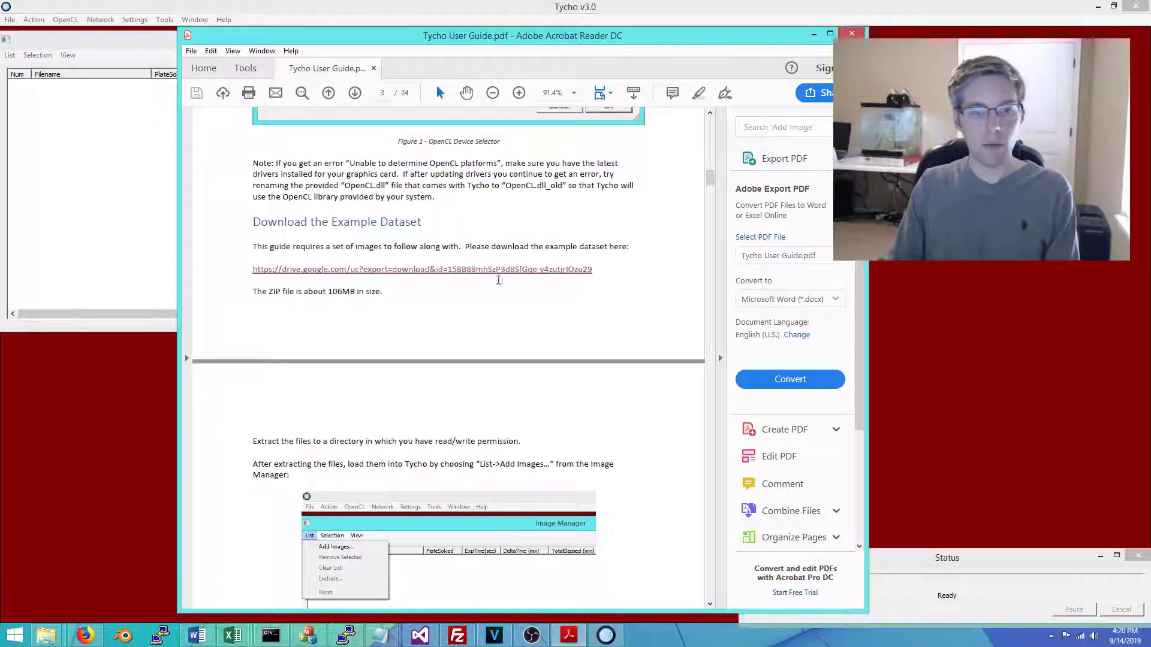
left_click(87, 634)
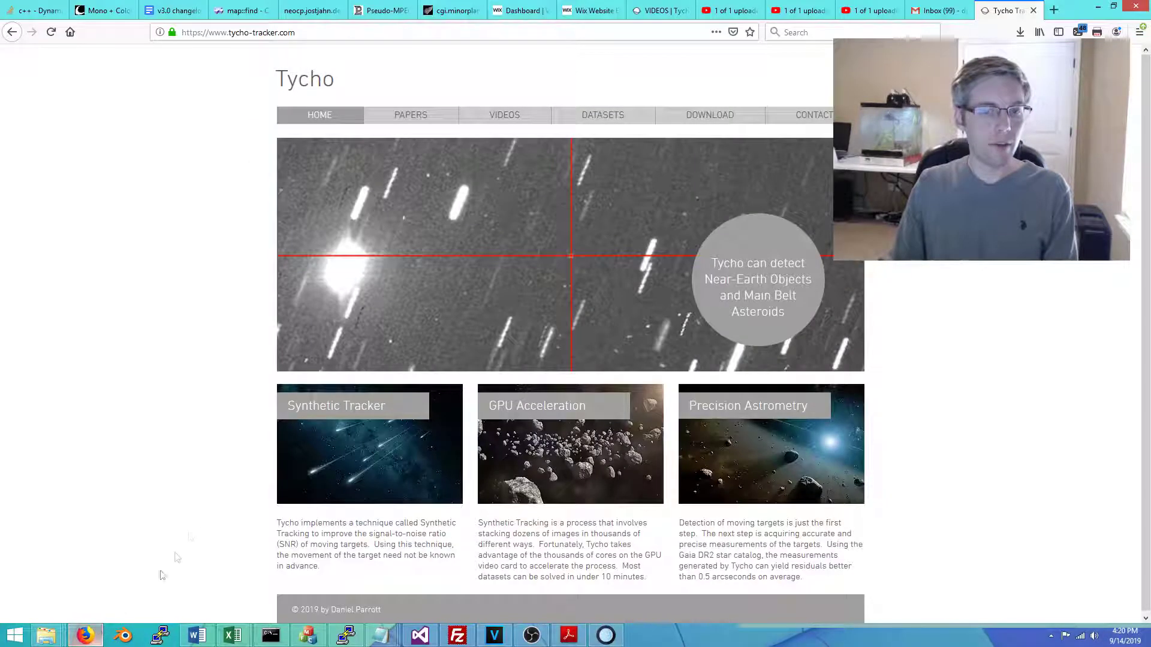
left_click(599, 115)
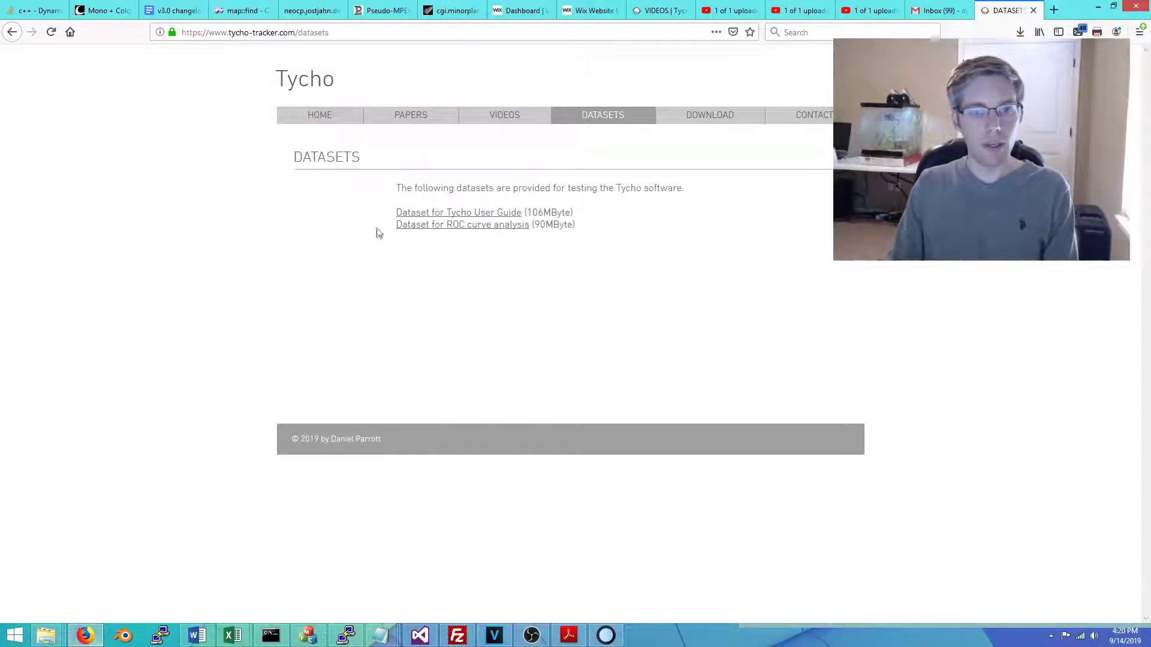
left_click(462, 216)
left_click(493, 168)
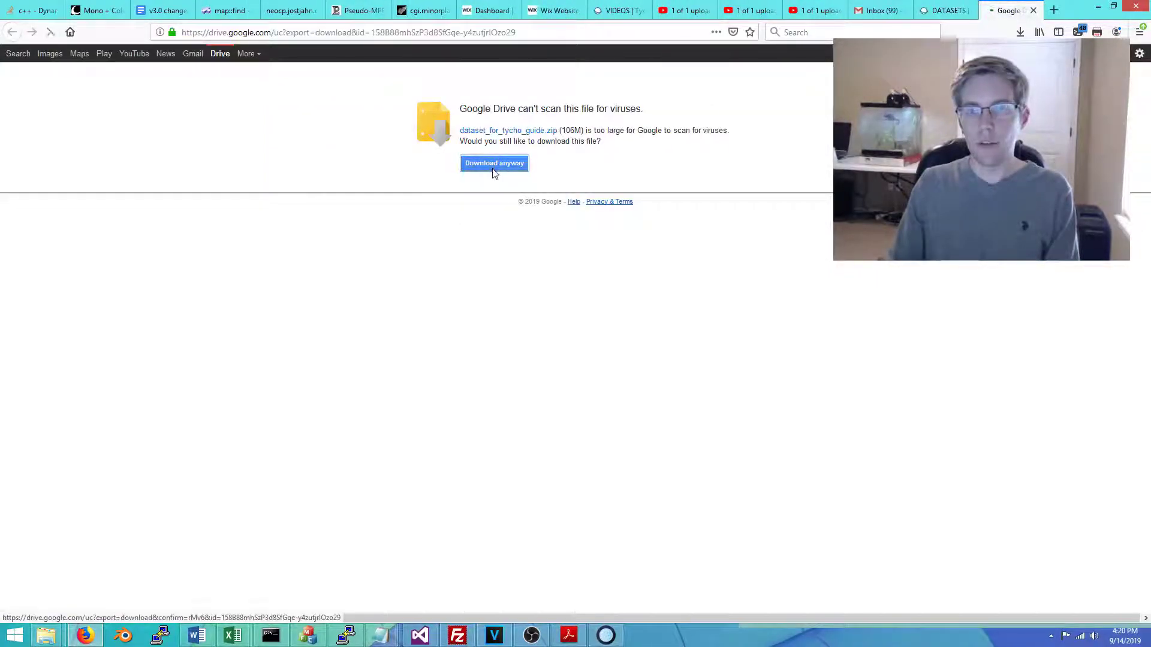
left_click(618, 380)
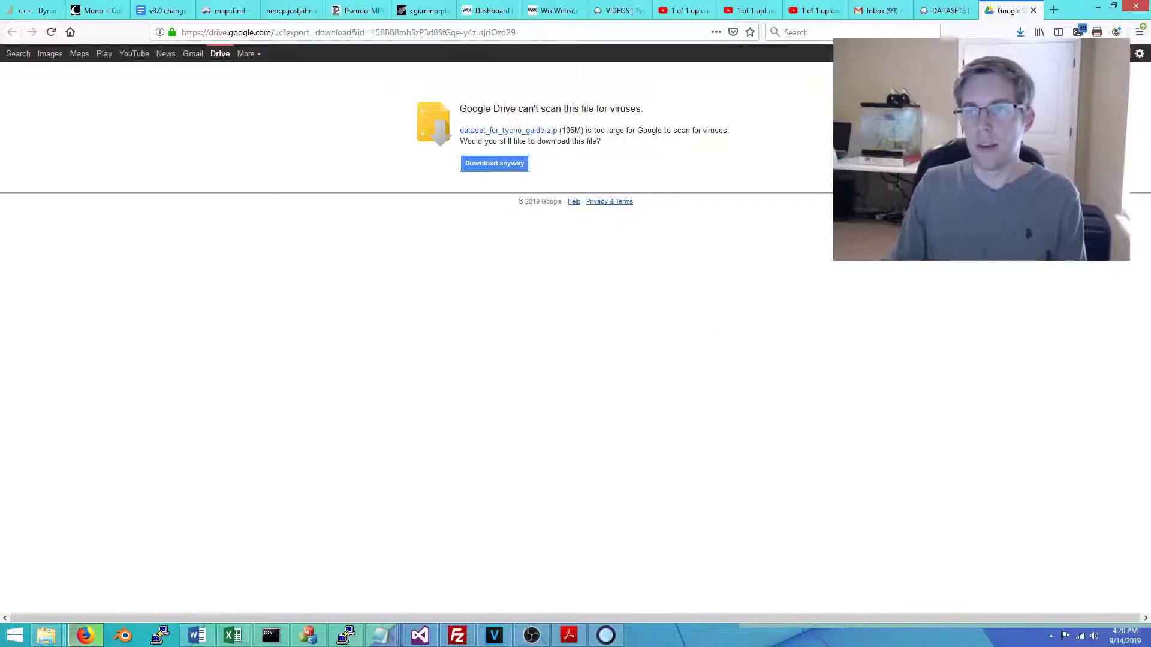
- Extract the downloaded dataset_for_tycho_guide.zip with 7-Zip into a dataset_for_tycho_guide folder in Downloads
left_click(1020, 31)
left_click(1013, 61)
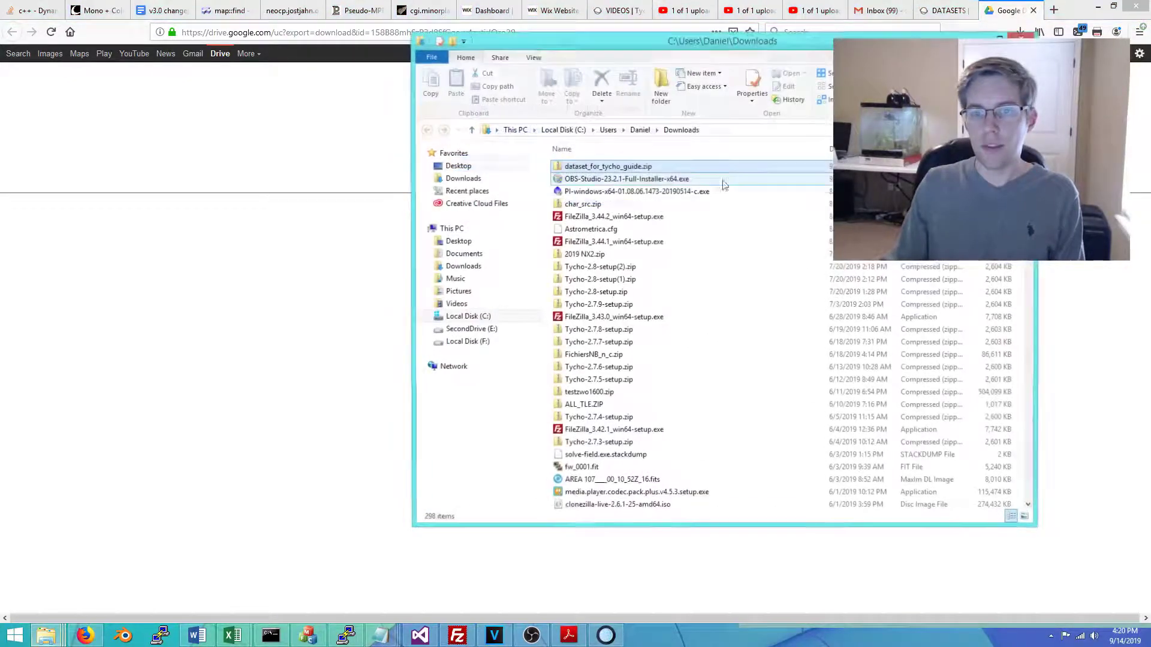
right_click(639, 166)
mouse_move(717, 242)
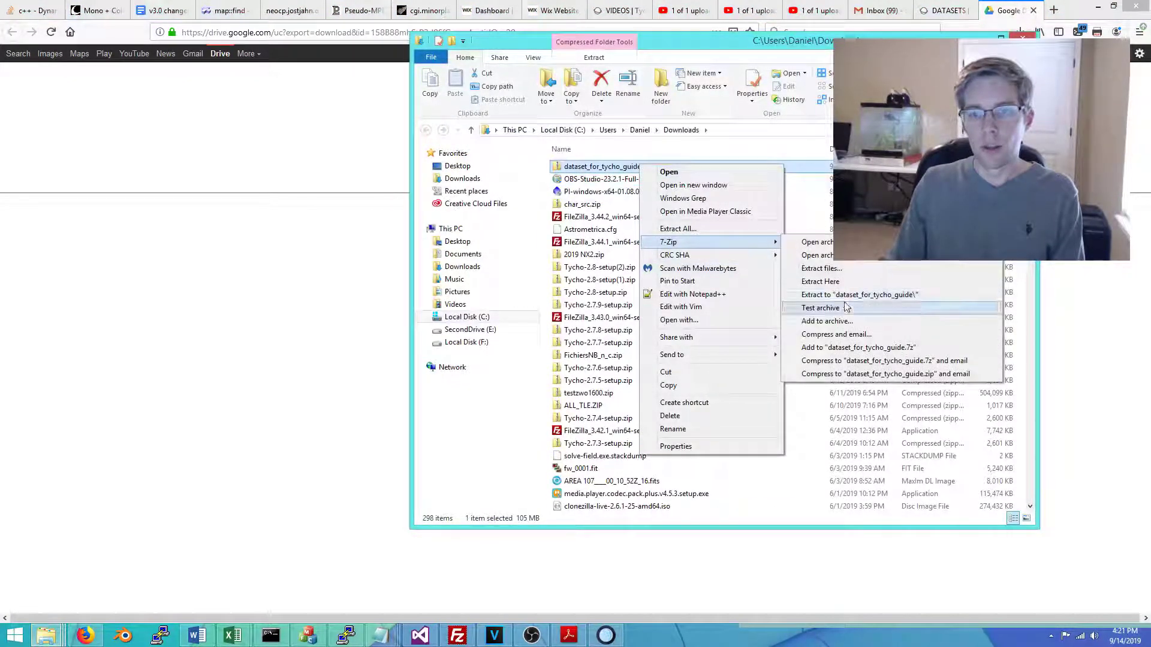
left_click(851, 298)
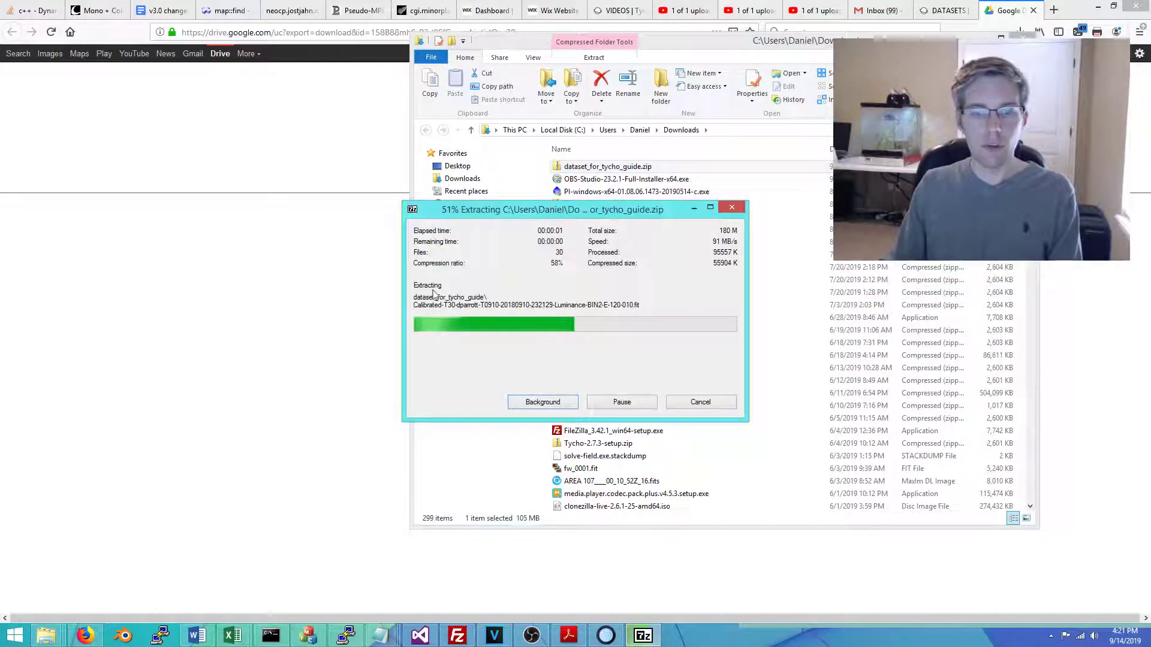
left_click(278, 374)
- Switch to Tycho, add all images of the extracted dataset to the Image Manager and check the loaded list
left_click(605, 636)
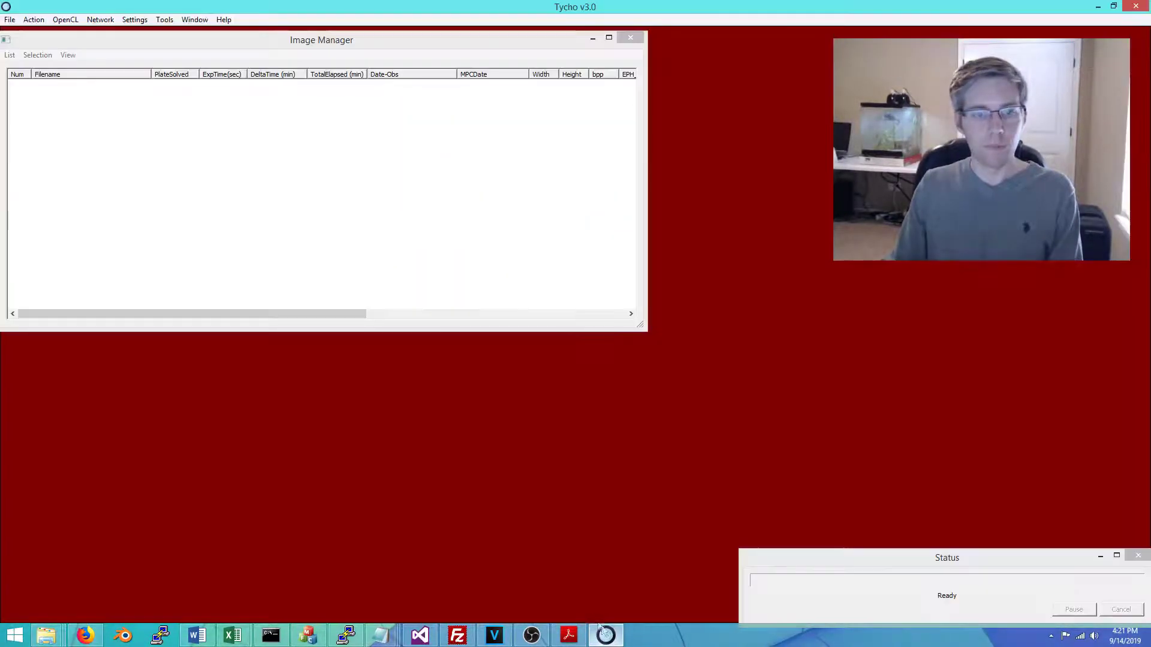
left_click(10, 55)
left_click(30, 69)
key("ctrl+a")
left_click(742, 352)
left_click_drag(629, 116, 630, 271)
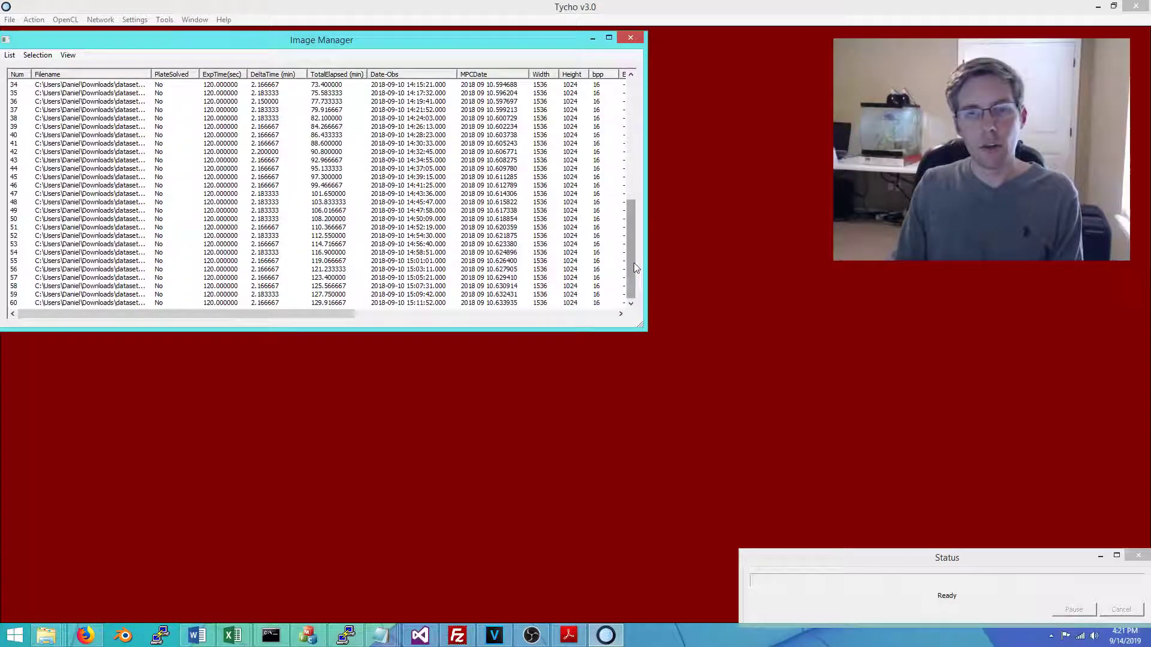
left_click_drag(633, 262, 649, 118)
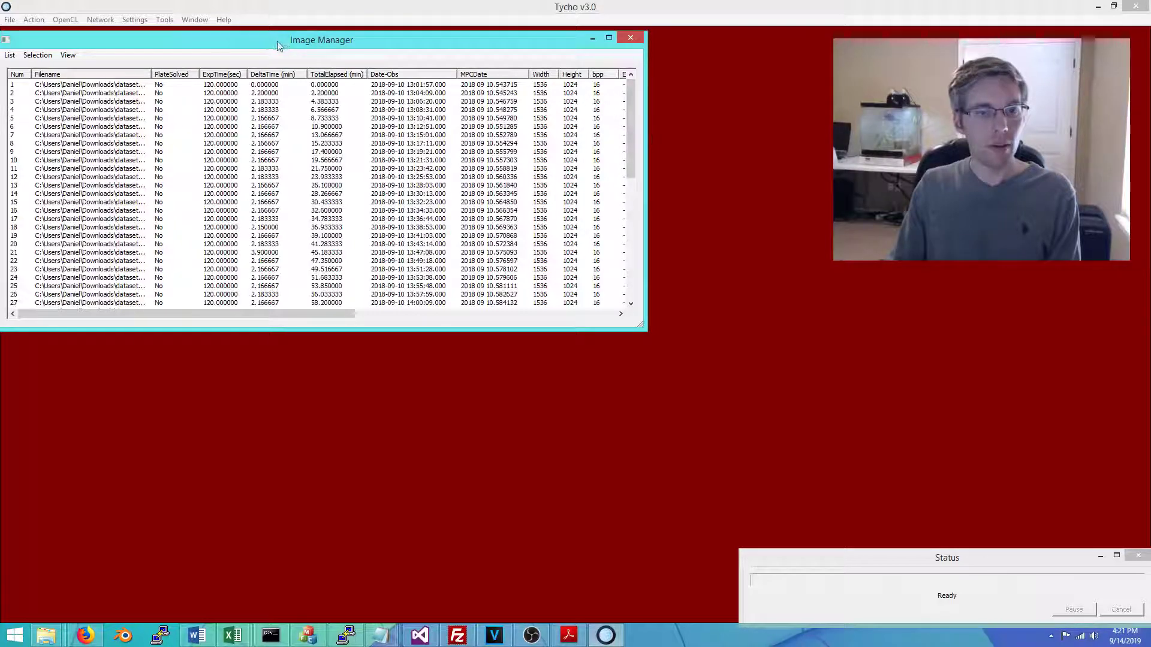
left_click_drag(277, 41, 285, 48)
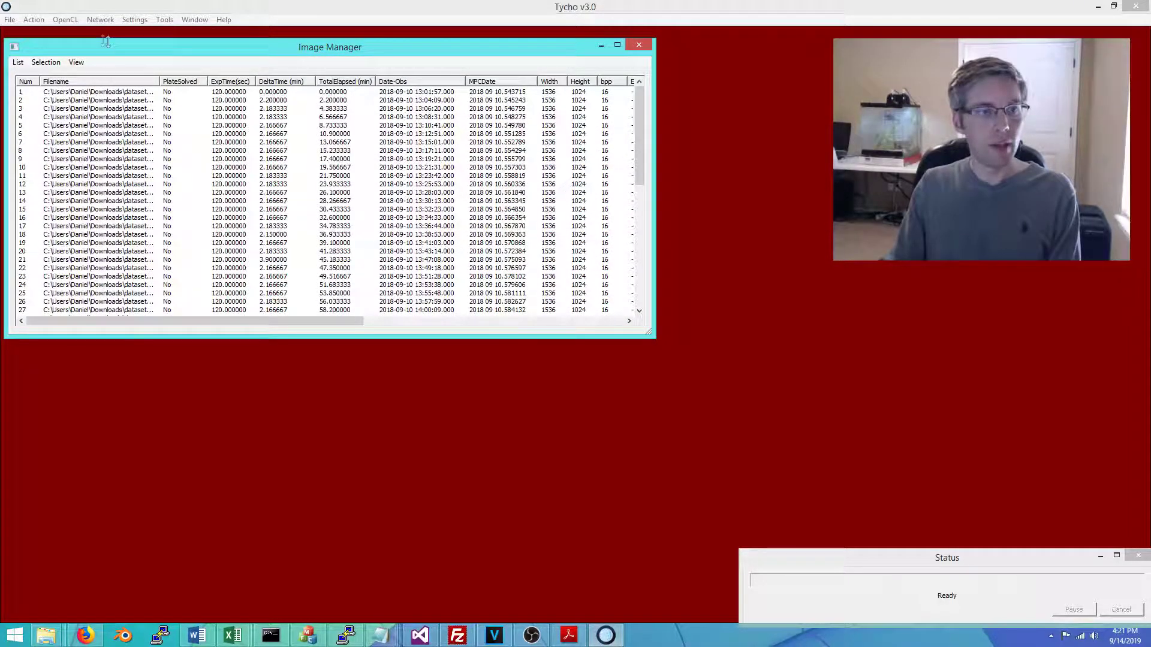
- Open Express Mode and widen the Image Manager's Filename column to show the dataset paths
left_click(34, 19)
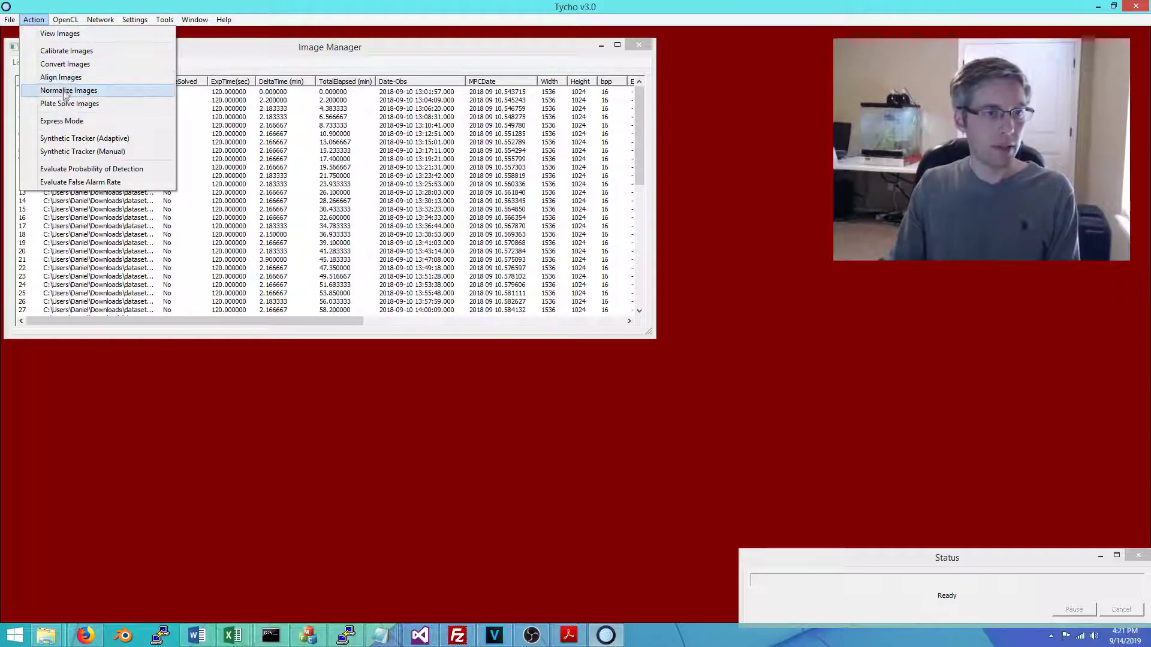
left_click(96, 121)
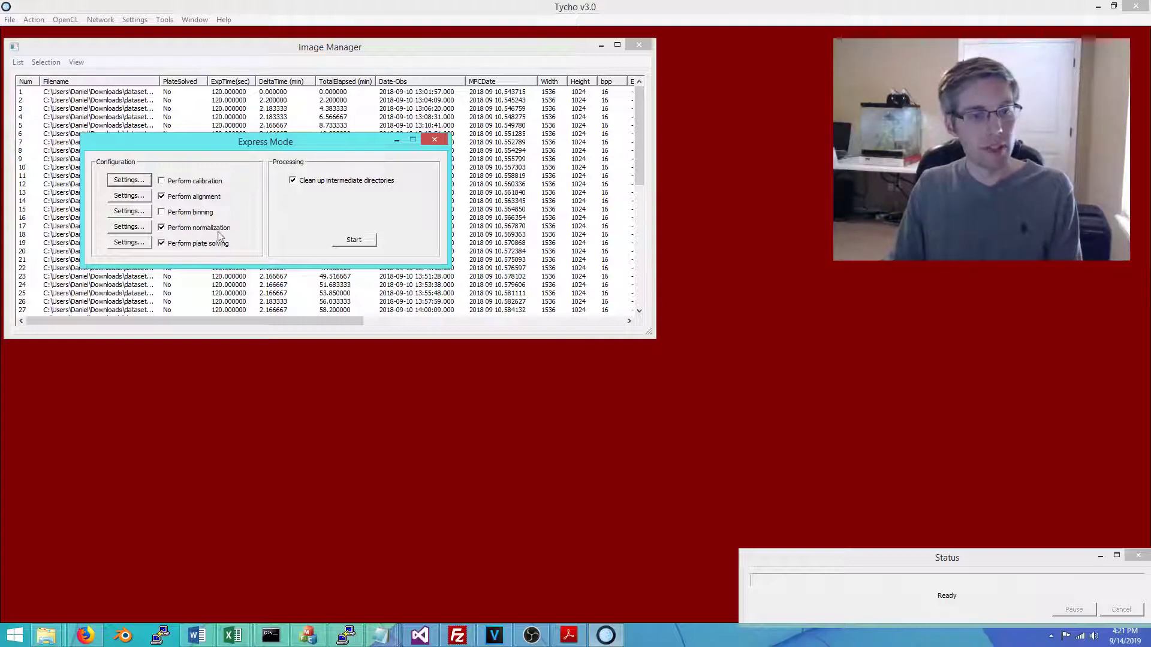
left_click_drag(196, 147, 229, 335)
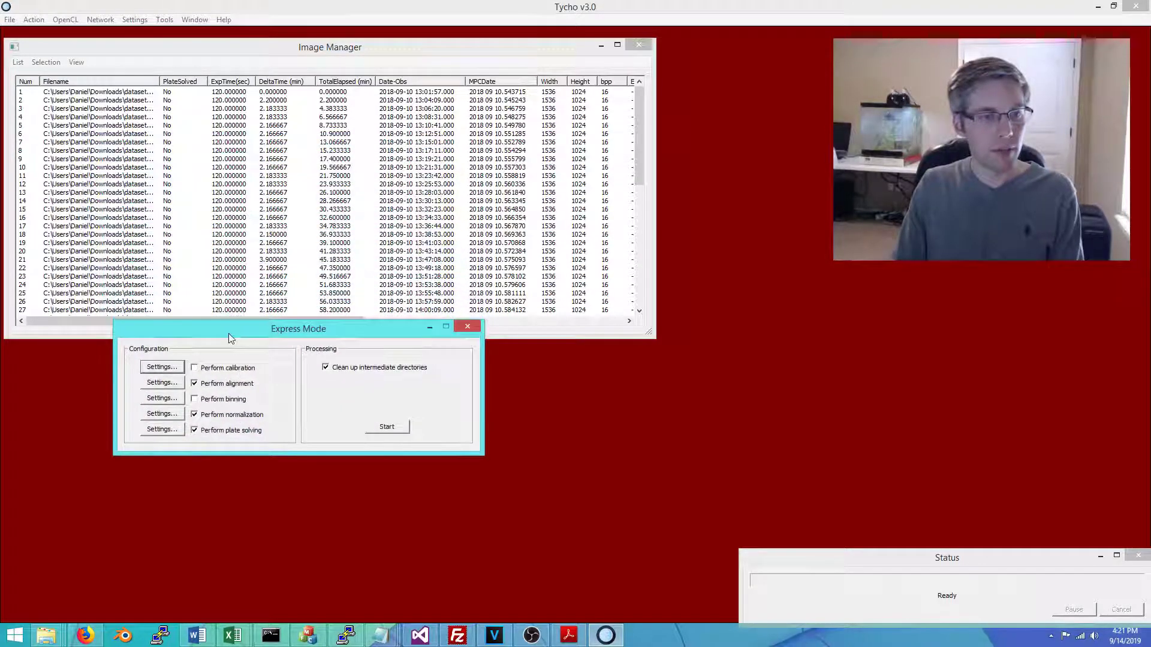
left_click_drag(160, 82, 306, 82)
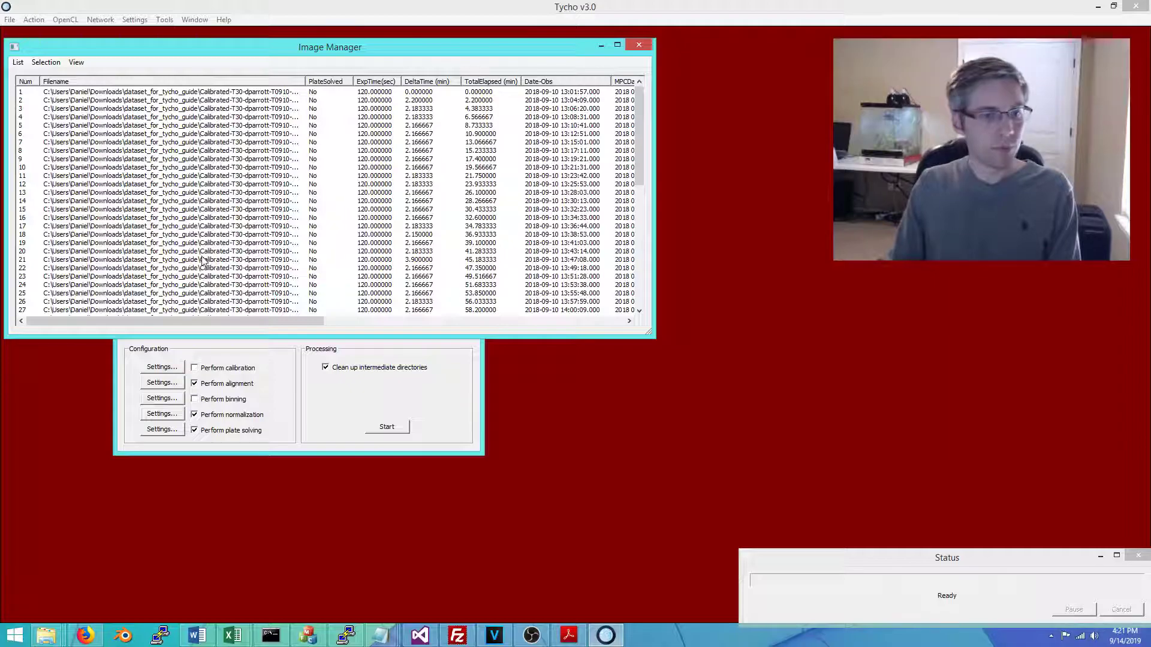
left_click(180, 344)
left_click_drag(183, 332, 175, 184)
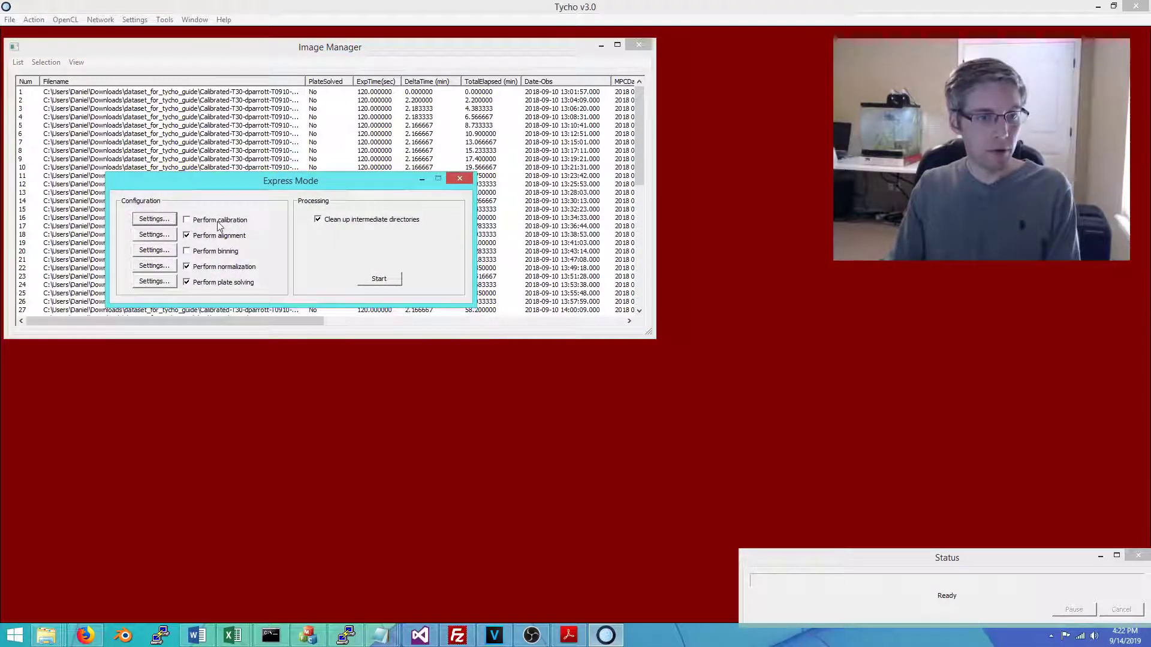
left_click(187, 222)
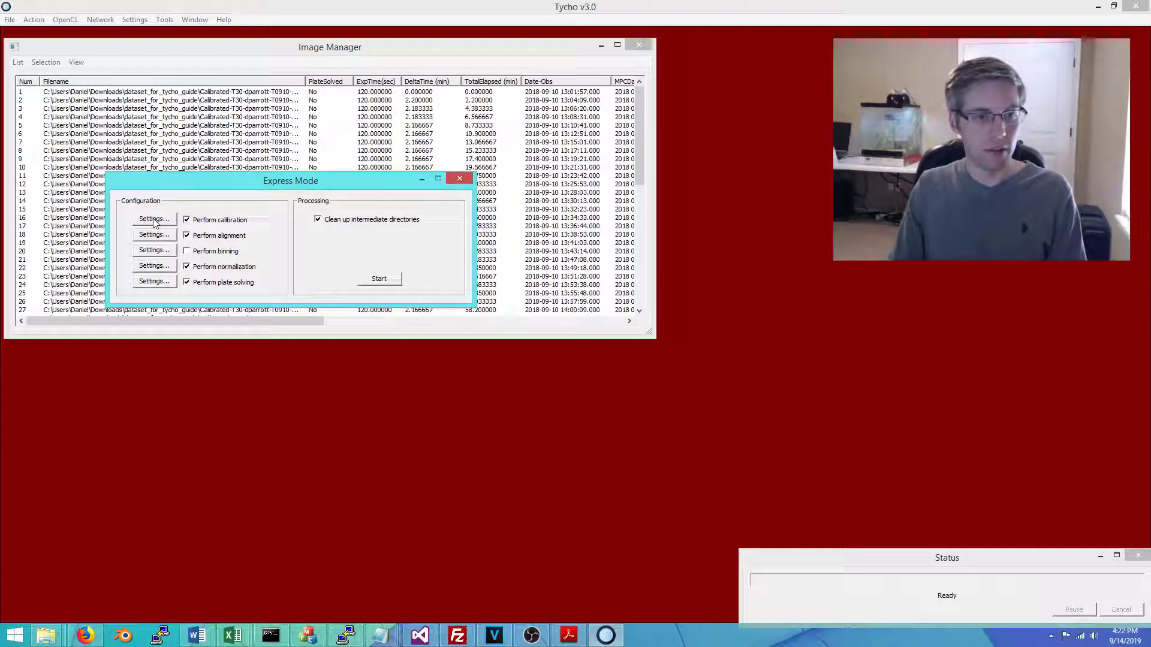
left_click_drag(210, 185, 202, 200)
left_click(194, 238)
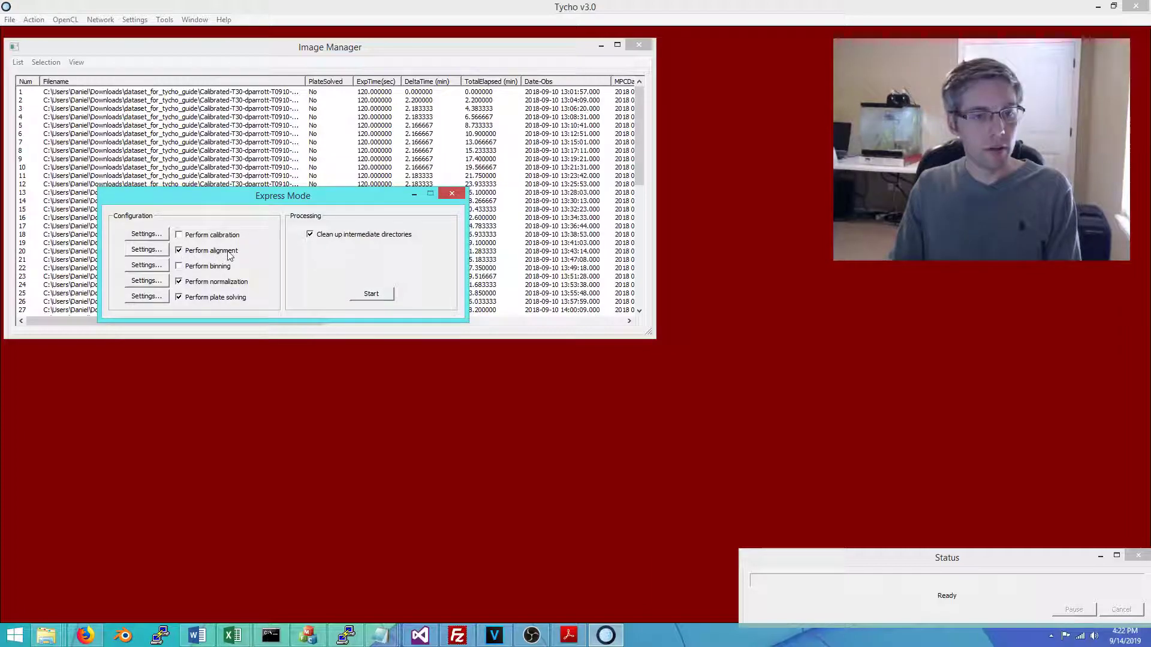
- Open the Express Mode alignment settings and accept RegiStar as the alignment software with the dataset_for_tycho_guide_a output directory
left_click(146, 249)
left_click_drag(252, 179, 166, 139)
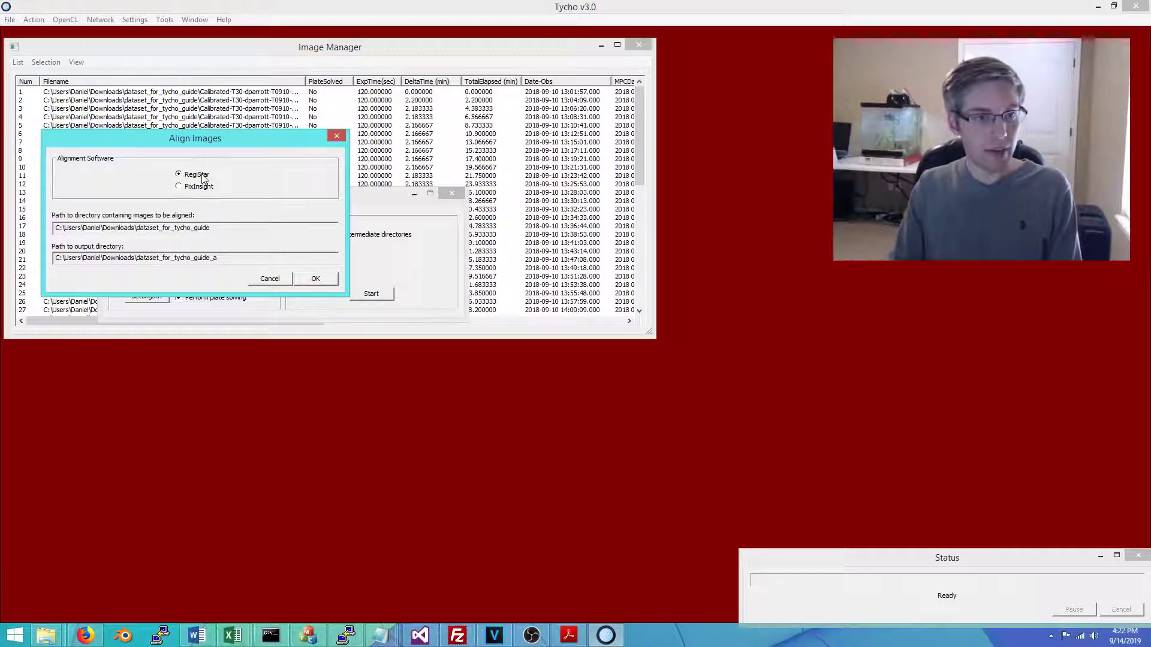
left_click(315, 279)
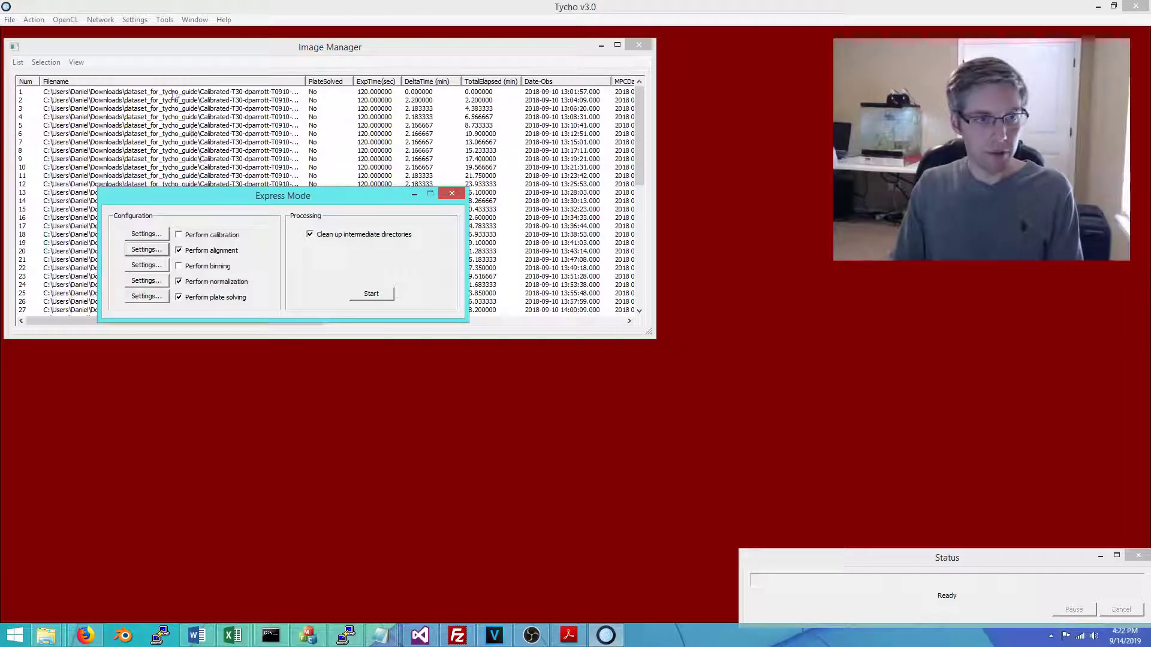
- Examine the executable path and alignment options in the RegiStar configuration and close it without saving
left_click(138, 20)
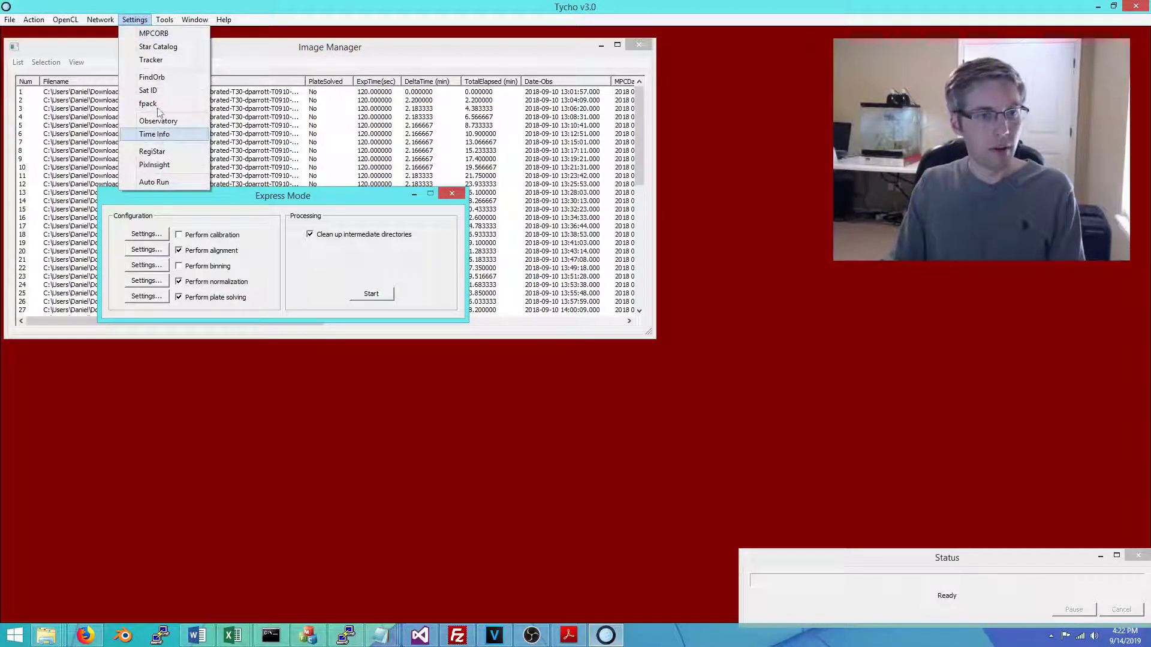
left_click(147, 153)
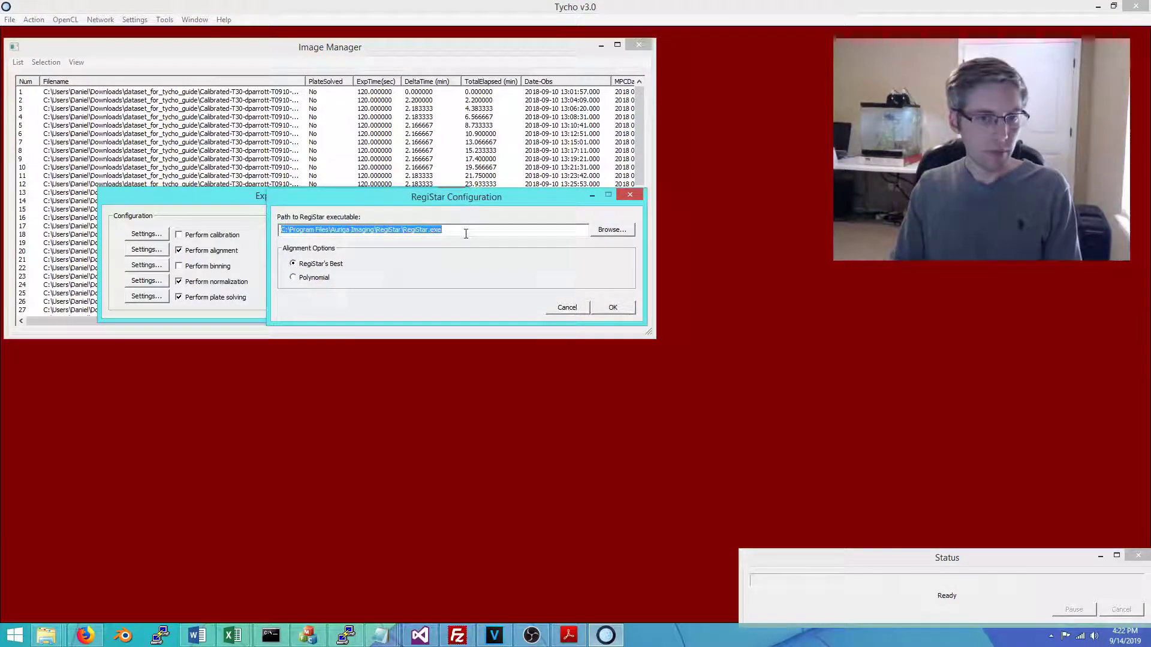
left_click(564, 310)
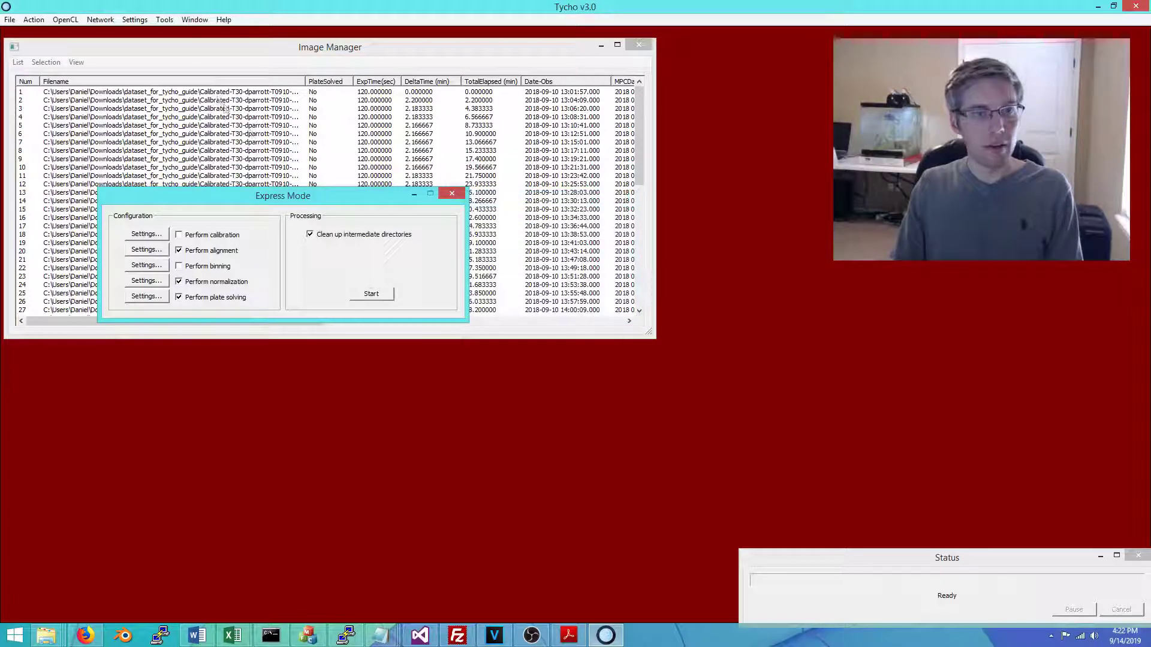
- Examine the executable path and alignment options in the PixInsight configuration and close it without saving
left_click(136, 20)
left_click(147, 165)
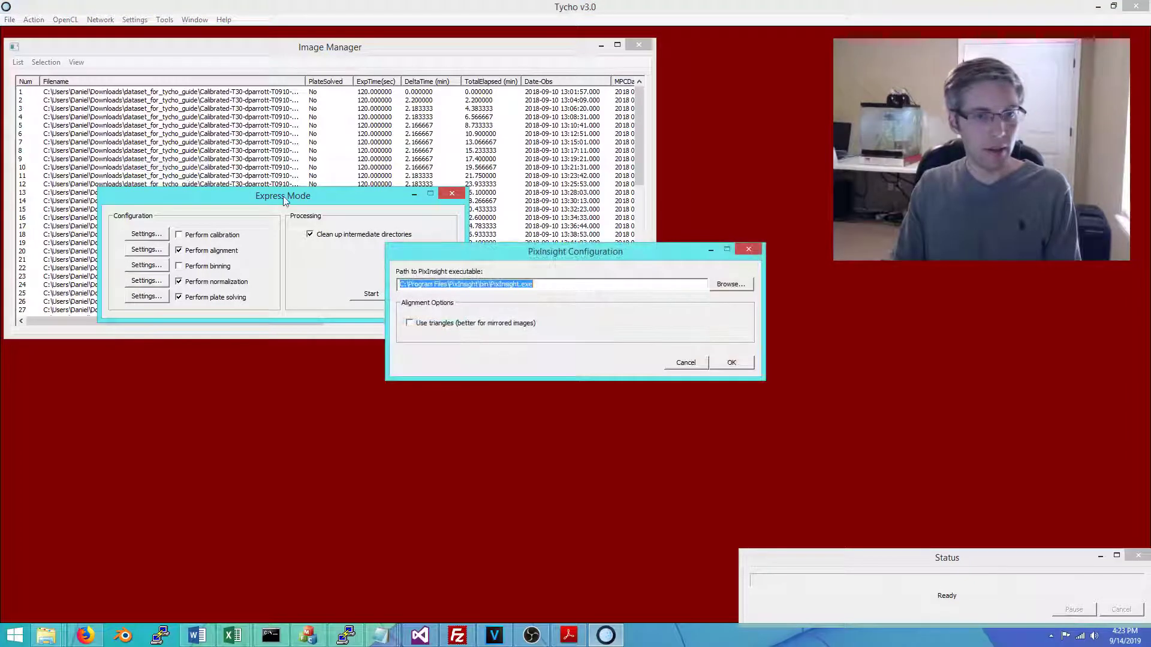
left_click(542, 285)
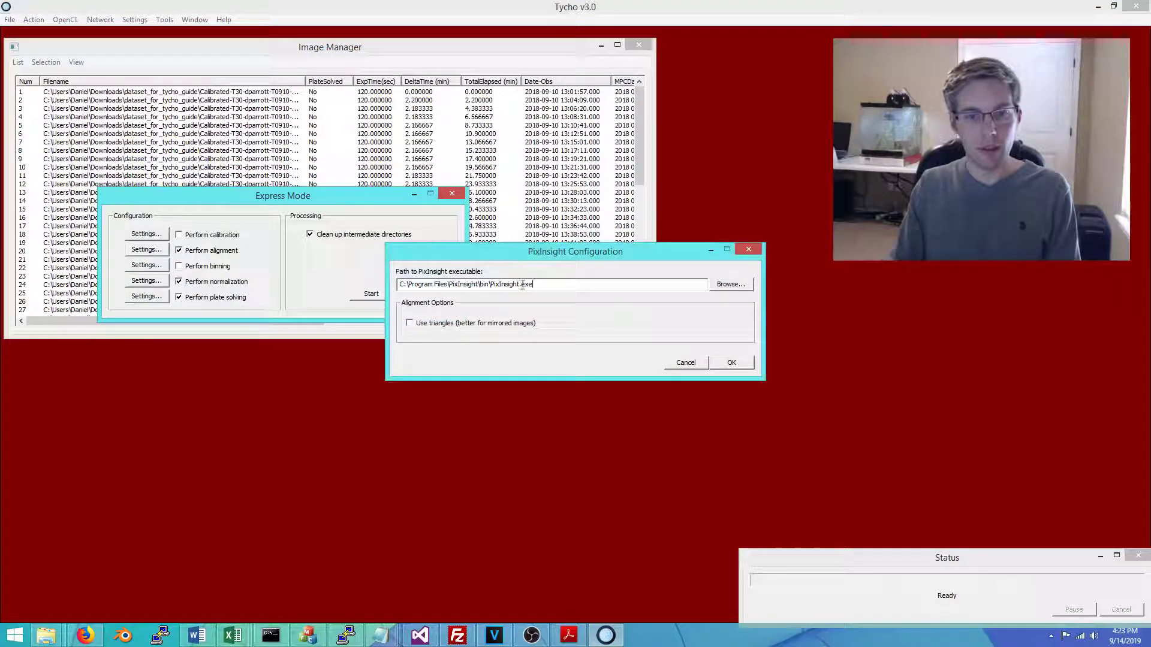
left_click(687, 363)
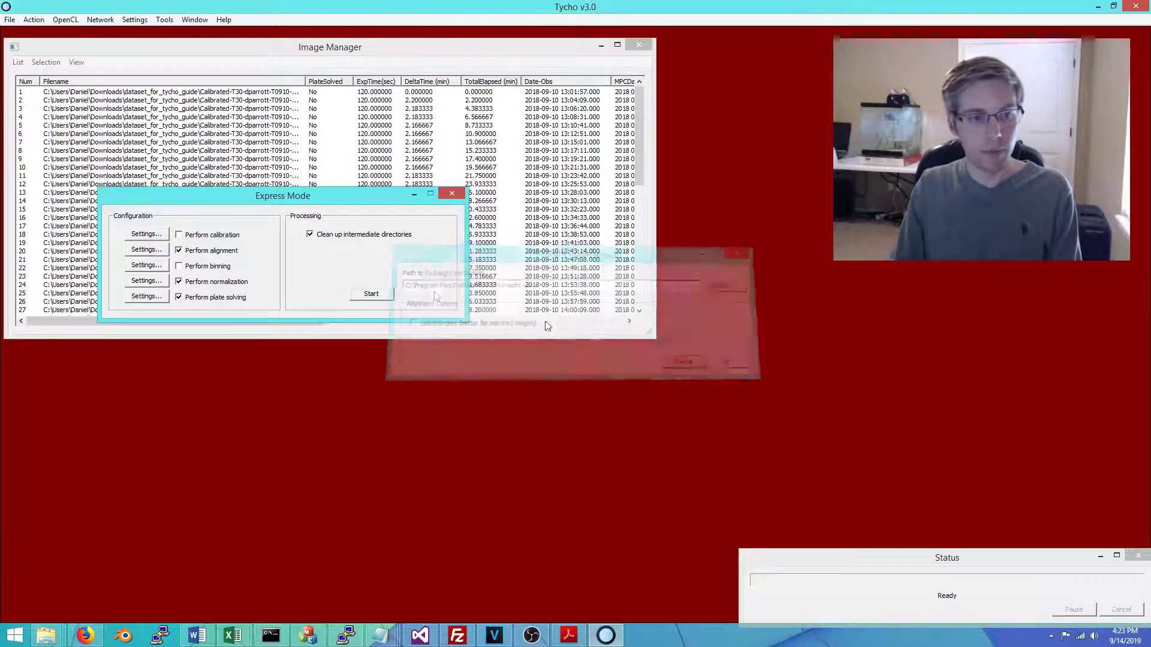
- Accept the plate solving settings with downsample factor 4 and only the first image solved, and start the Express Mode processing
left_click_drag(222, 197, 193, 188)
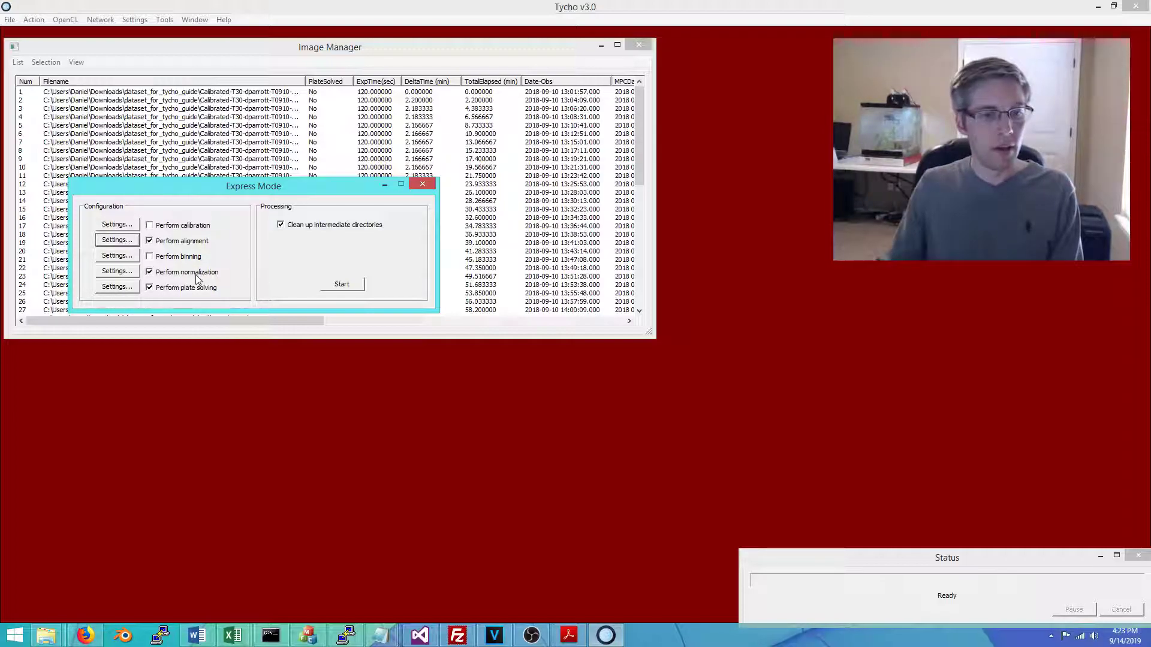
left_click_drag(186, 191, 199, 171)
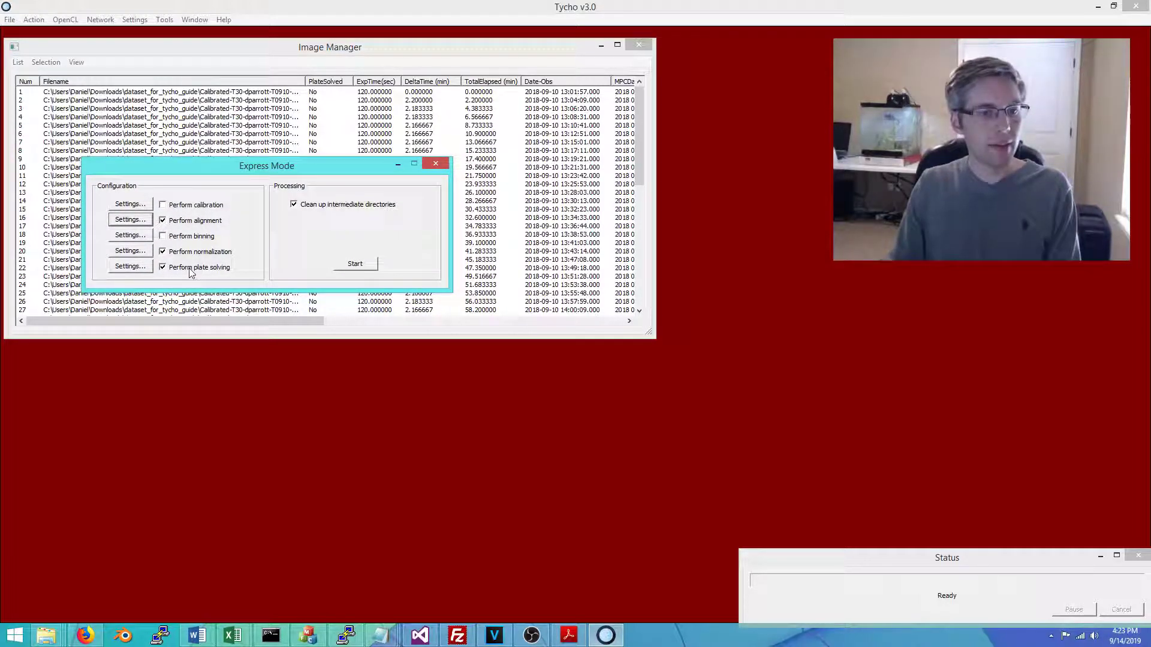
left_click(142, 269)
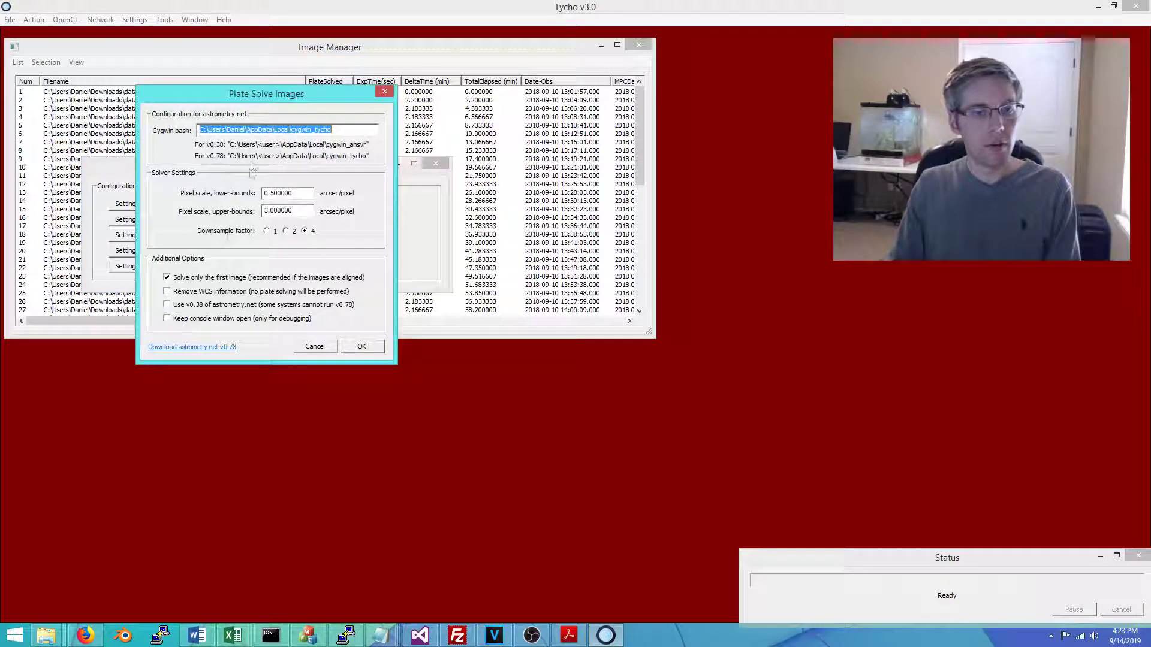
left_click(348, 130)
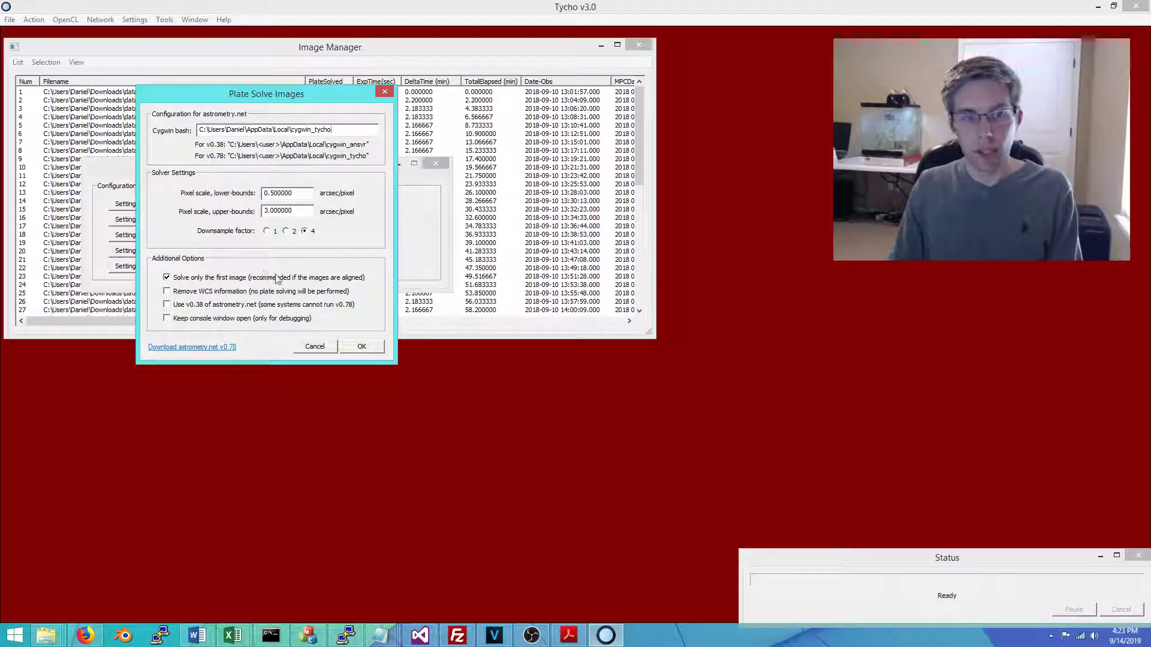
left_click(362, 348)
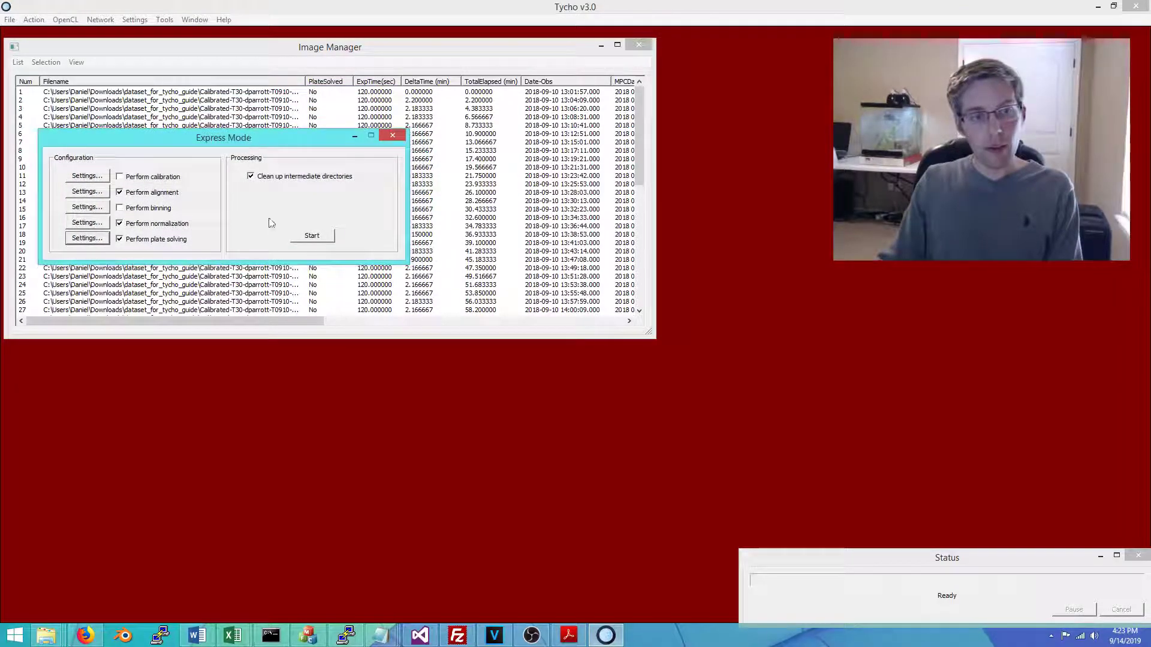
left_click(311, 236)
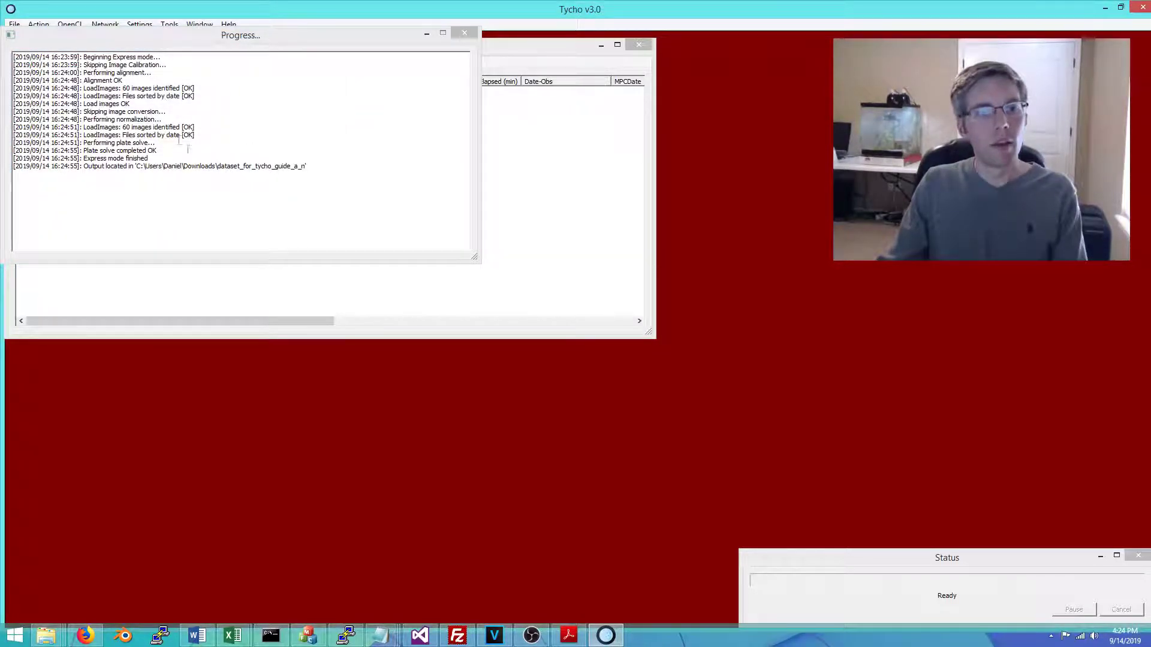
- Load all images from the dataset_for_tycho_guide_a_n output folder into the Image Manager
left_click_drag(183, 46, 444, 240)
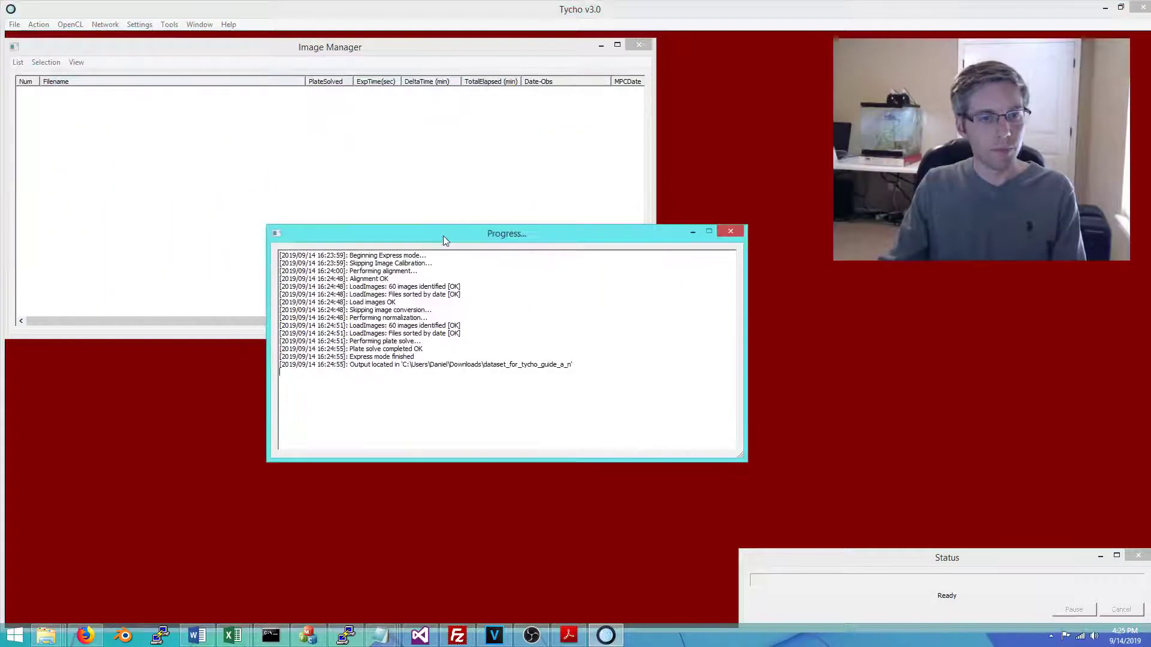
left_click(19, 62)
left_click(45, 74)
double_click(283, 294)
left_click(288, 202)
key("ctrl+a")
key("Return")
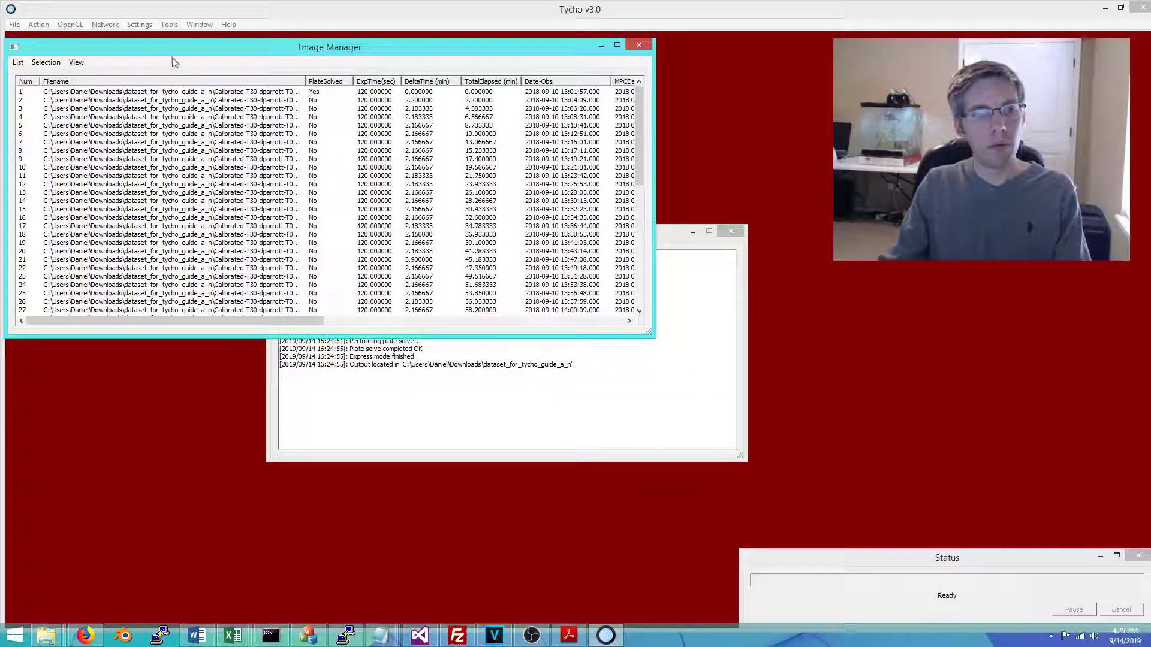
- Open the loaded images in the Image Viewer and arrange it beside the Image Manager
left_click(39, 26)
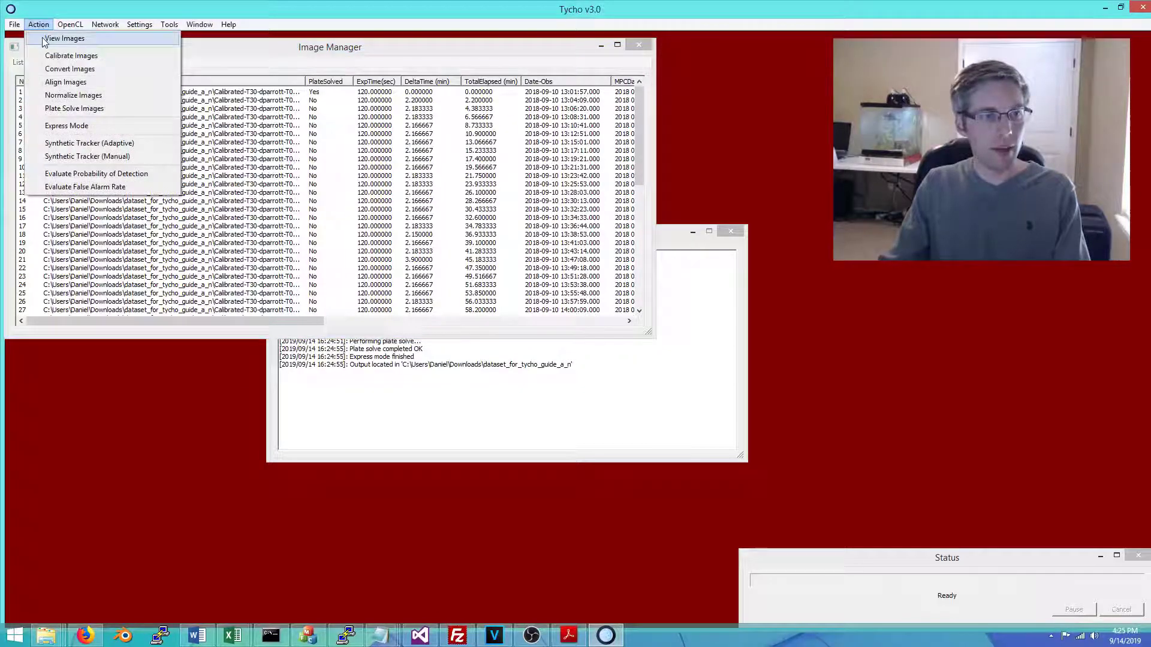
left_click(51, 36)
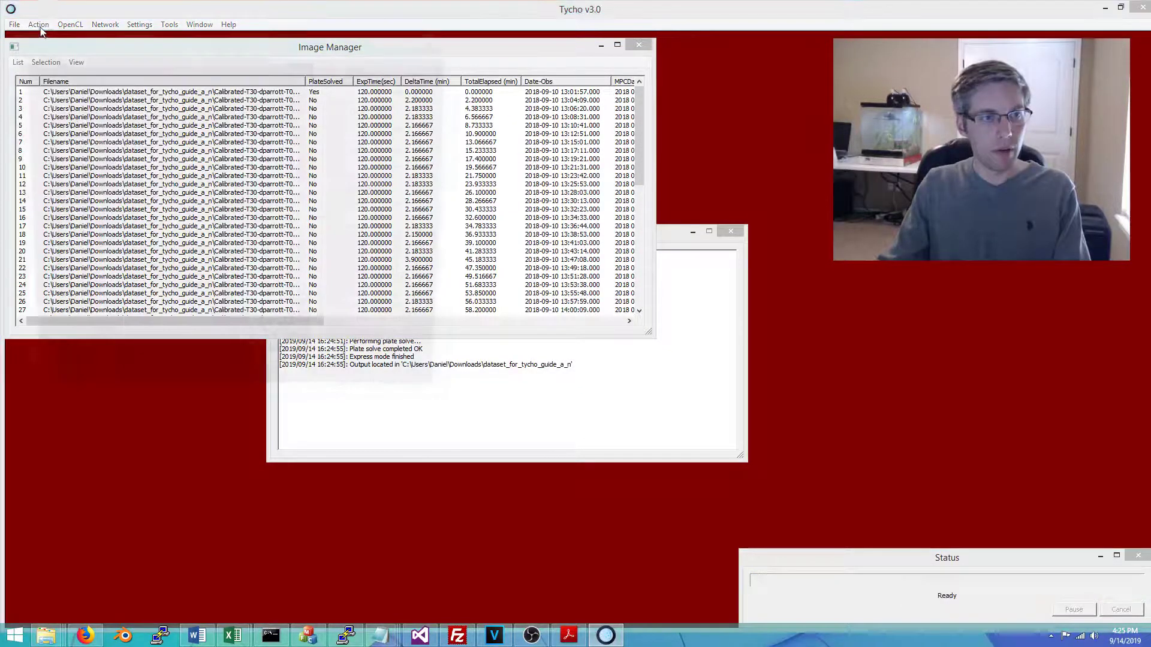
left_click(38, 25)
left_click(48, 40)
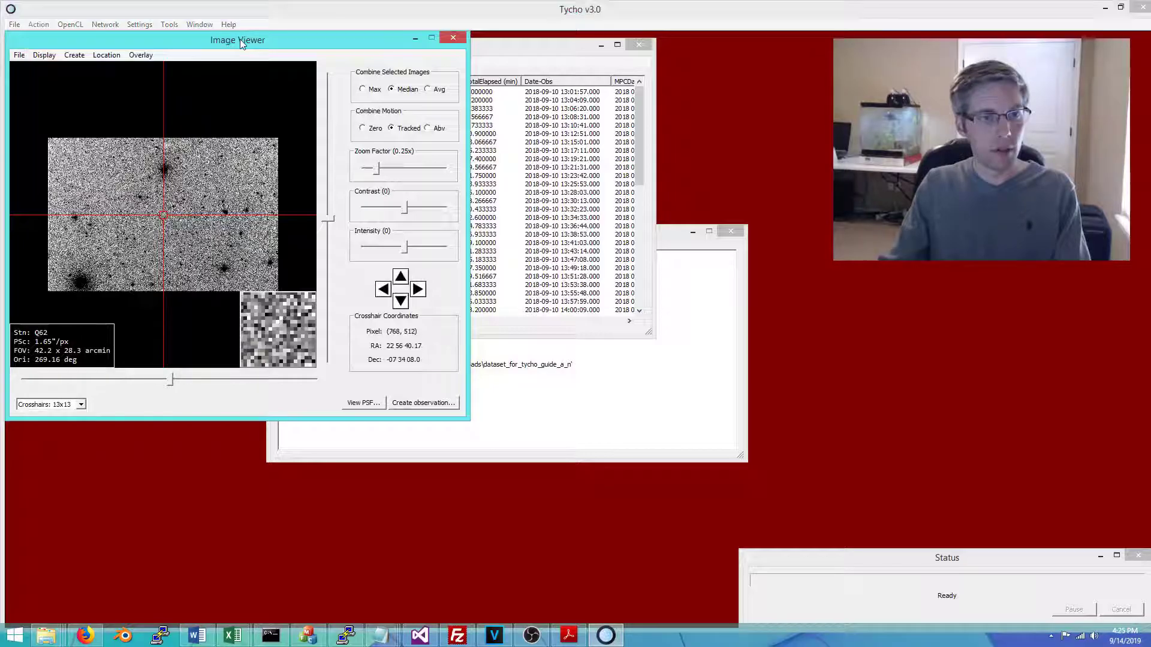
left_click_drag(188, 41, 196, 59)
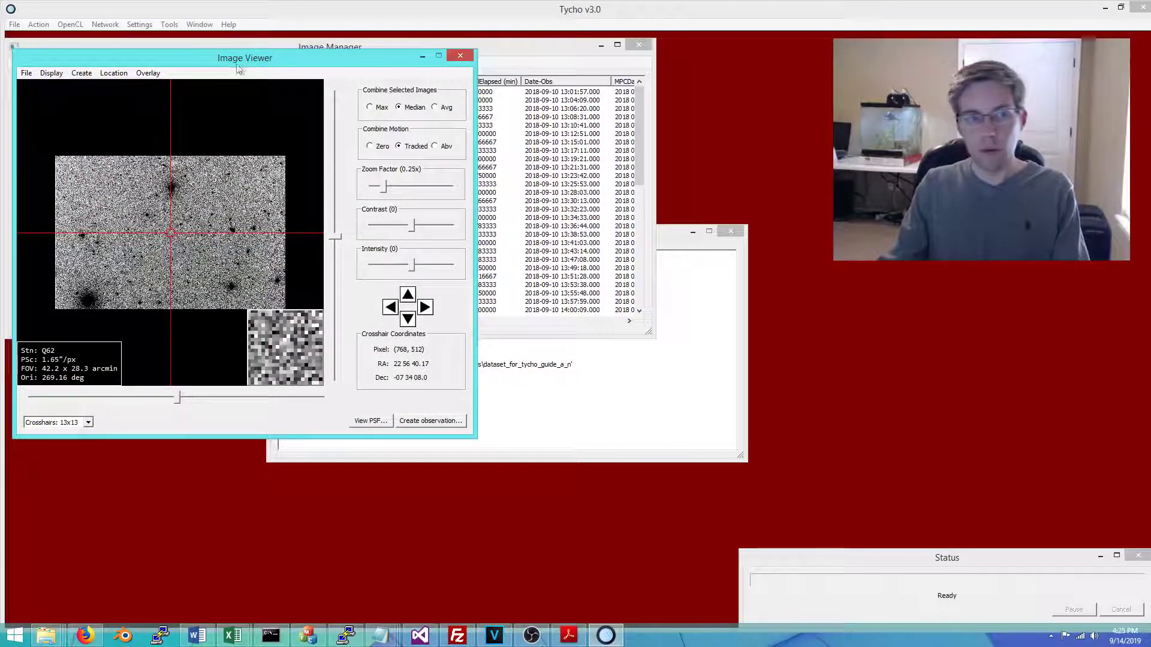
left_click_drag(515, 50, 1012, 230)
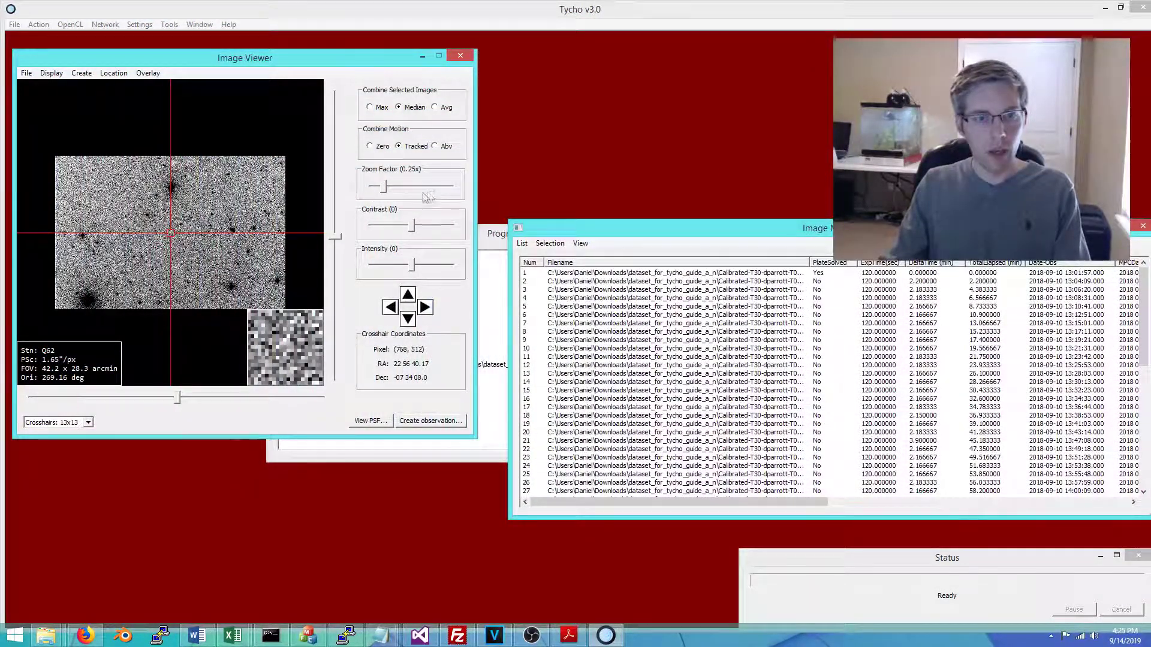
- Select all images in the Image Manager and inspect their median-combined view at 0.5x zoom
left_click(363, 188)
mouse_move(372, 188)
left_mouse_down()
mouse_move(403, 188)
mouse_move(373, 189)
left_mouse_up()
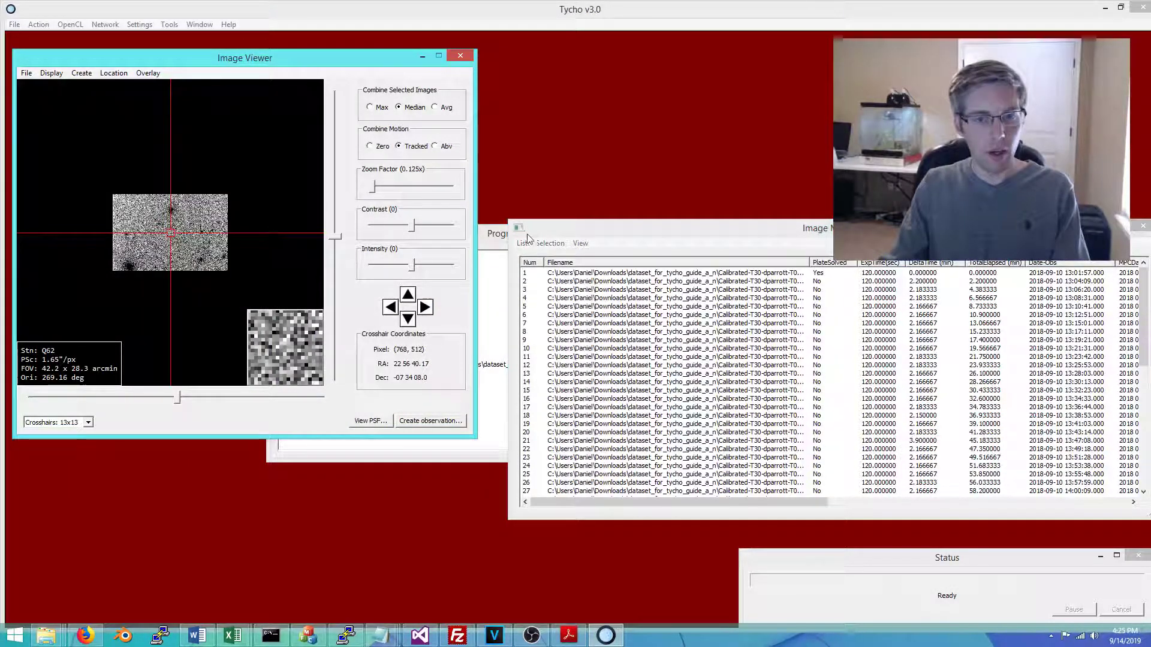
left_click(550, 243)
left_click(557, 257)
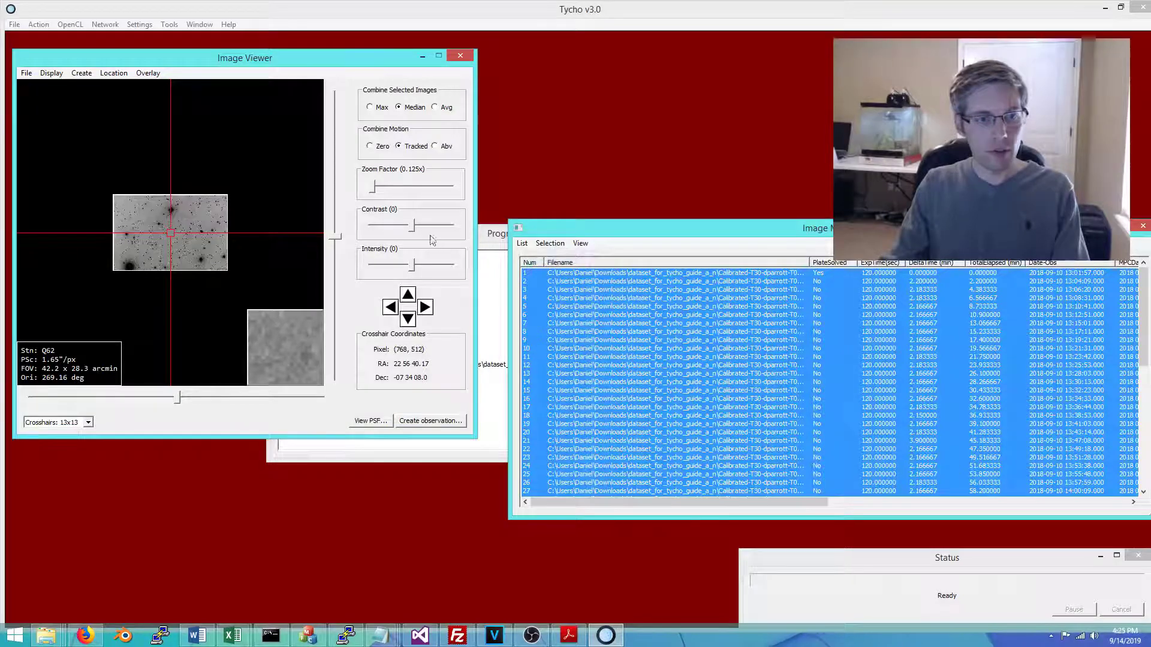
left_click_drag(374, 187, 396, 188)
left_click_drag(260, 221, 113, 182)
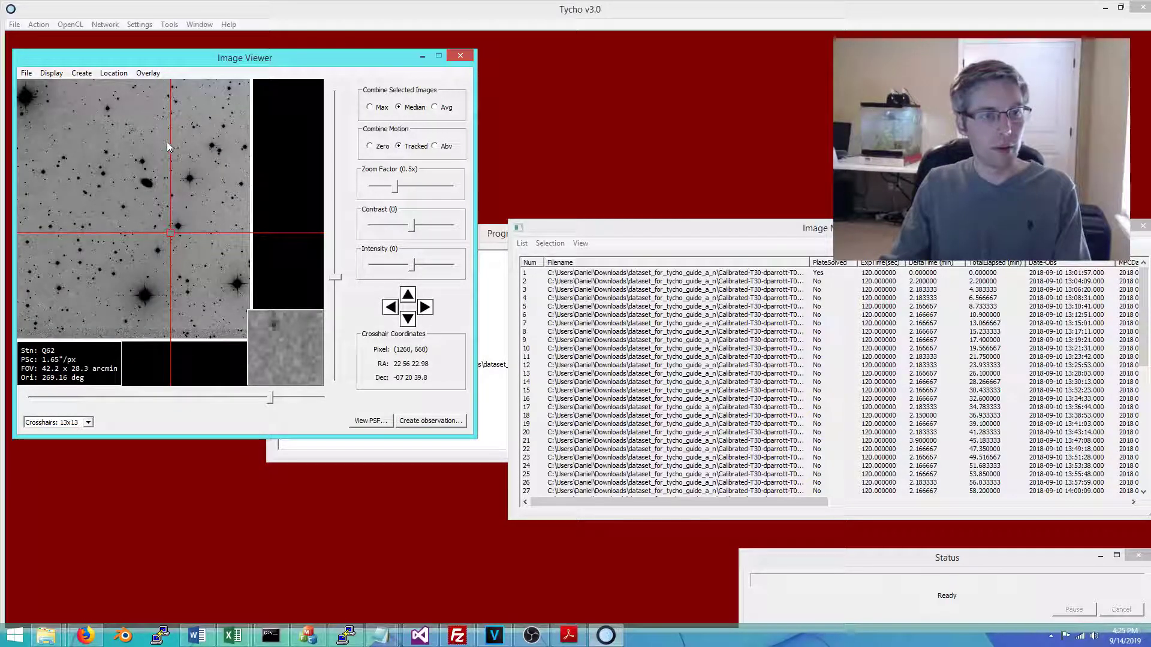
- Start the adaptive Synthetic Tracker and apply the automatic star subtraction threshold
left_click(38, 24)
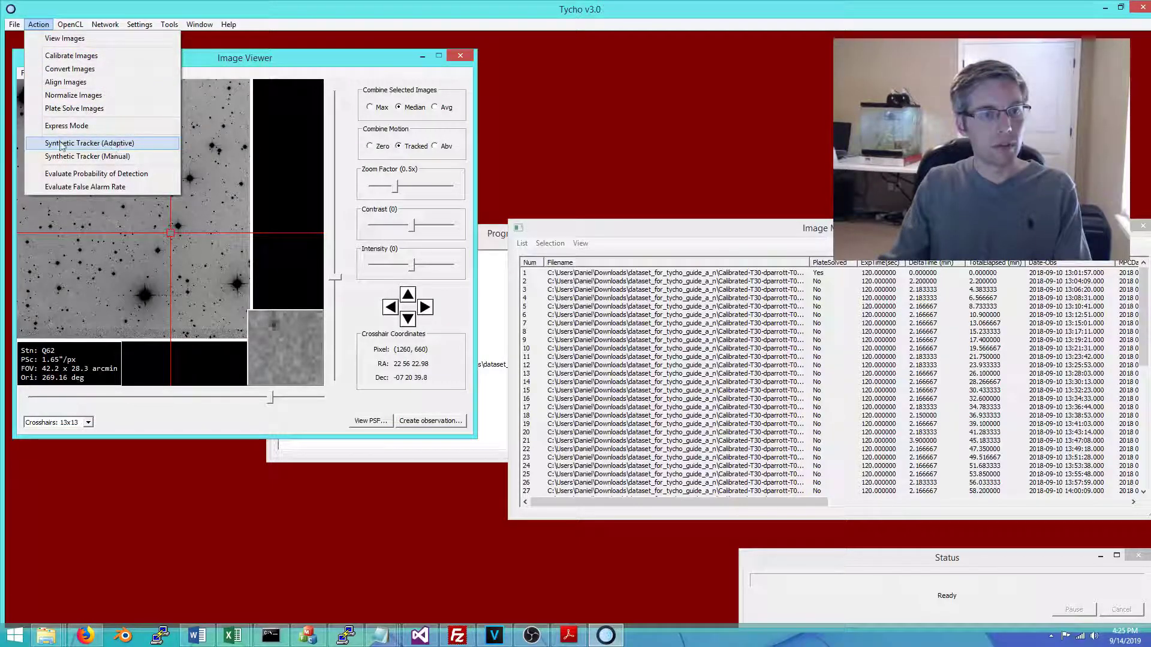
left_click(137, 146)
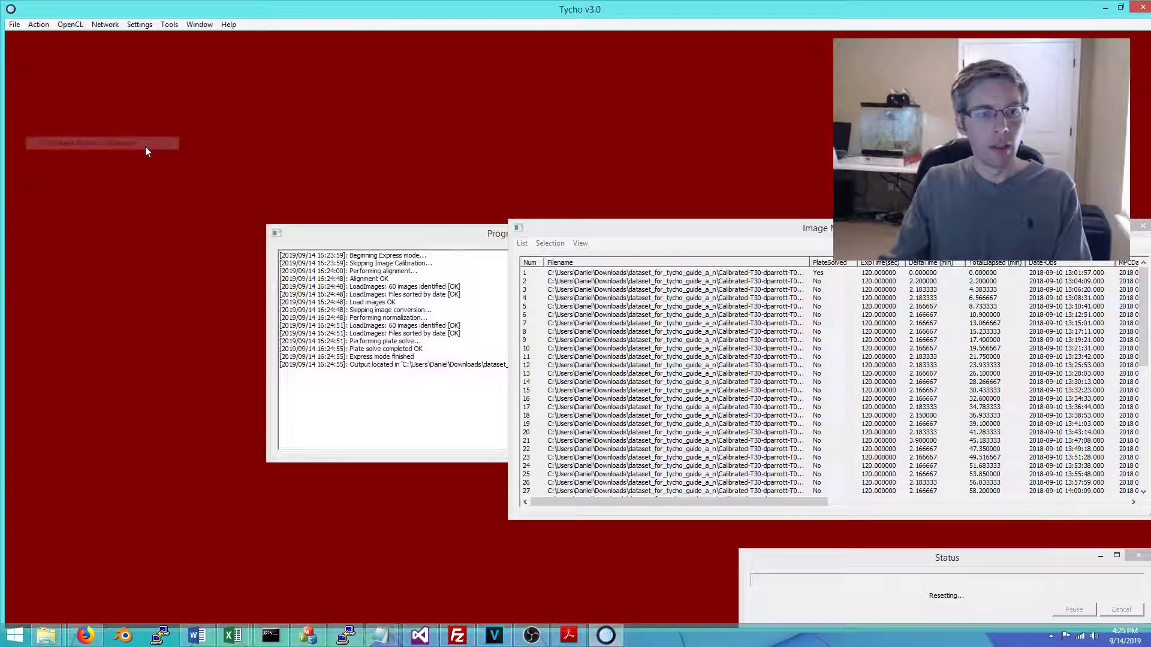
left_click_drag(530, 115, 345, 111)
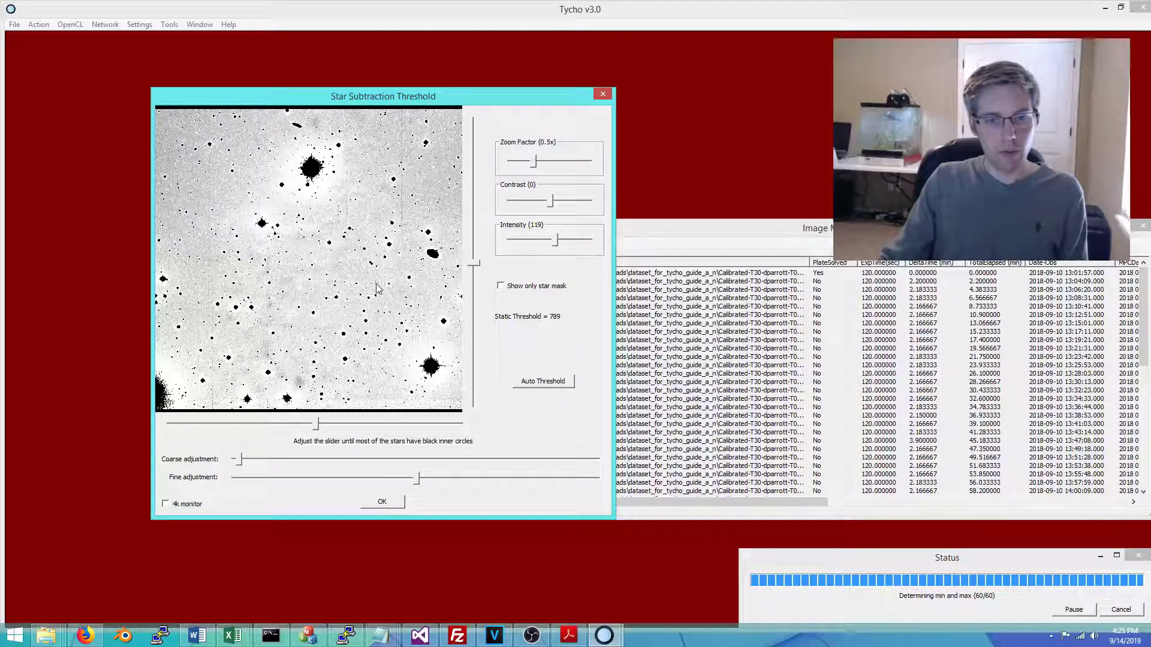
left_click(534, 387)
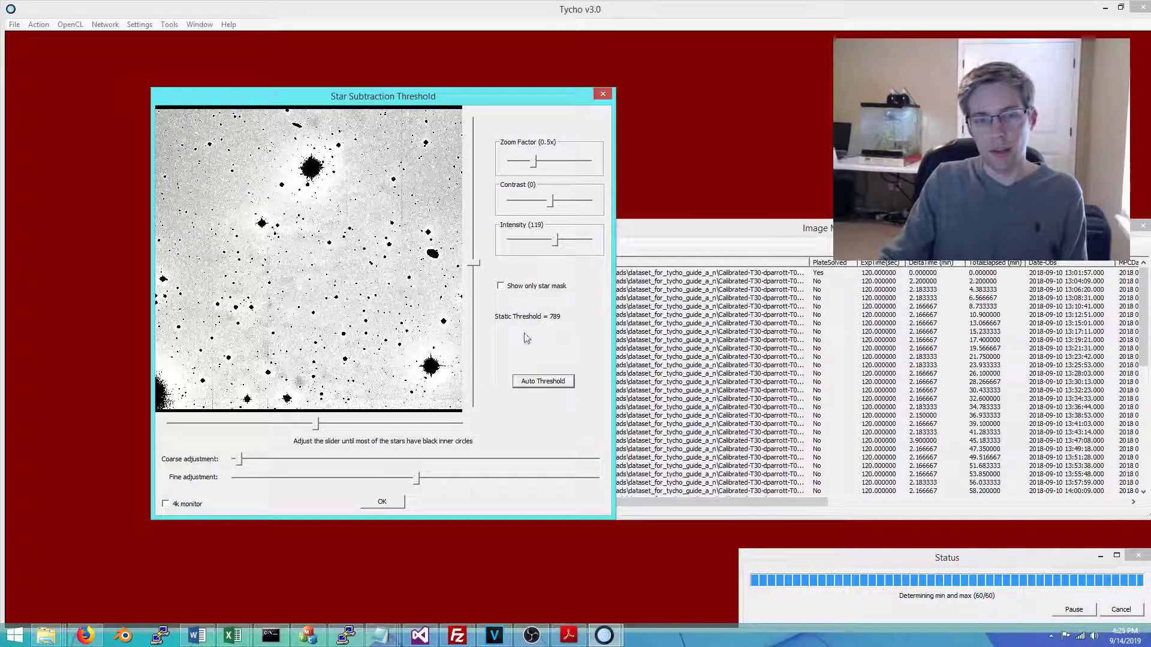
- Try static star subtraction thresholds of 1288 and 762 with the coarse and fine adjustments
left_click(243, 459)
mouse_move(243, 460)
left_mouse_down()
mouse_move(278, 459)
mouse_move(243, 460)
left_mouse_up()
left_click_drag(415, 480, 338, 480)
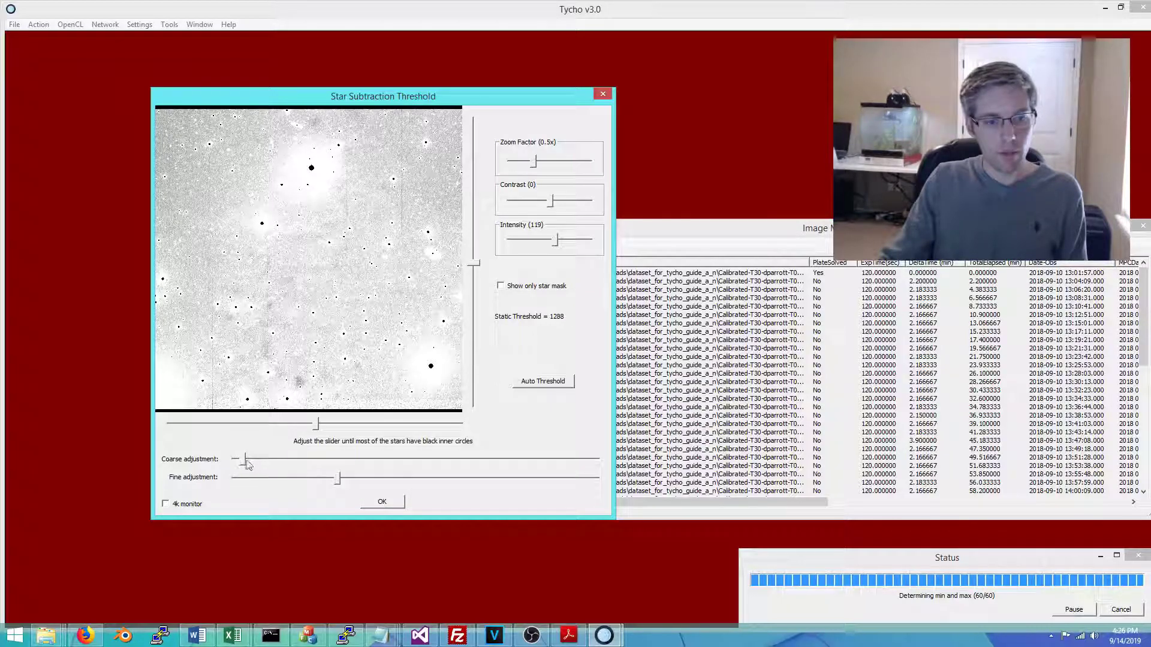
left_click_drag(243, 465, 240, 465)
left_click(333, 481)
mouse_move(270, 480)
left_mouse_down()
mouse_move(390, 479)
mouse_move(239, 479)
mouse_move(268, 479)
left_mouse_up()
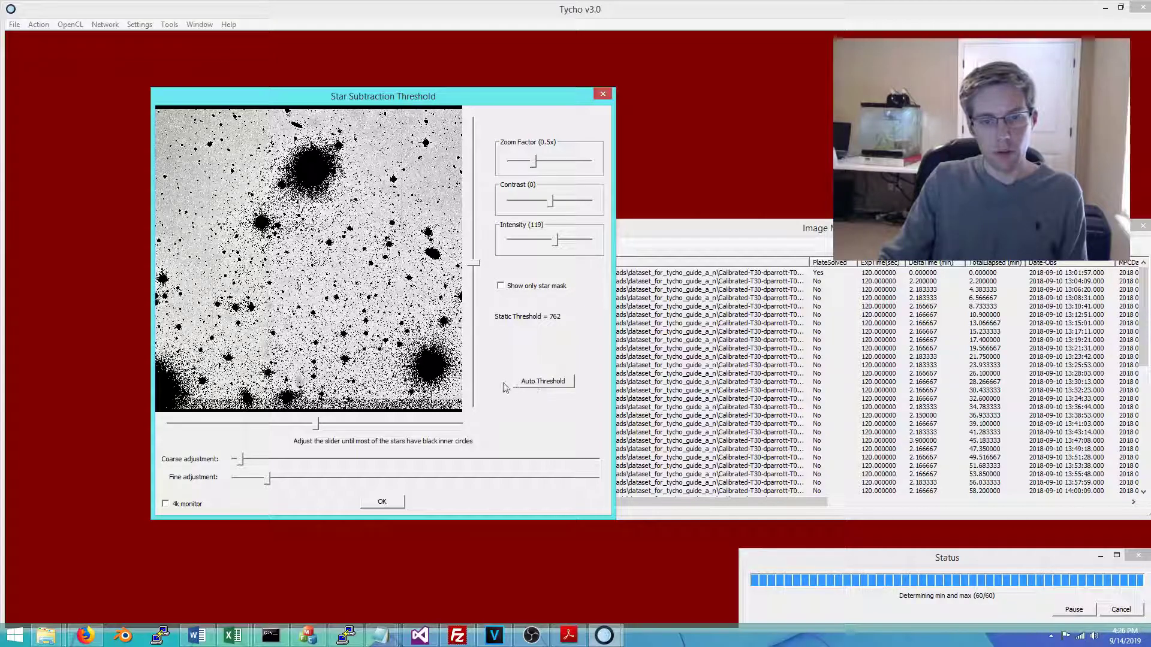
- Reapply and accept the automatic star subtraction threshold, and accept a detection sensitivity threshold of 20
left_click(537, 388)
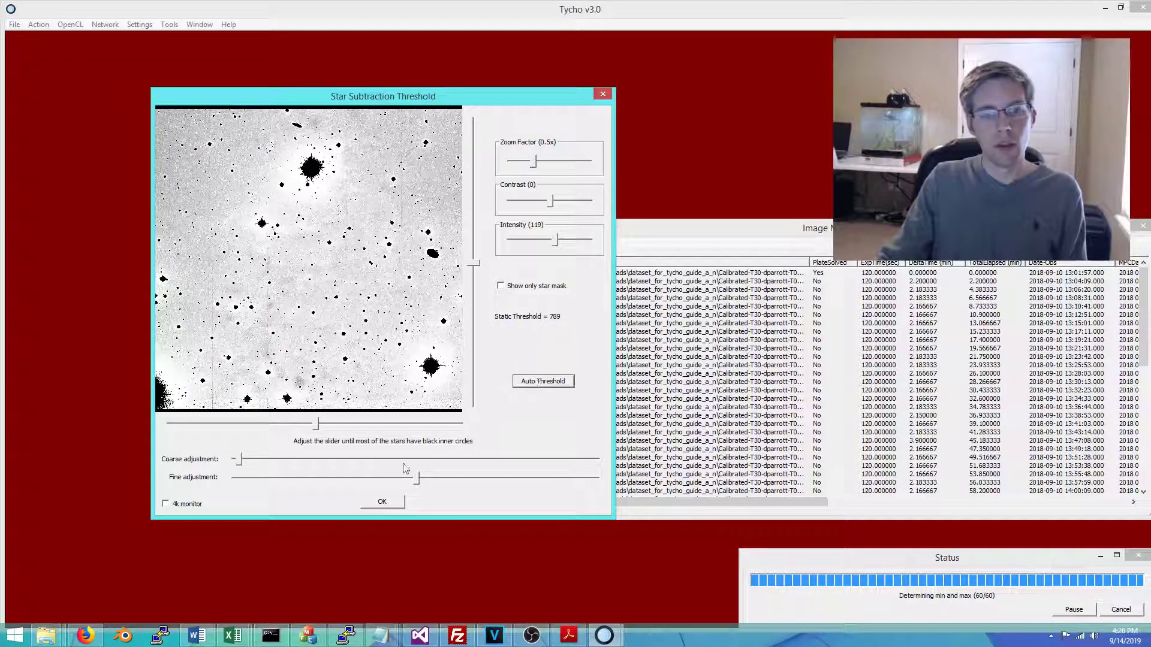
left_click(381, 503)
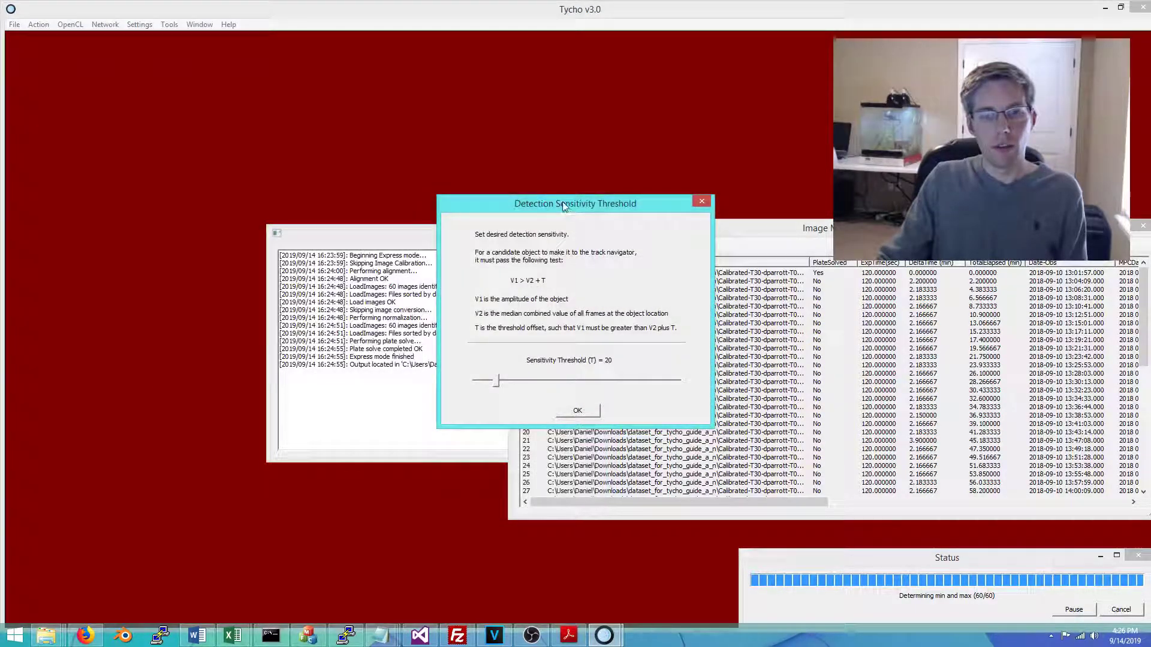
left_click_drag(563, 200, 337, 199)
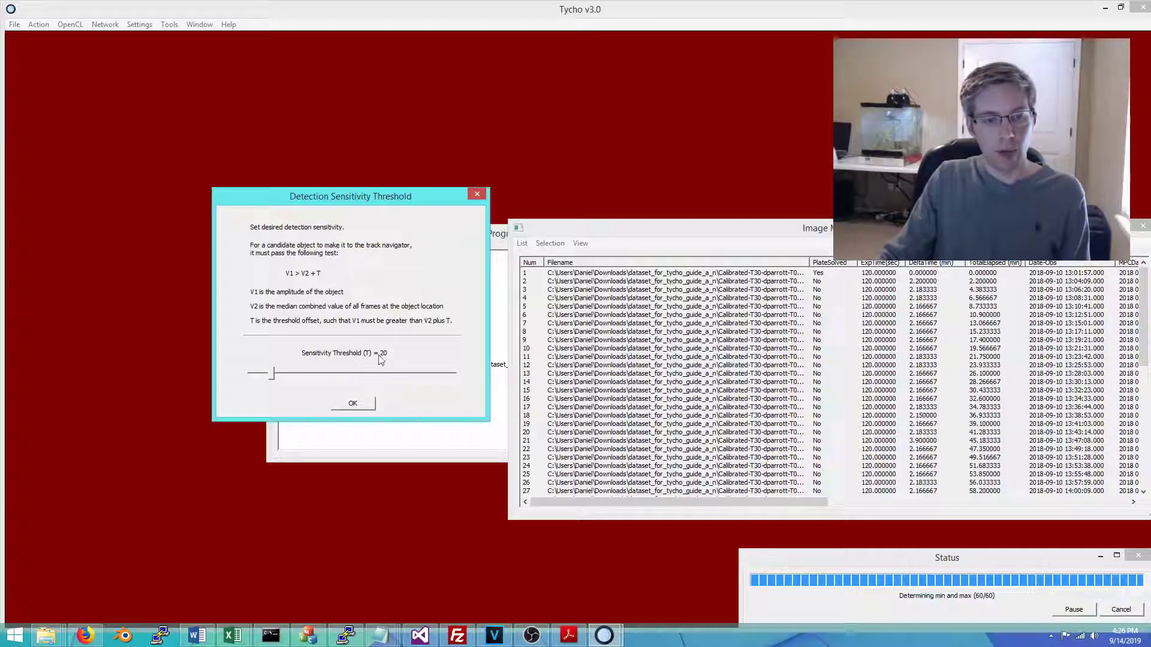
left_click(354, 405)
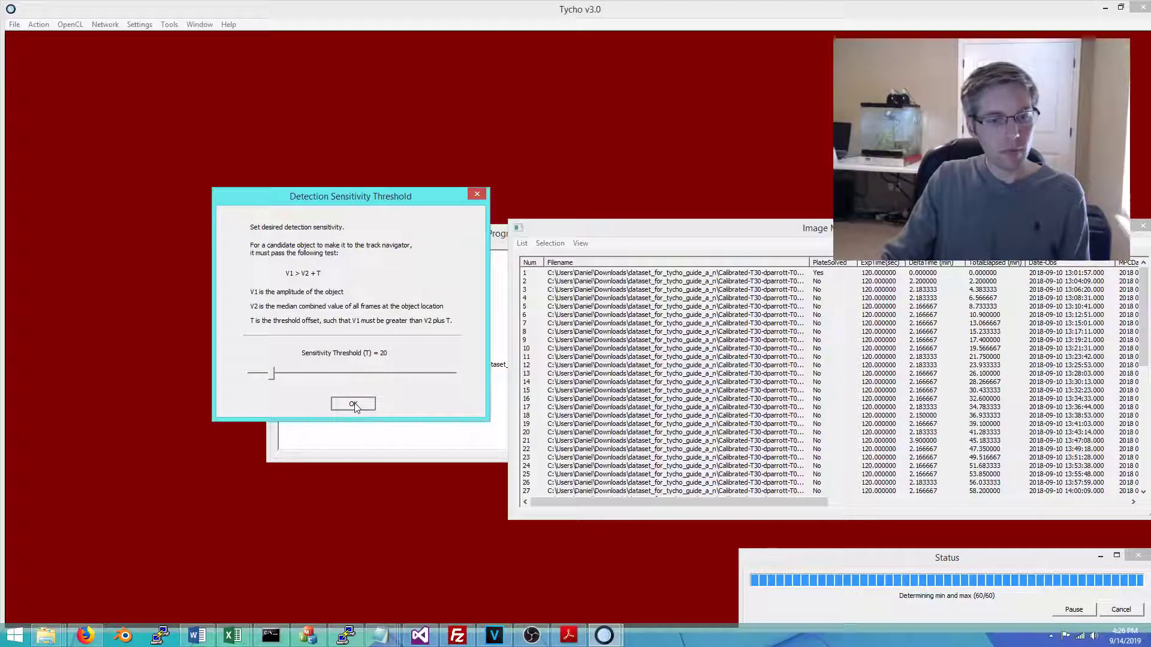
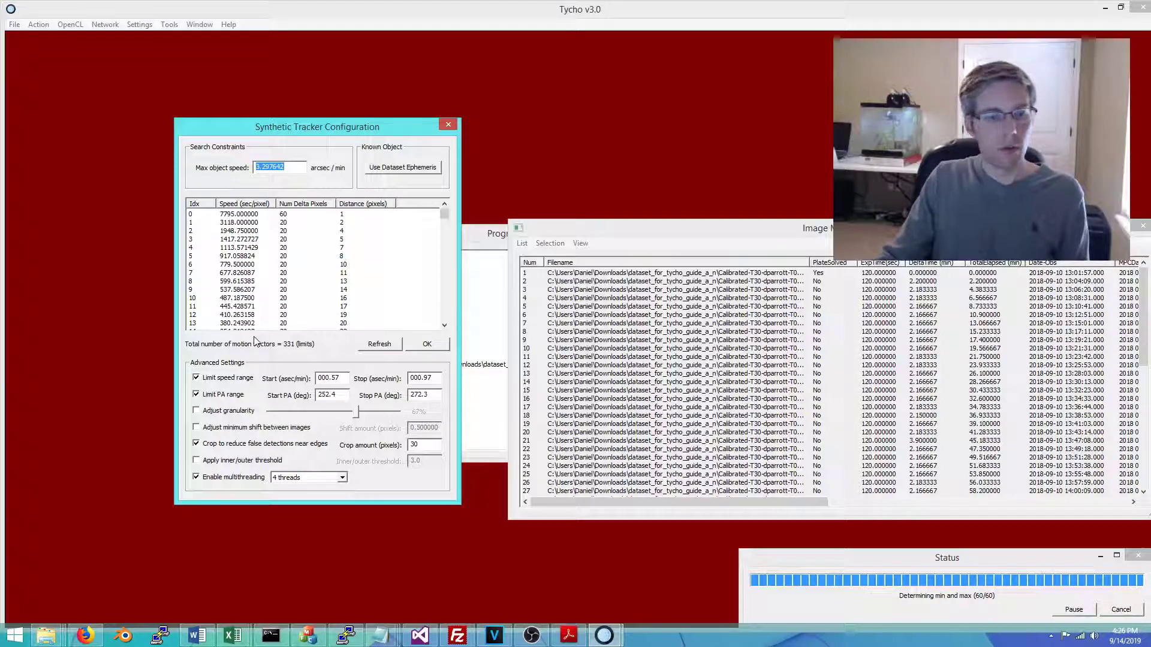
- Examine the maximum object speed in the Synthetic Tracker Configuration's search constraints
left_click(294, 167)
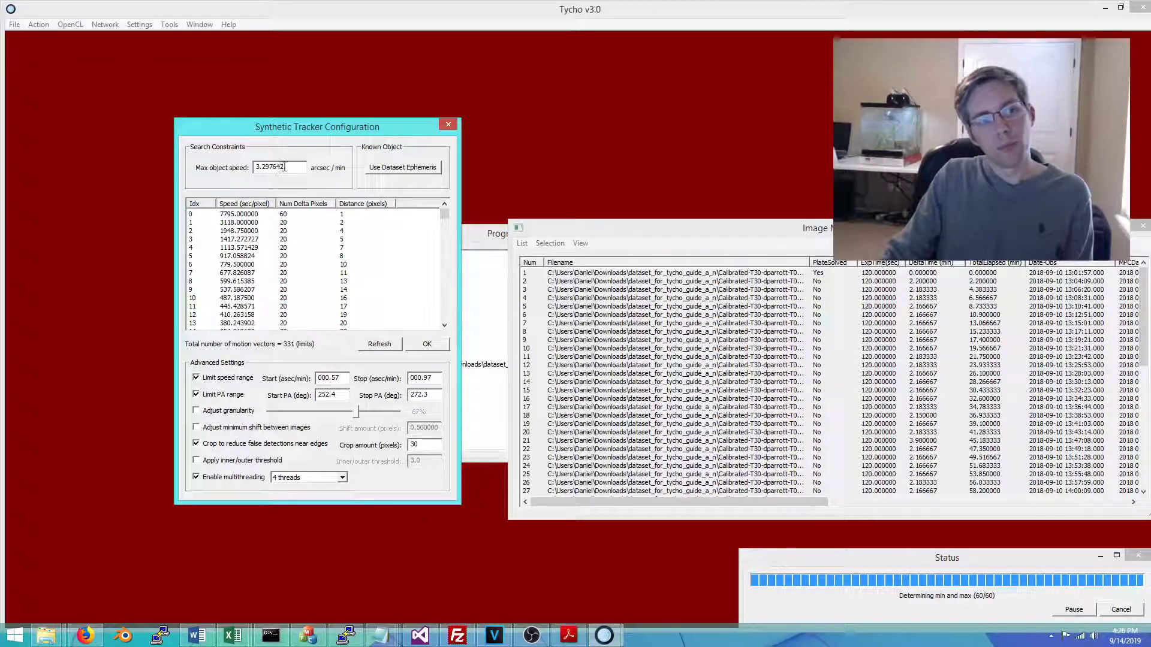
left_click_drag(294, 168, 227, 172)
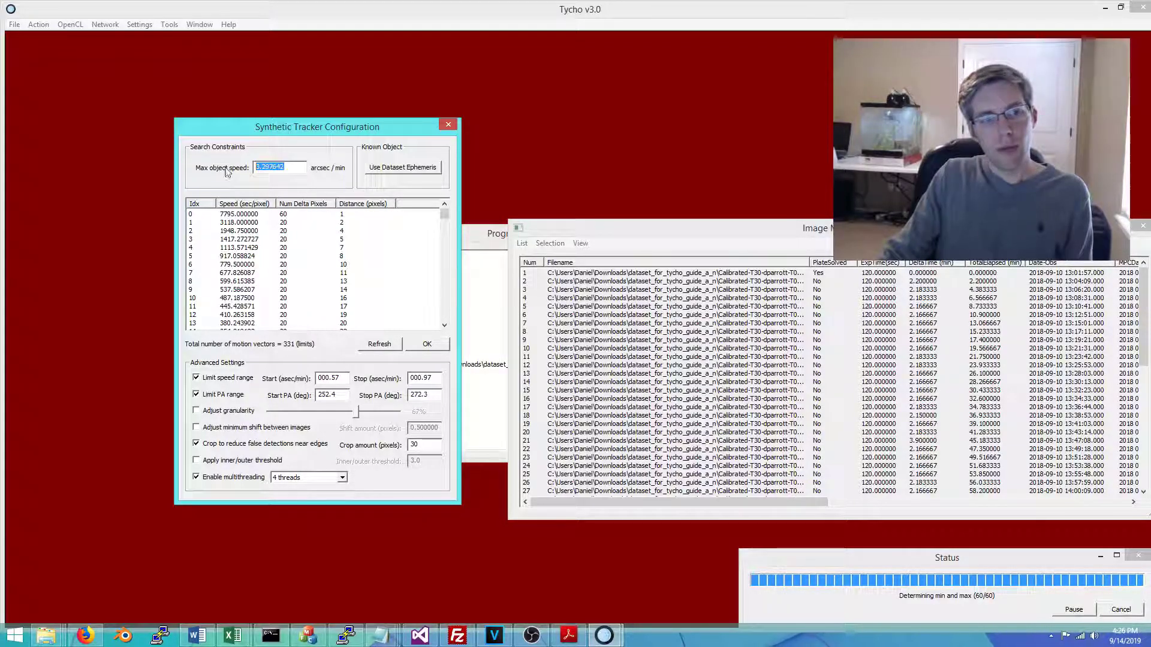
key("Escape")
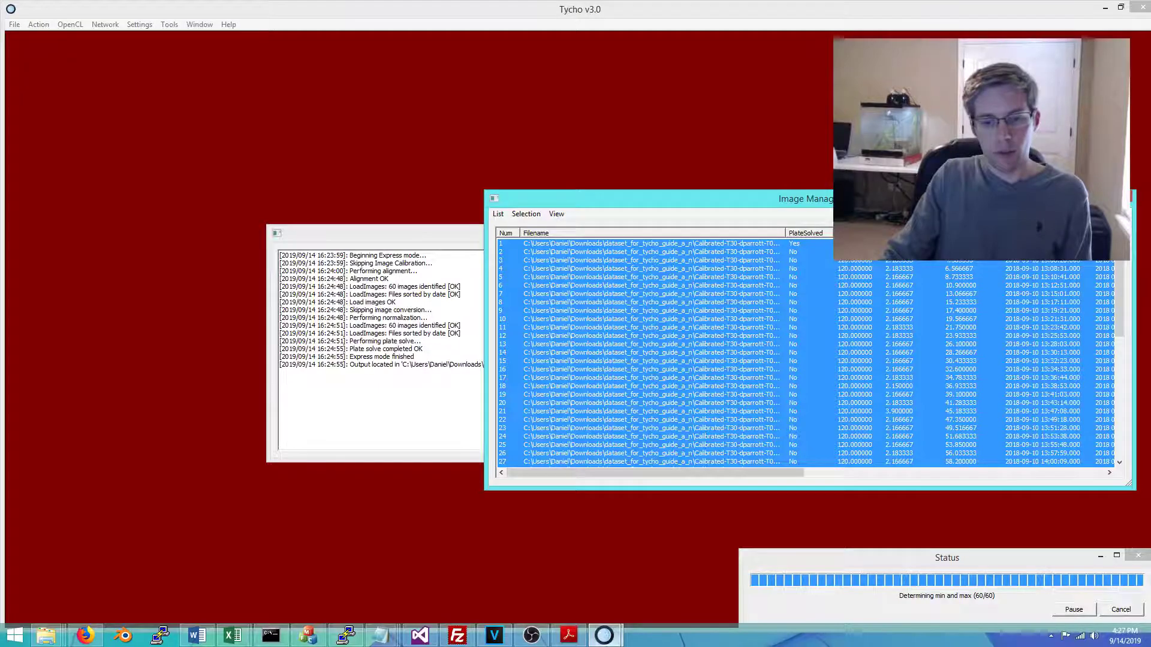
mouse_move(603, 635)
left_click(673, 578)
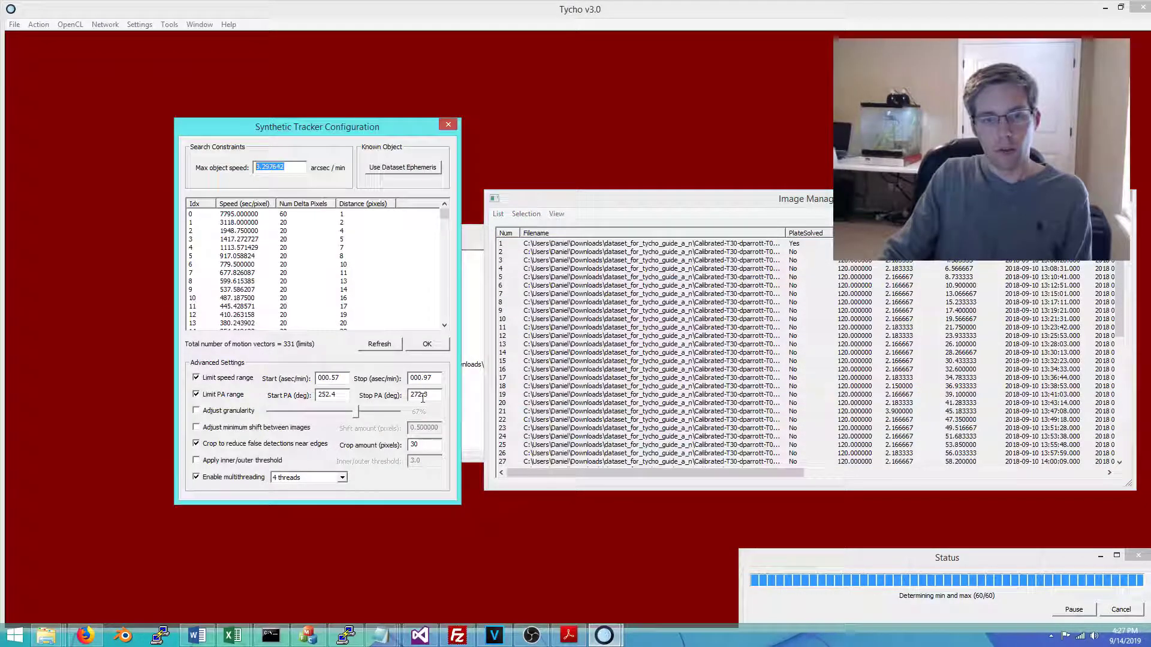
left_click(291, 171)
double_click(292, 170)
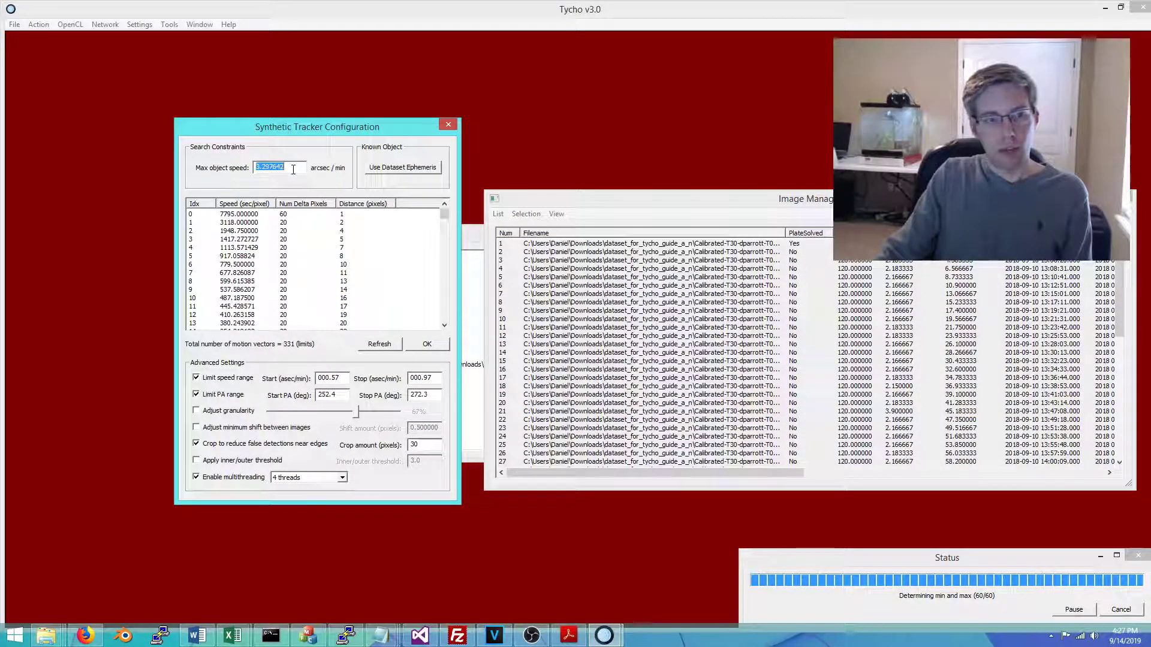
left_click(293, 170)
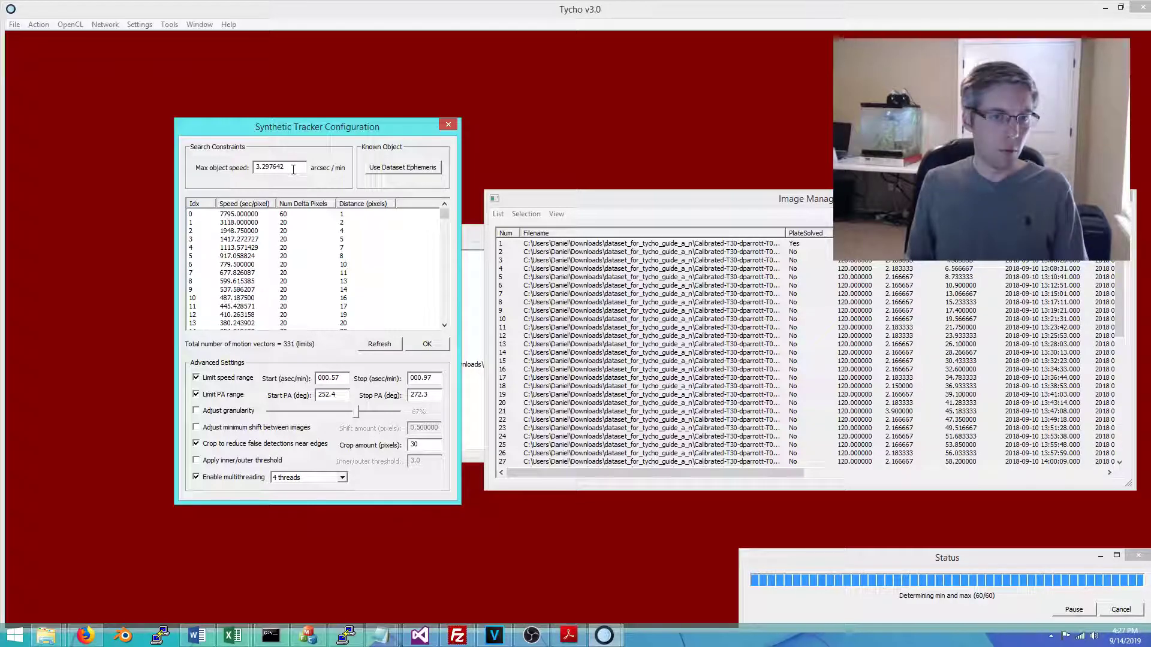
left_click_drag(294, 169, 256, 168)
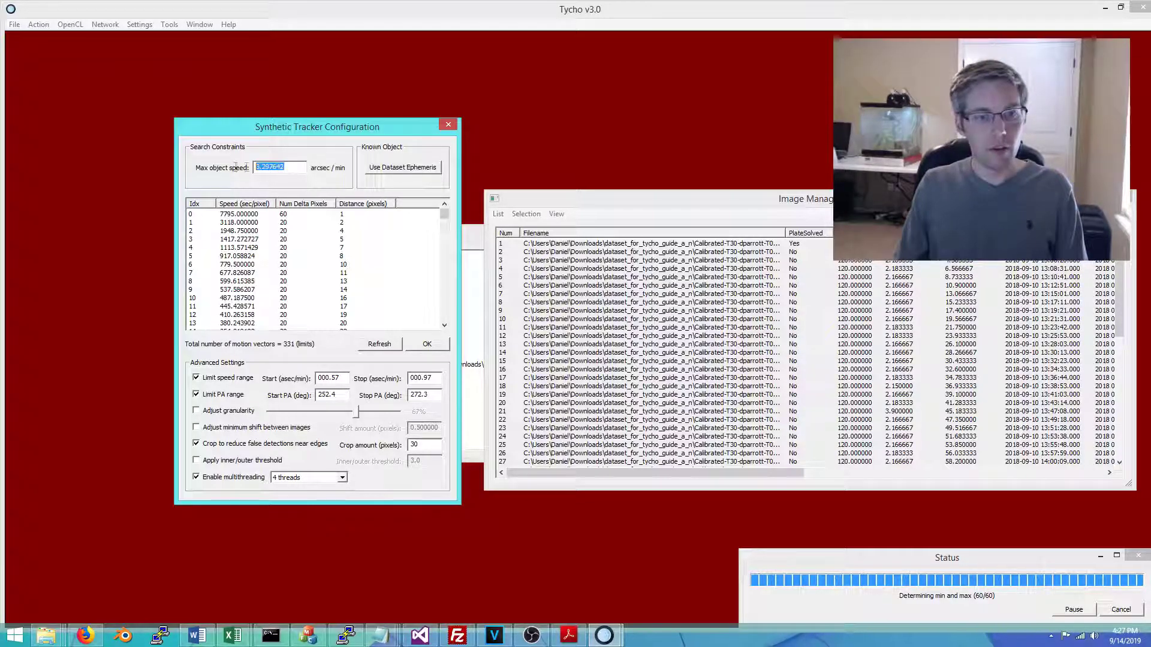
left_click(294, 167)
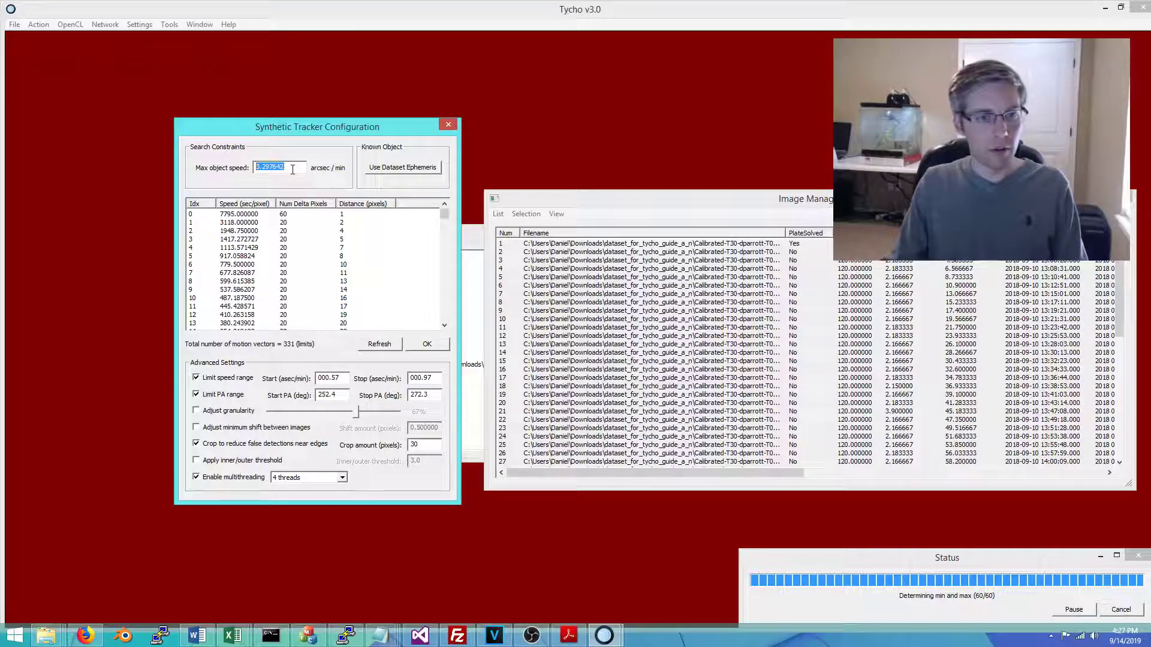
- Disable the speed range and PA range limits and accept the Synthetic Tracker configuration to start the search
key("End")
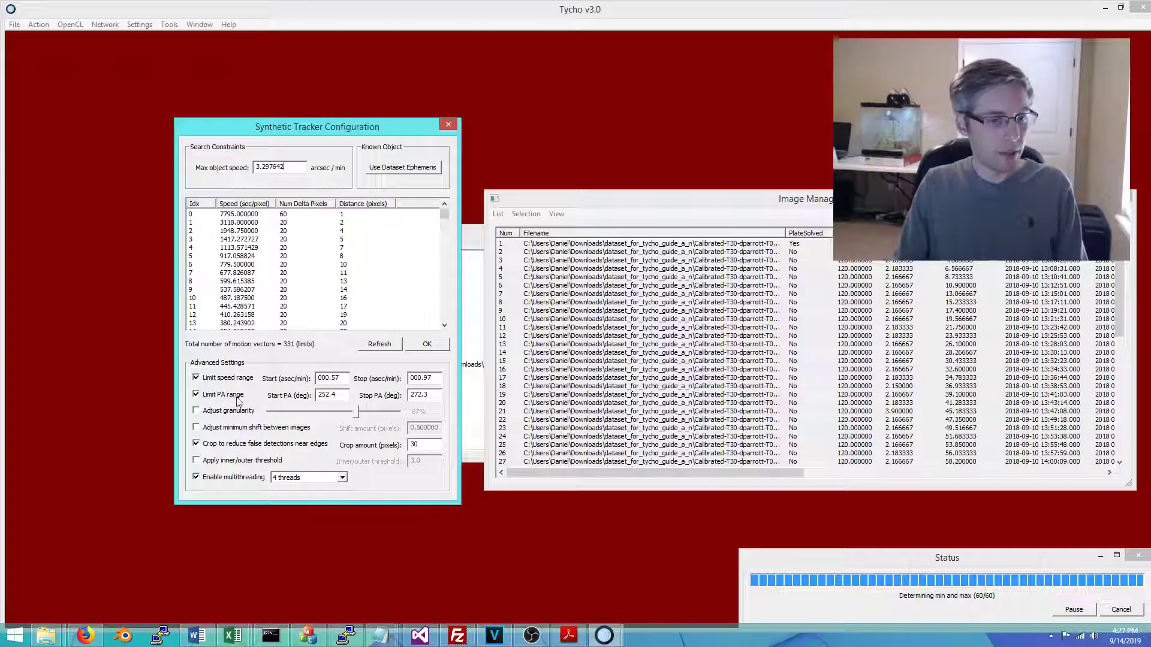
left_click(217, 379)
left_click(206, 397)
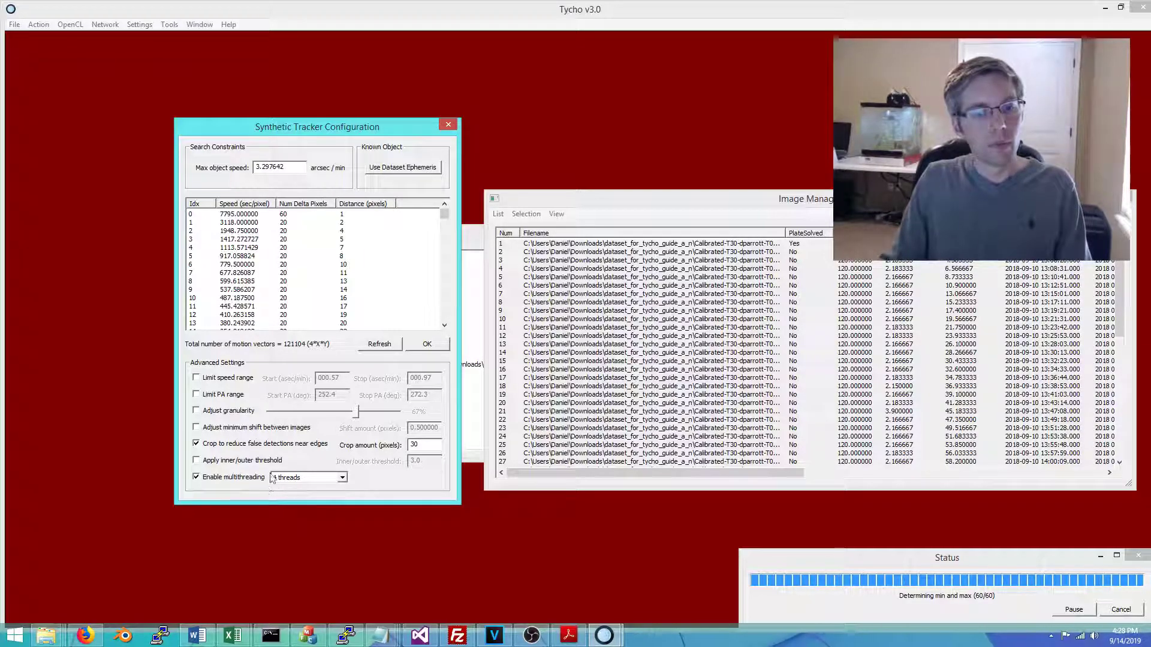
left_click(426, 345)
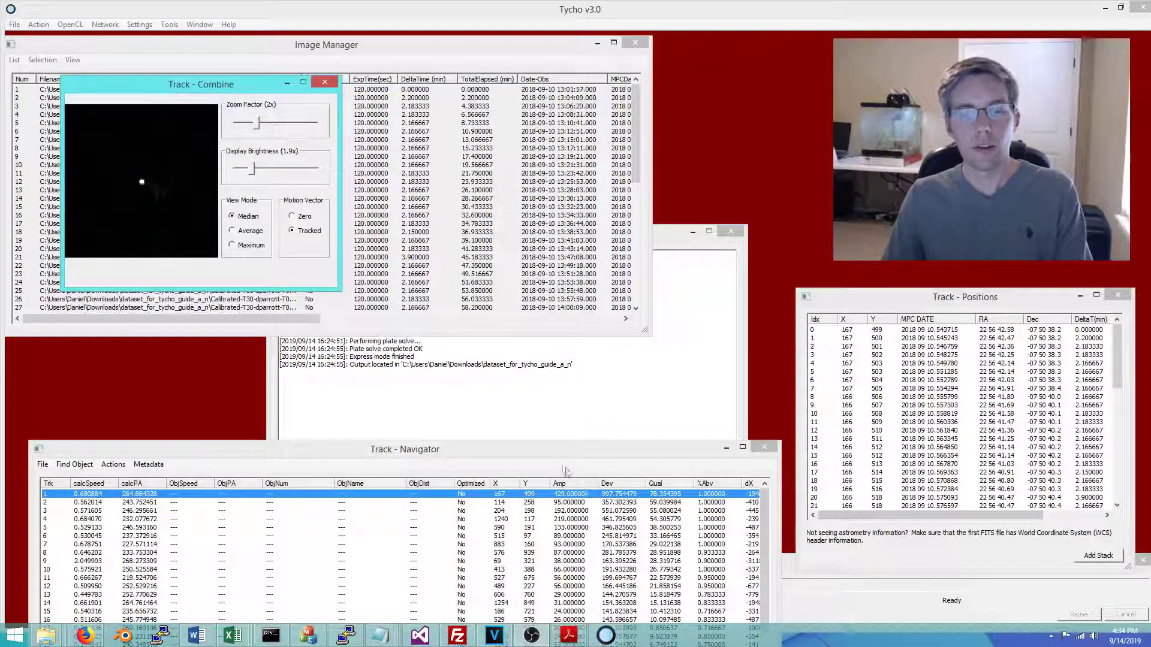
- Bring the Track Navigator into full view and load the MPCORB catalog to match the detected tracks with known objects
left_click_drag(552, 454, 741, 301)
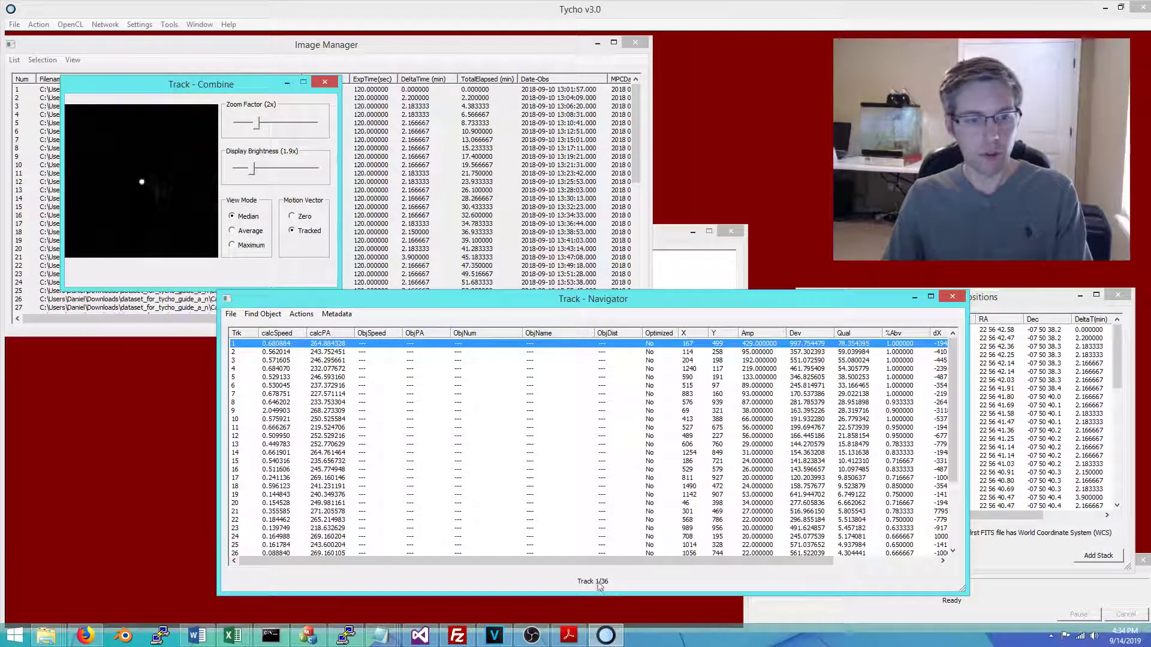
left_click(233, 316)
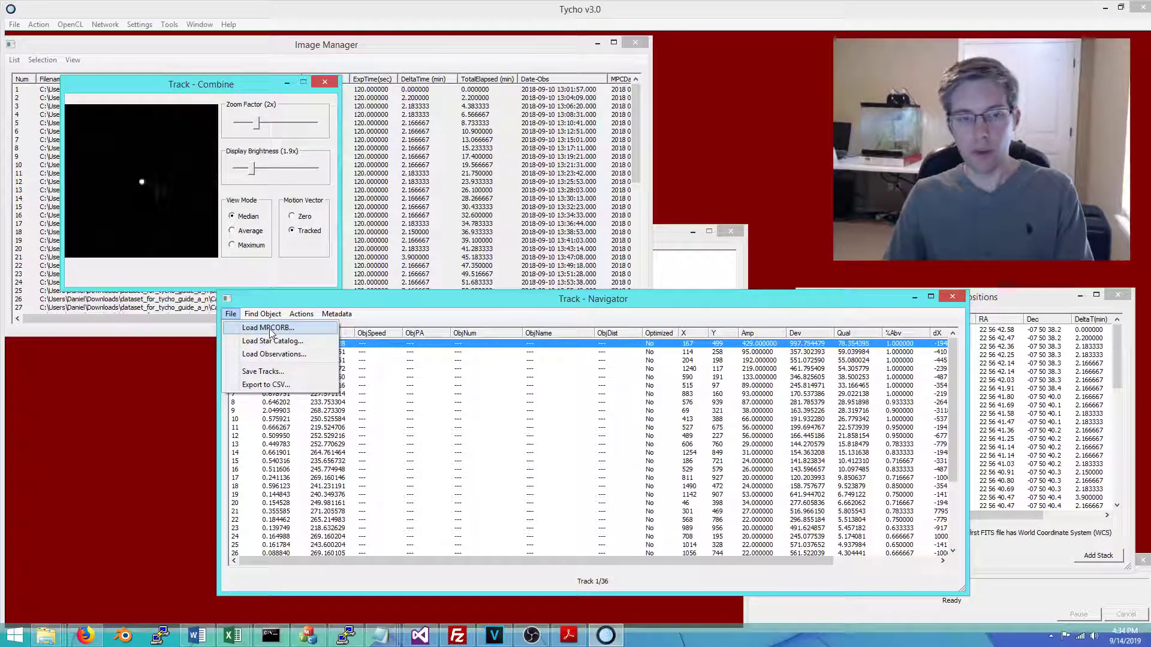
left_click(271, 329)
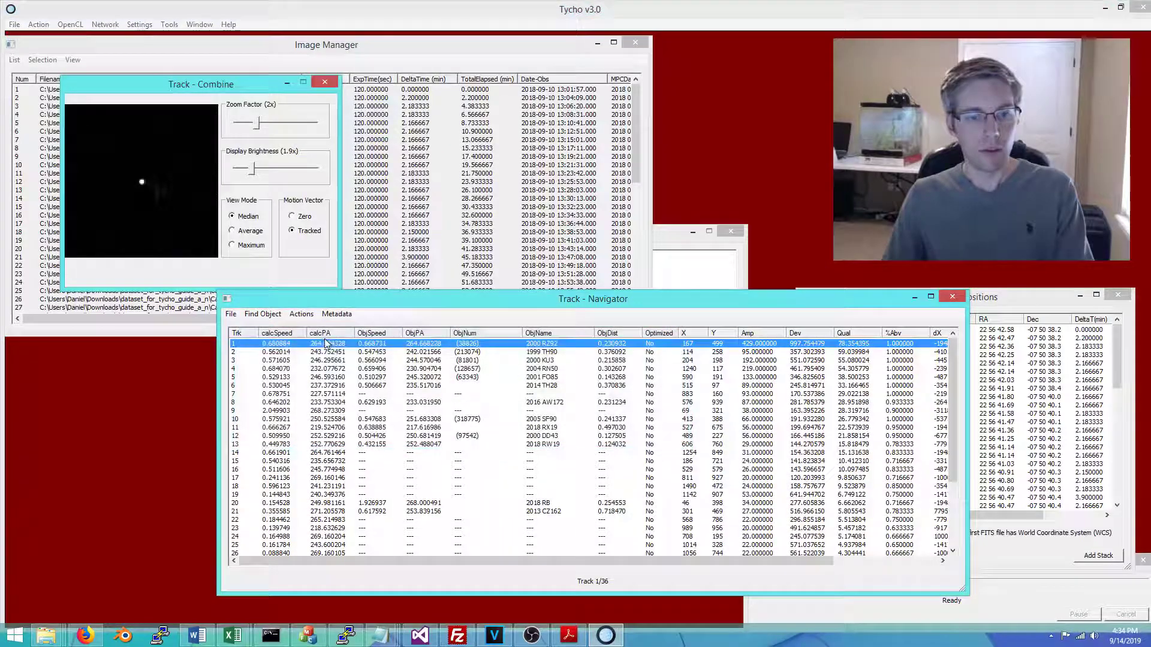
- Open track 1 (2000 RZ92) in the Image Viewer and place the viewer clear of the Track Navigator
left_click_drag(470, 302, 524, 318)
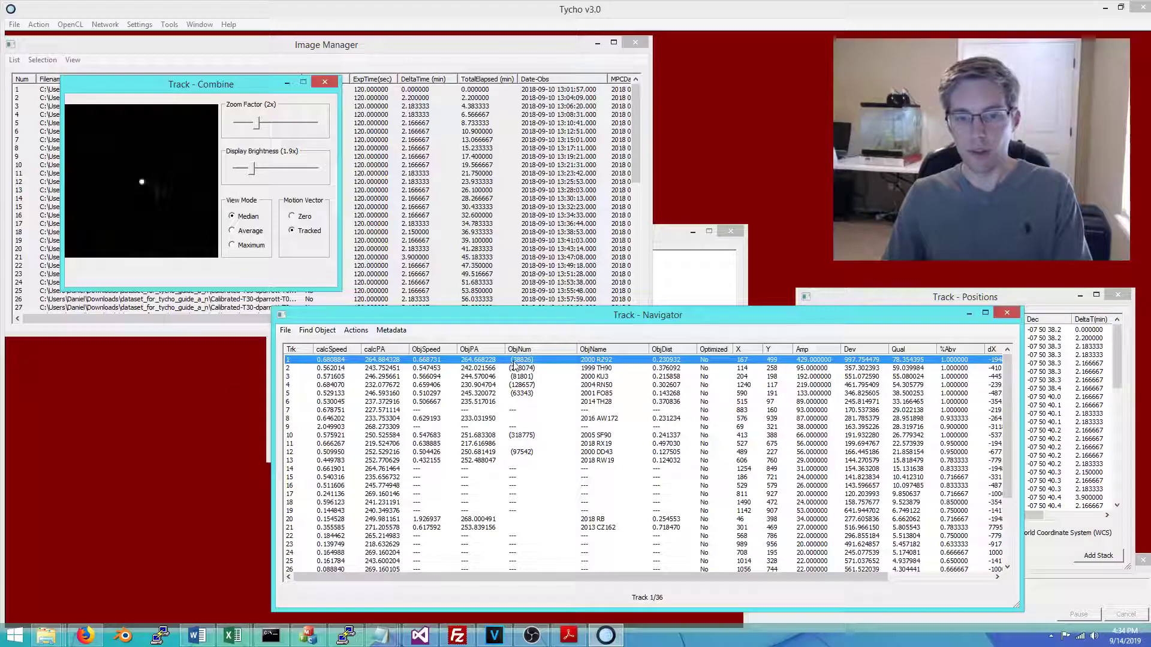
double_click(537, 364)
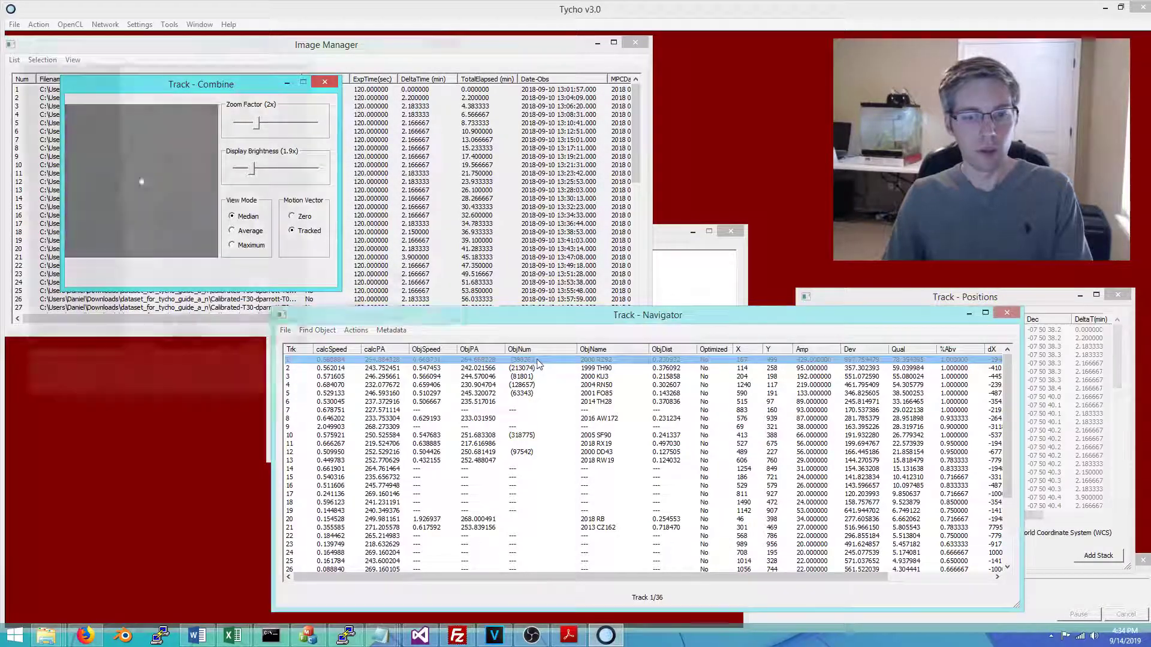
left_click_drag(424, 315, 371, 390)
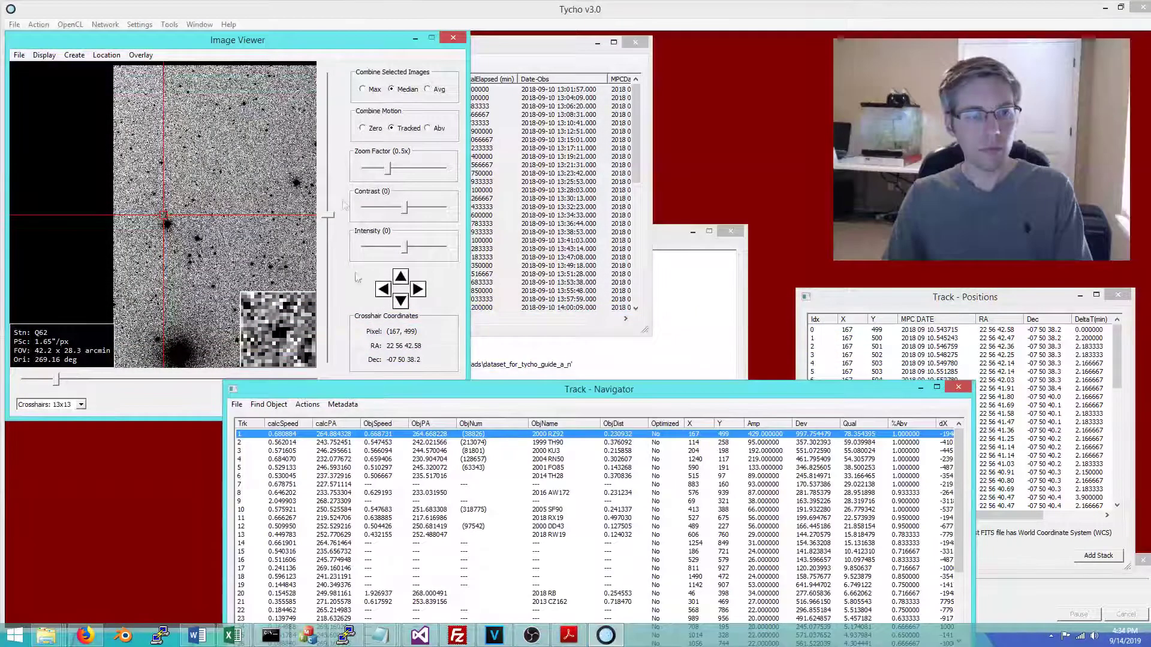
left_click_drag(227, 41, 570, 42)
- Place the Track Combine window beside the Image Viewer and raise its display brightness to 4.3x
left_click_drag(240, 84, 184, 342)
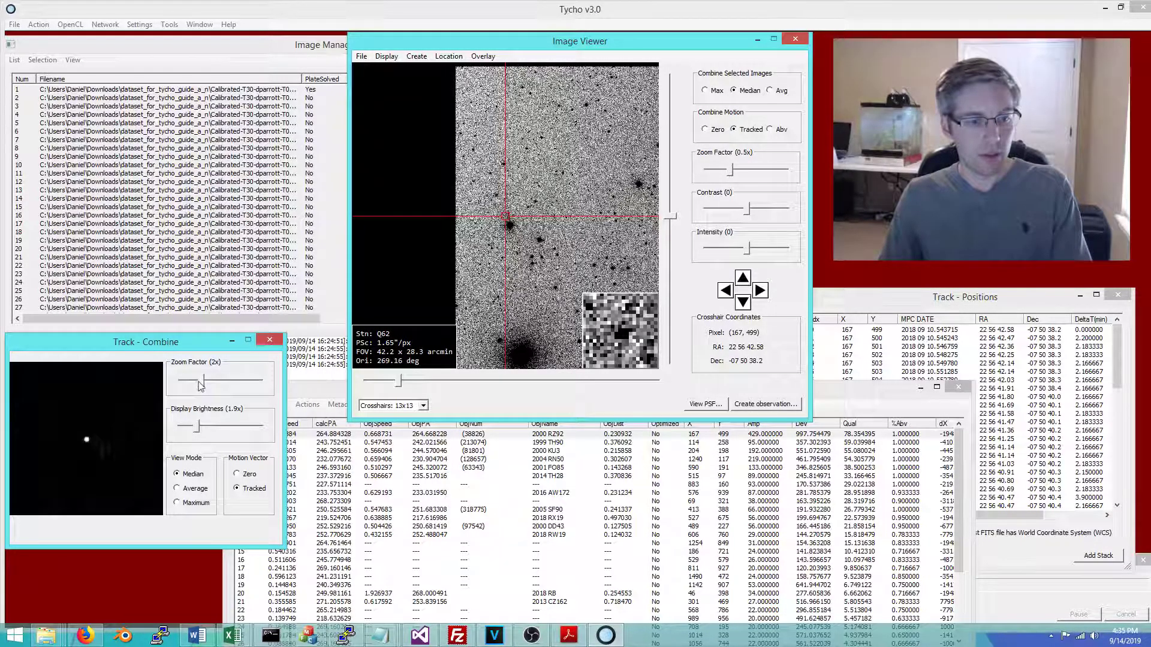
left_click_drag(197, 427, 241, 430)
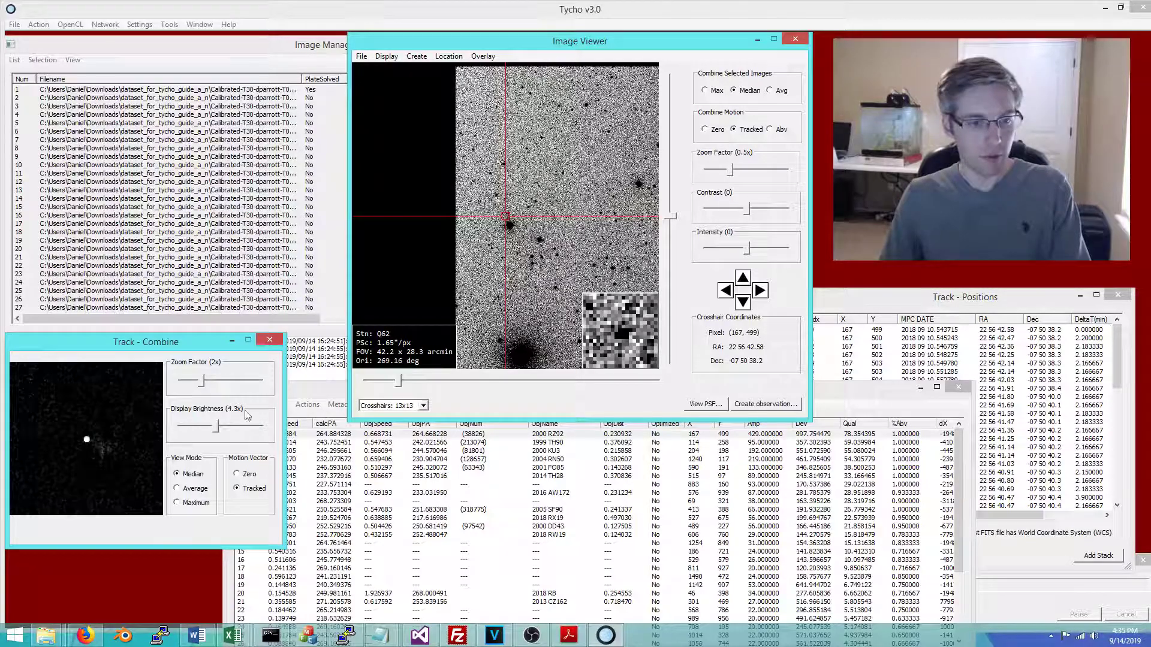
left_click(323, 391)
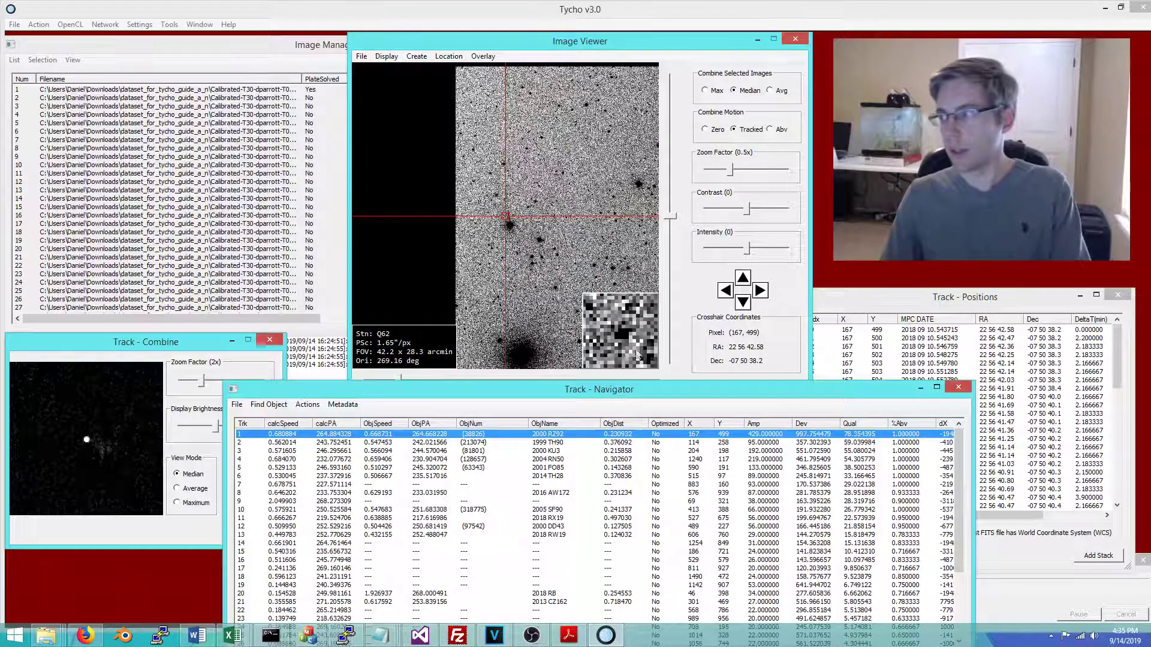
- Step through the first part of track 1's position list to follow the object across the images
left_click_drag(927, 303, 913, 304)
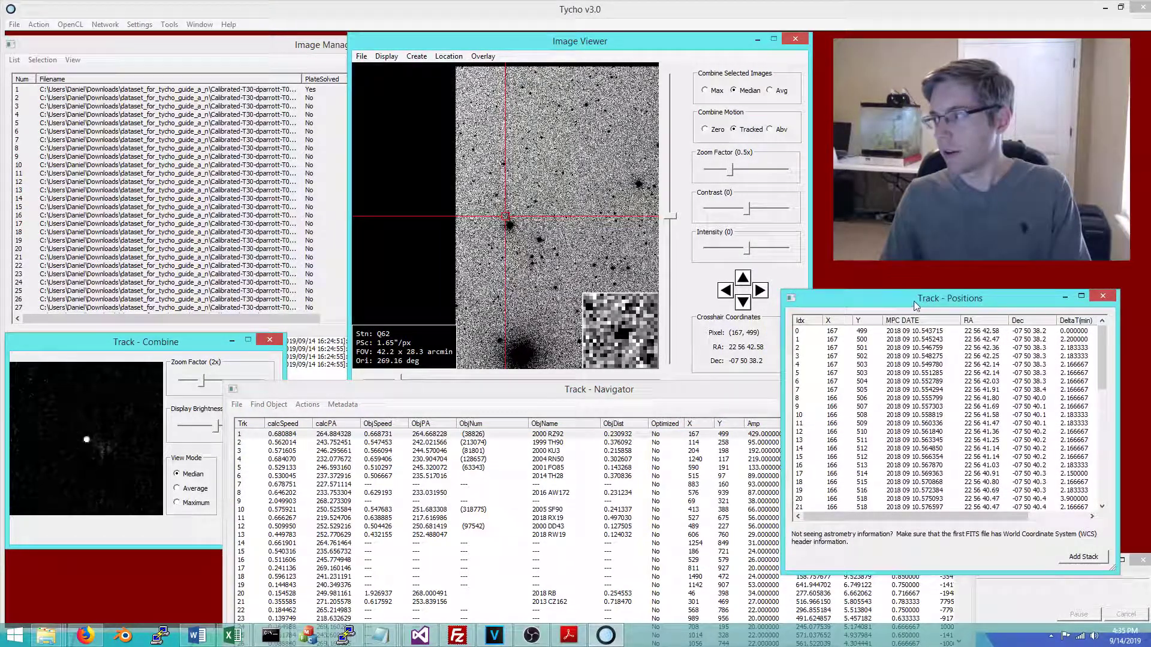
left_click(908, 332)
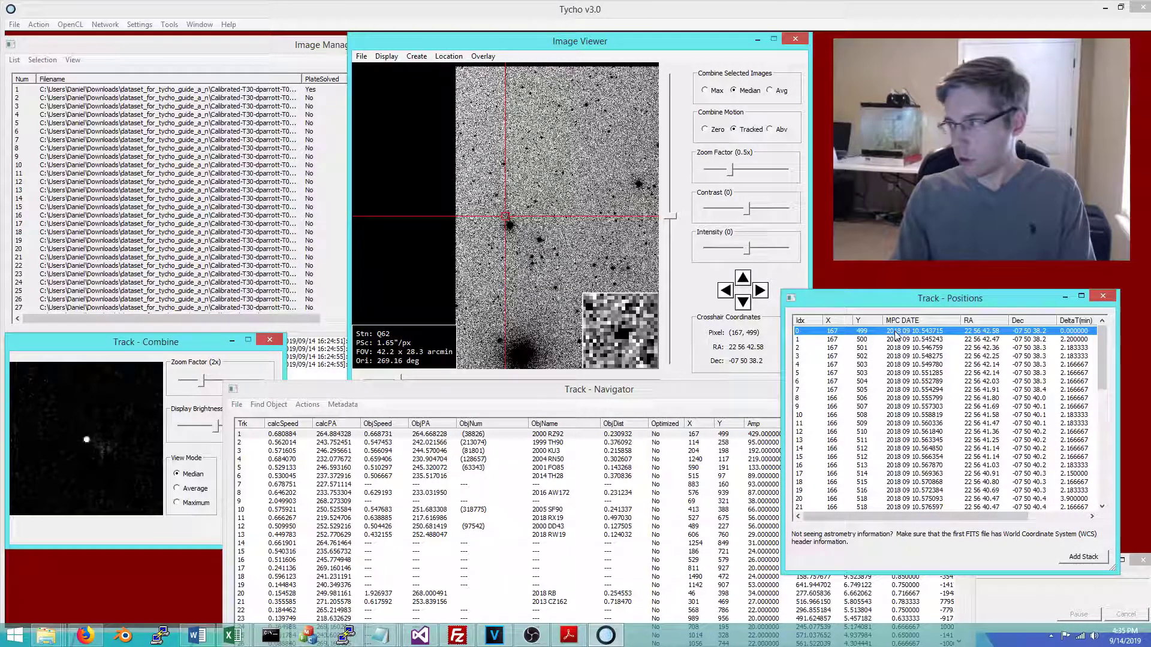
key("Down")
key("Down")
key("Down")
key("Down")
key("Down")
key("Down")
key("Down")
key("Down")
key("Down")
key("Down")
key("Down")
key("Down")
key("Down")
key("Down")
key("Down")
key("Down")
key("Down")
key("Down")
key("Down")
key("Down")
key("Down")
key("Down")
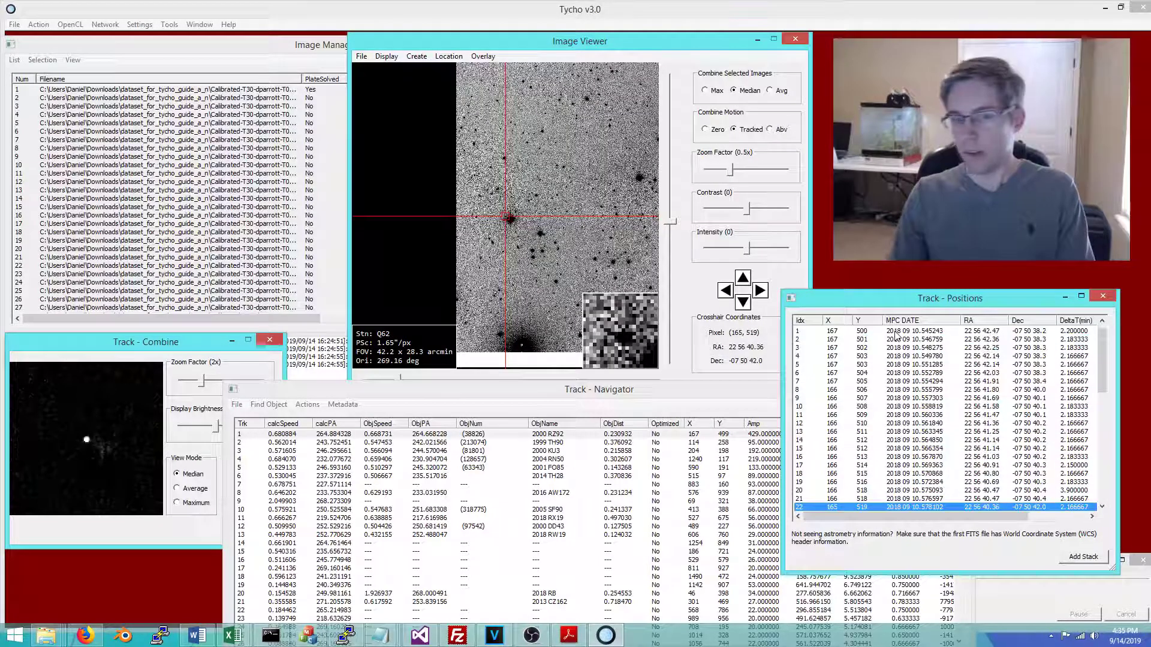
- Inspect track 1 at 4x zoom in the Image Viewer, stepping through its positions to the end and back to the first
left_click_drag(742, 173, 762, 174)
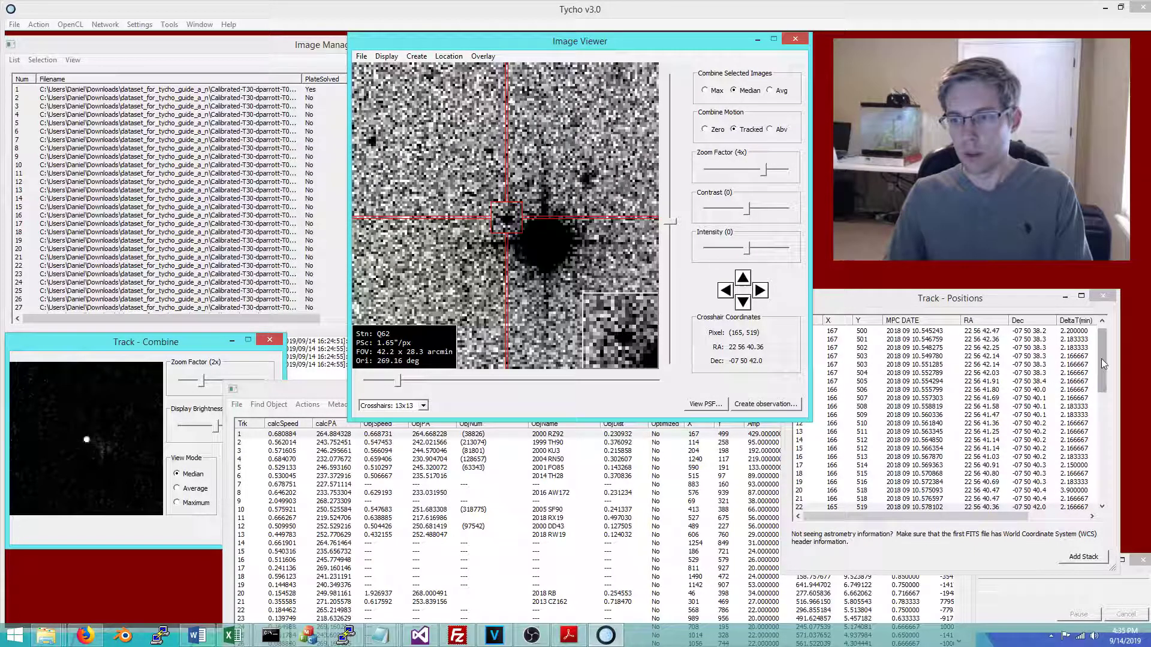
left_click_drag(1102, 359, 1101, 353)
left_click(889, 333)
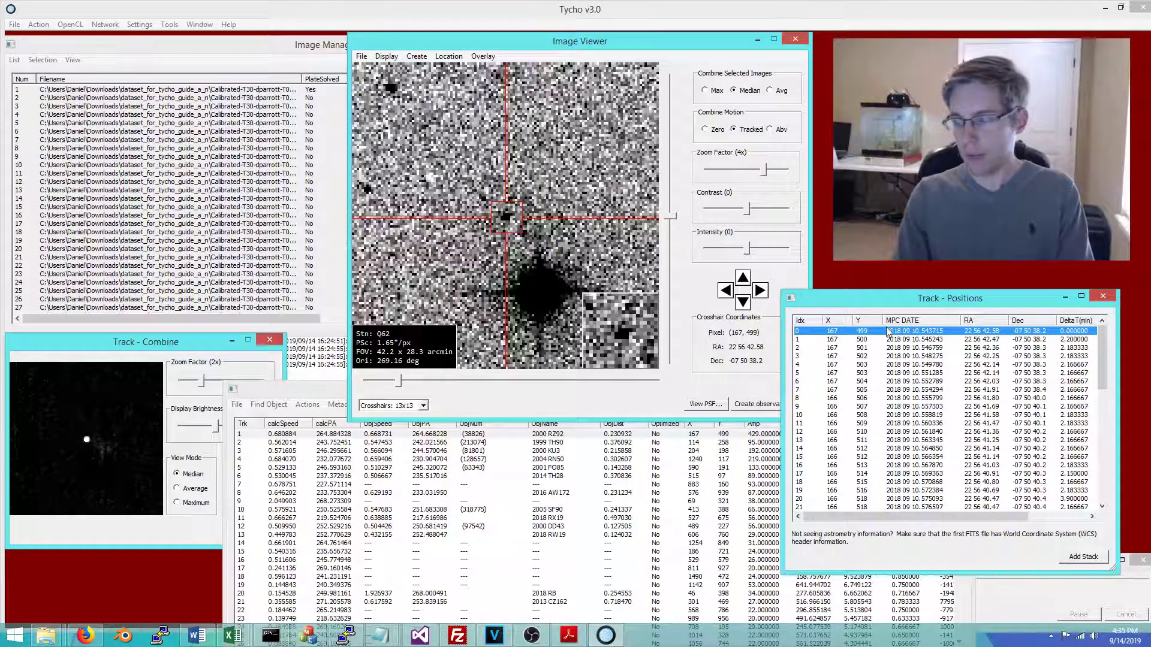
key("Down")
key("Down")
key("Down")
key("Down")
key("Down")
key("Down")
key("Down")
key("Down")
key("Down")
key("Down")
key("Down")
key("Down")
key("Down")
key("Down")
key("Down")
key("Down")
key("Down")
key("Down")
key("Down")
key("Down")
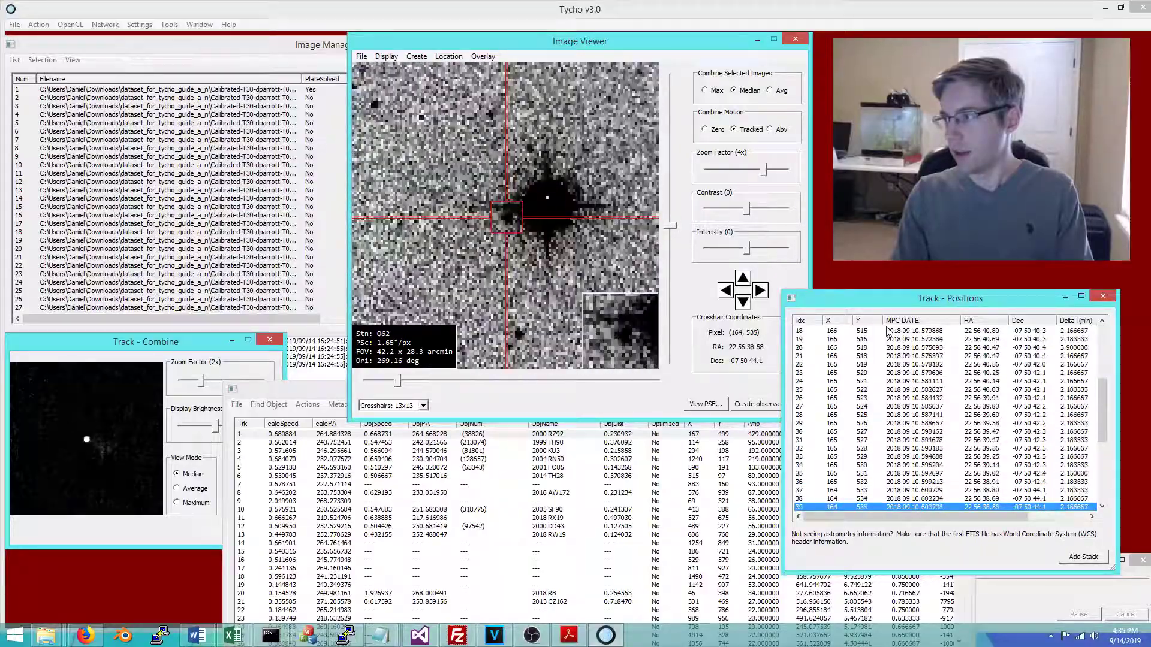
key("Down")
key("Down")
key("Down")
key("Down")
key("Down")
key("Down")
key("Down")
key("Down")
key("Down")
key("Down")
key("Down")
key("Down")
key("Down")
key("Down")
key("Down")
key("Down")
key("Down")
key("Down")
key("Down")
key("Down")
key("Up")
key("Up")
key("Up")
key("Up")
key("Up")
key("Up")
key("Up")
key("Up")
key("Up")
key("Up")
key("Up")
key("Up")
key("Up")
key("Up")
key("Up")
key("Up")
key("Up")
key("Up")
key("Up")
key("Up")
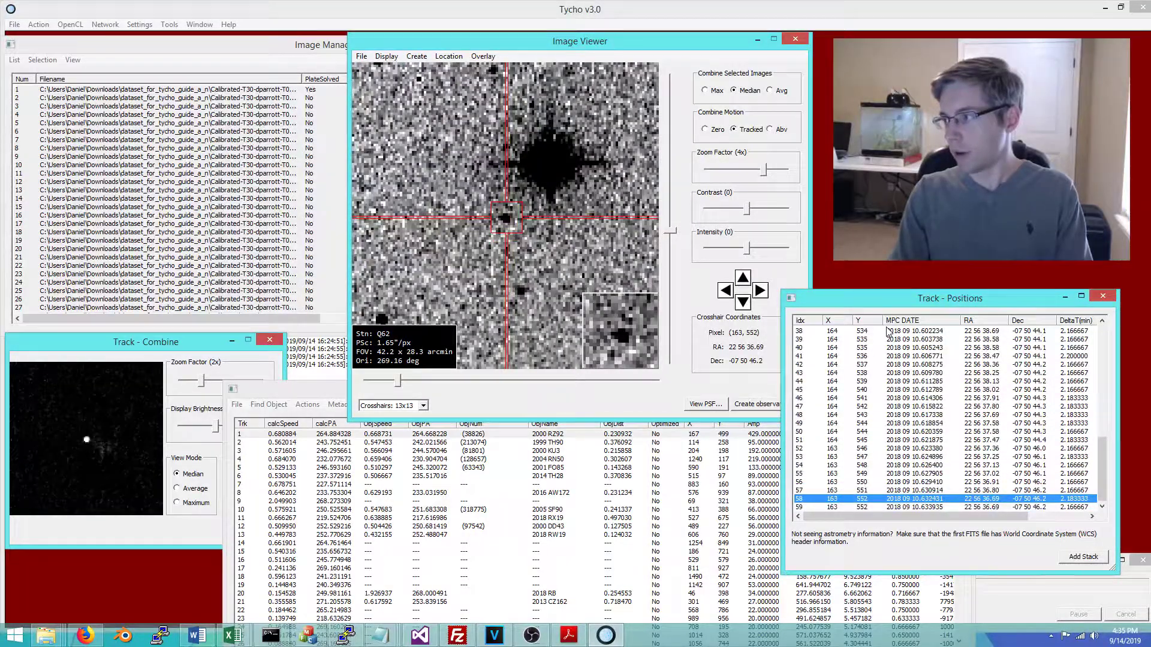
key("Up")
key("Up")
key("Up")
key("Up")
key("Up")
key("Up")
key("Up")
key("Up")
key("Up")
key("Up")
key("Up")
key("Up")
key("Up")
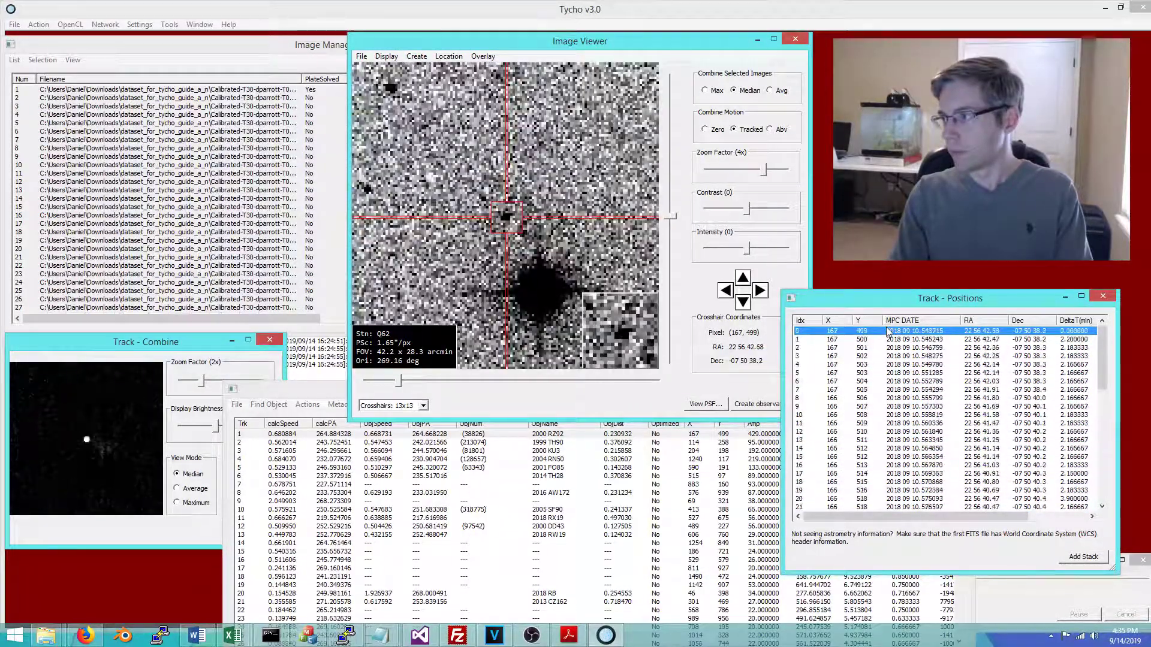
- Replay track 1's positions from the first to the last to check the object's motion once more
key("Down")
key("Down")
key("Down")
key("Down")
key("Down")
key("Down")
key("Down")
key("Down")
key("Down")
key("Down")
key("Down")
key("Down")
key("Down")
key("Down")
key("Down")
key("Down")
key("Down")
key("Down")
key("Down")
key("Down")
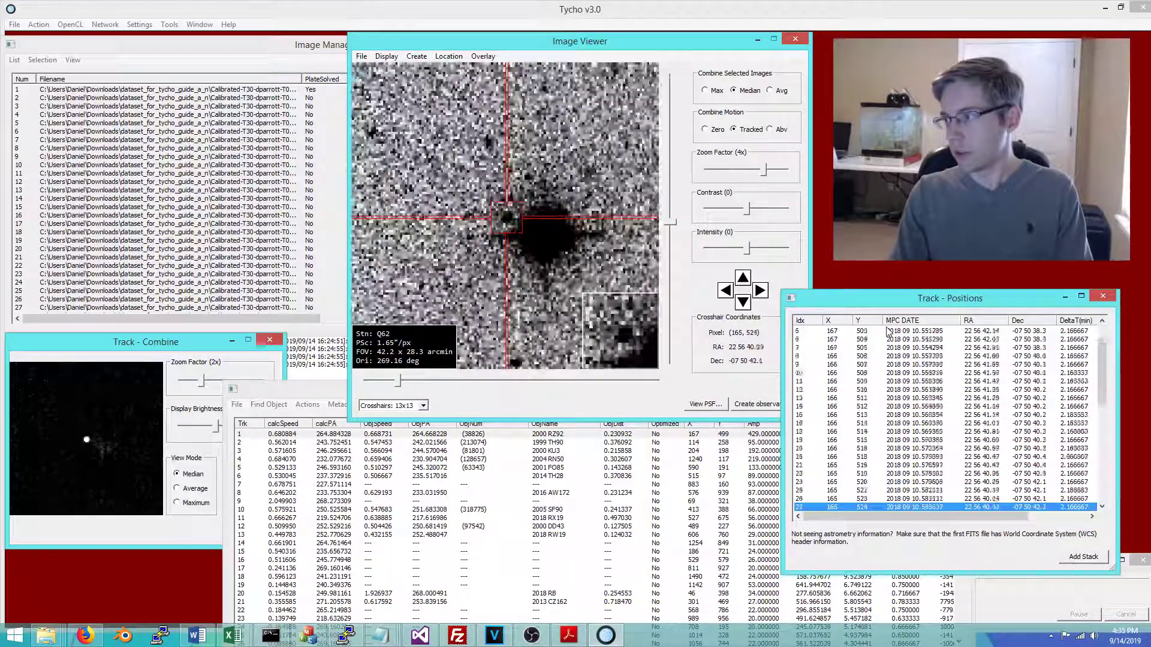
key("Down")
key("Down")
key("Down")
key("Down")
key("Down")
key("Down")
key("Down")
key("Down")
key("Down")
key("Down")
key("Down")
key("Down")
key("Down")
key("Down")
key("Down")
key("Down")
key("Down")
key("Down")
key("Down")
key("Down")
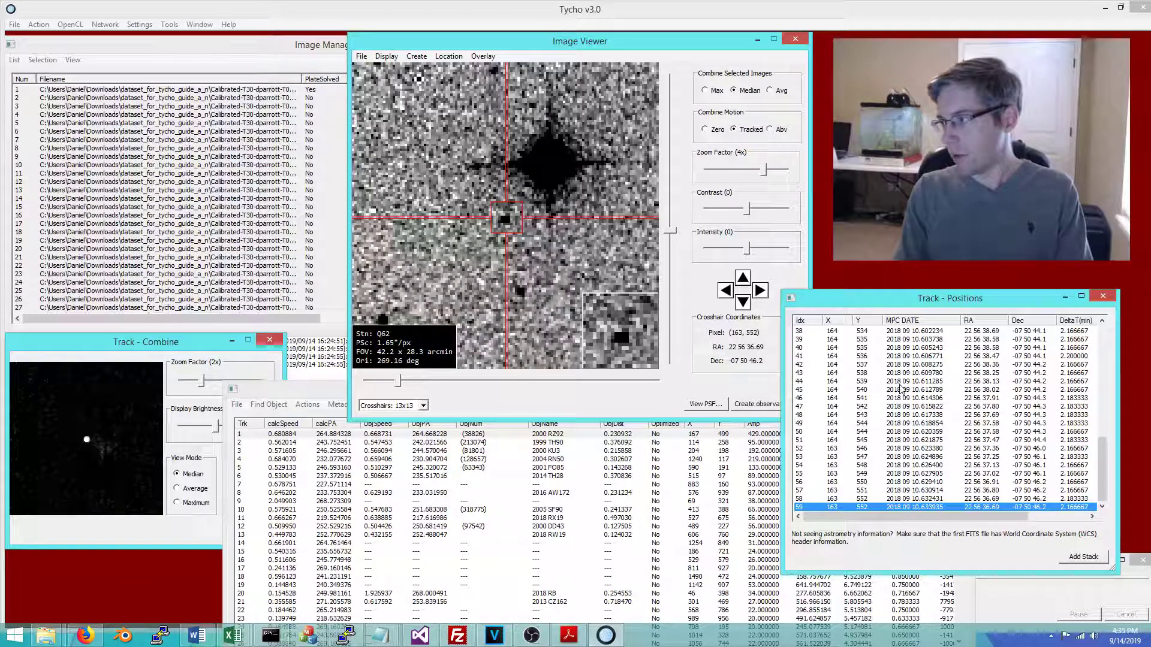
- Examine the positions of tracks 2 to 6 in the Image Viewer, and select track 7 for review
key("Down")
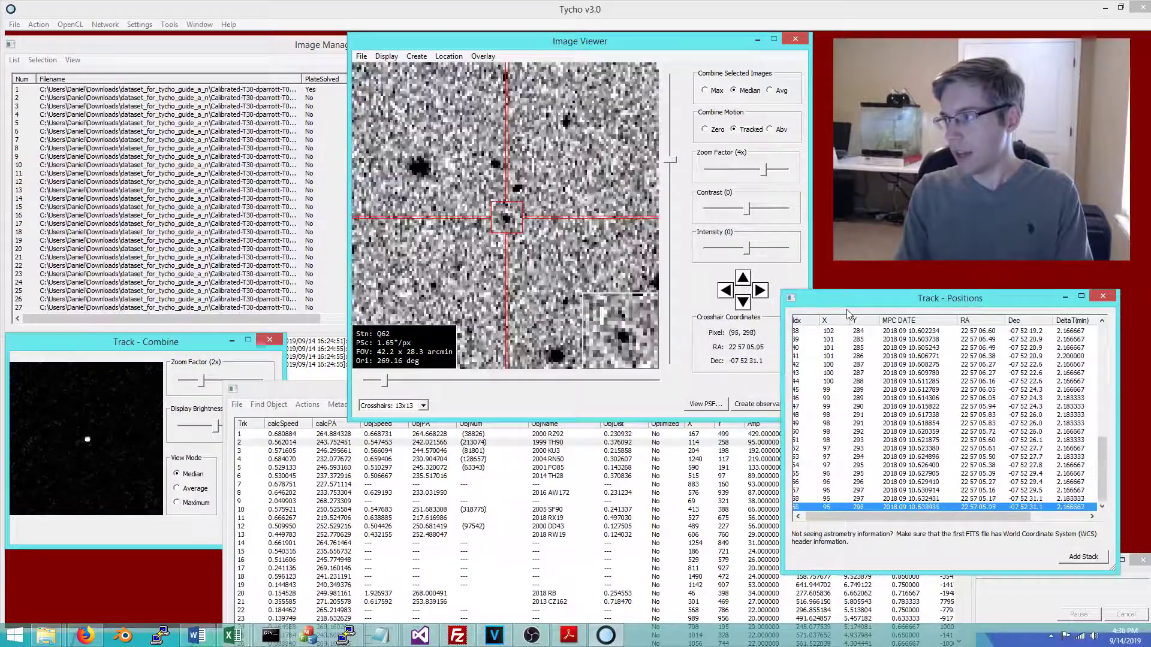
key("Down")
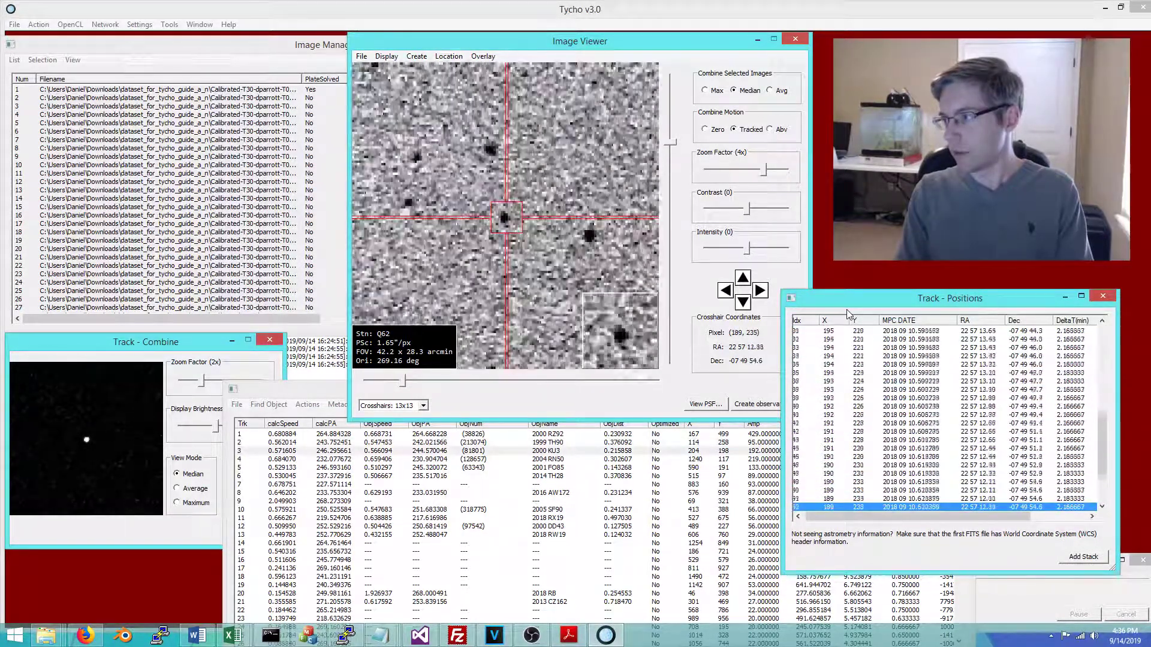
key("Down")
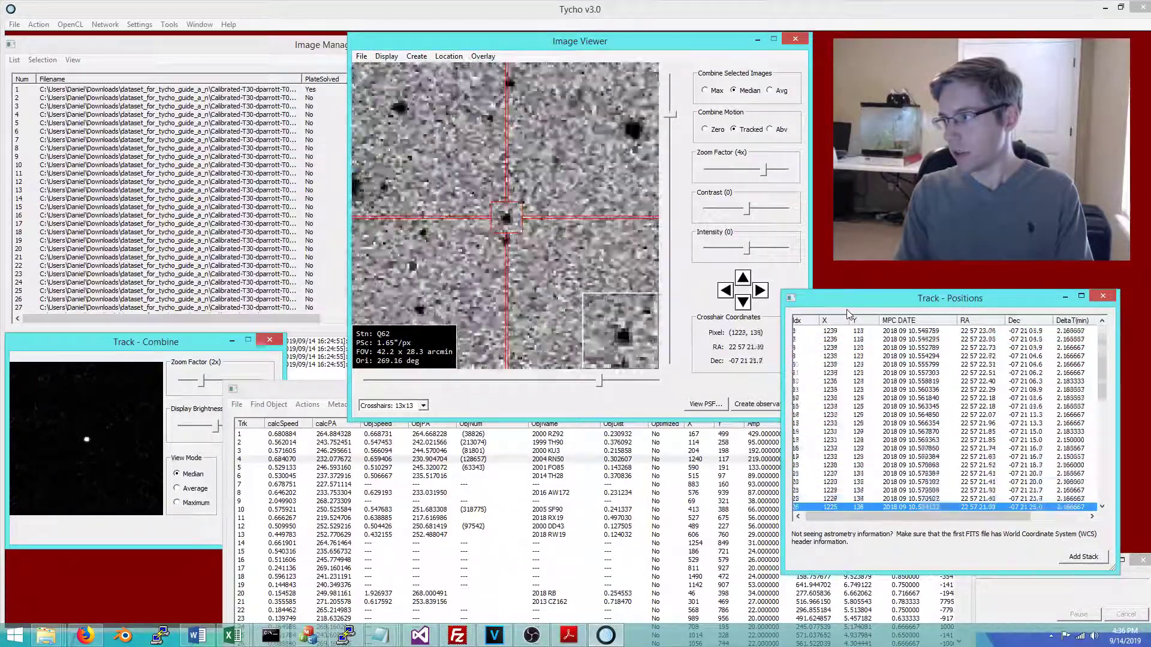
key("Down")
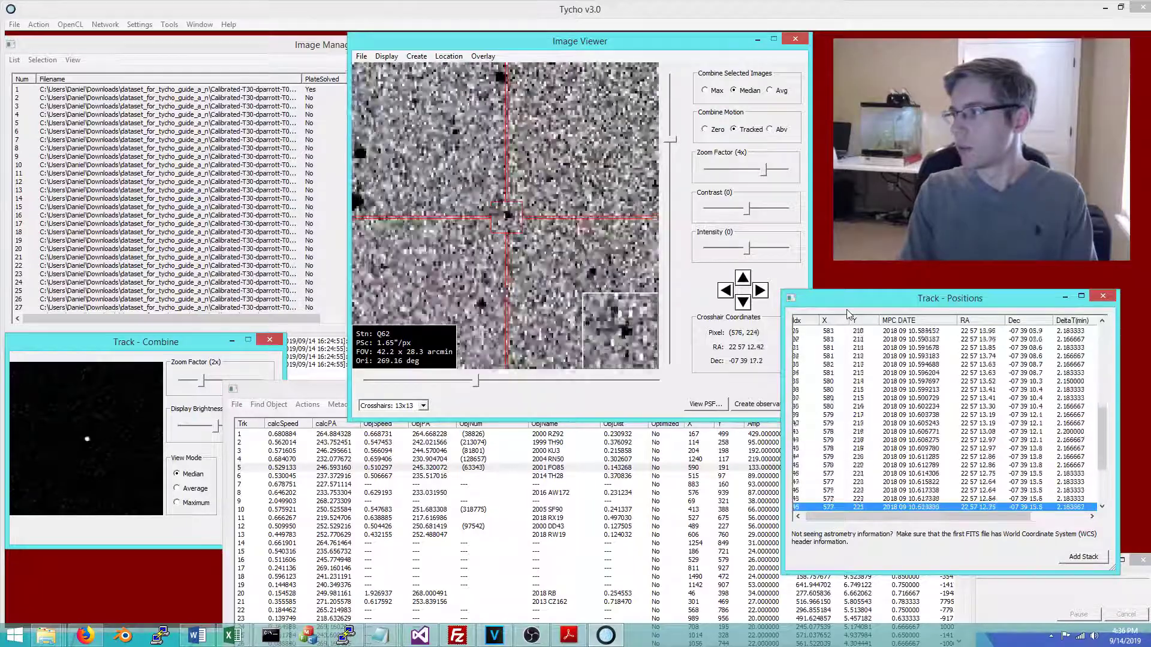
key("Down")
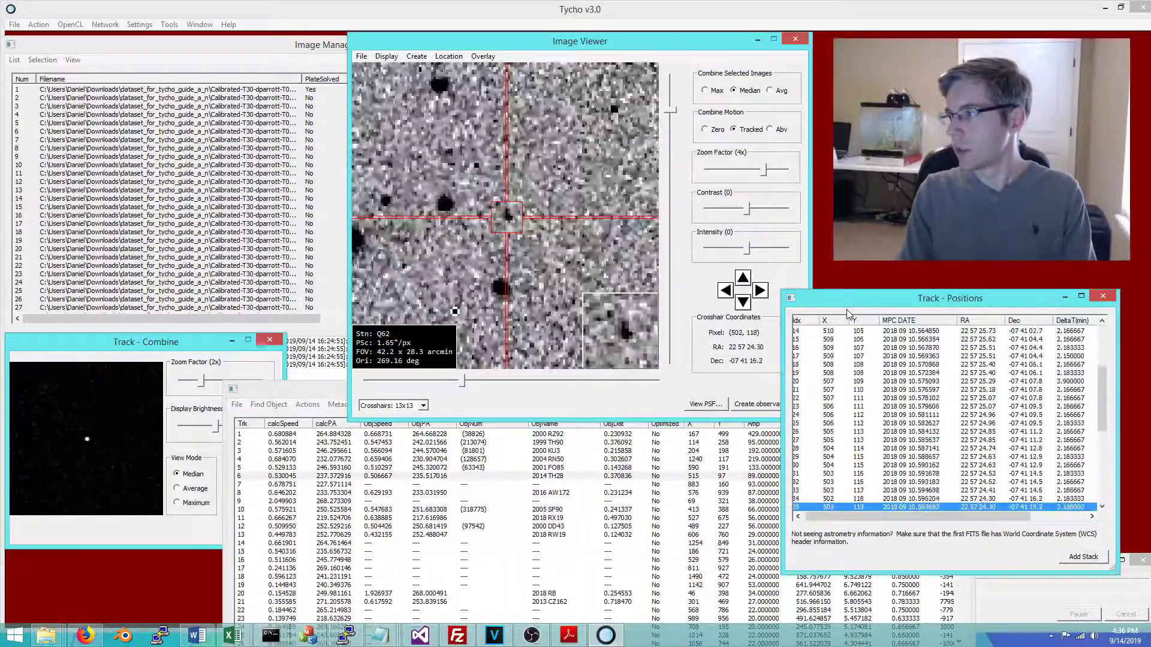
key("Down")
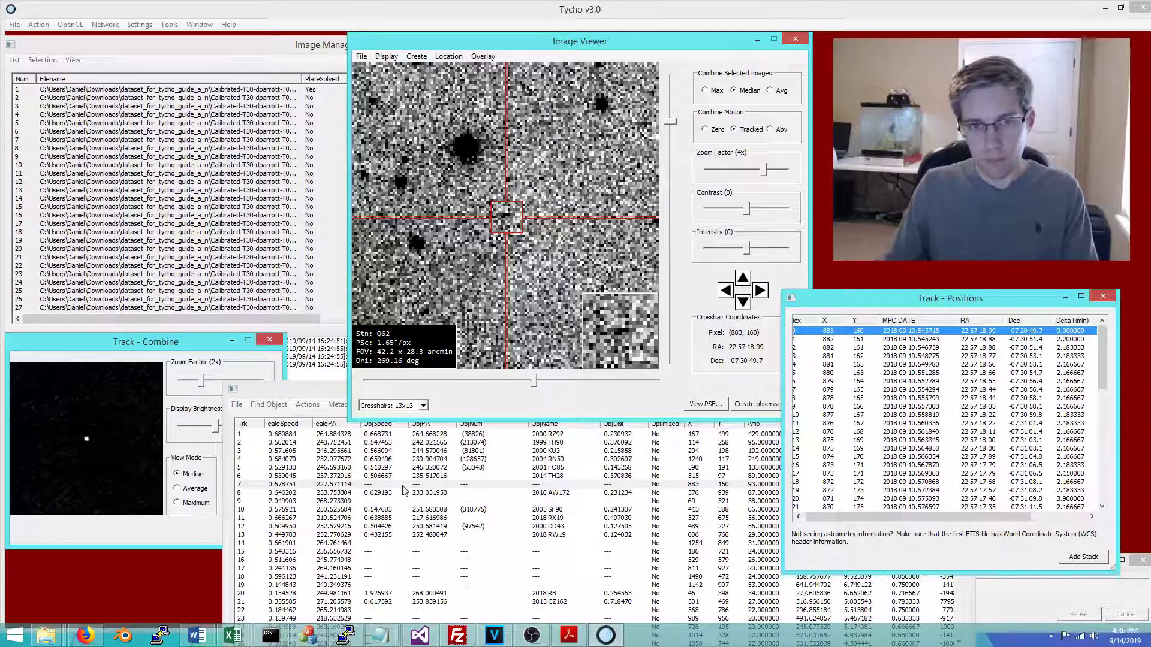
- Step through track 7's positions in the Image Viewer to the end and return to the first position
key("Down")
key("Down")
key("Down")
key("Down")
key("Down")
key("Down")
key("Down")
key("Down")
key("Down")
key("Down")
key("Down")
key("Down")
key("Down")
key("Down")
key("Down")
key("Down")
key("Down")
key("Down")
key("Down")
key("Down")
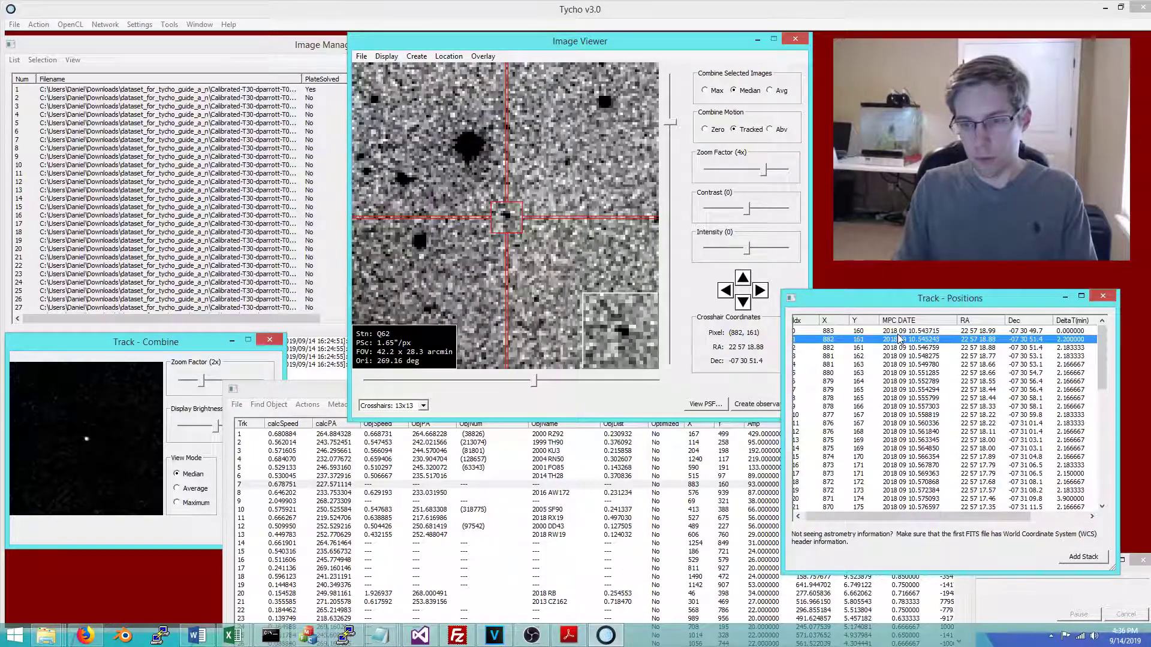
key("Down")
key("Down")
key("Down")
key("Down")
key("Down")
key("Down")
key("Down")
key("Down")
key("Down")
key("Down")
key("Down")
key("Down")
key("Down")
key("Down")
key("Down")
key("Down")
key("Down")
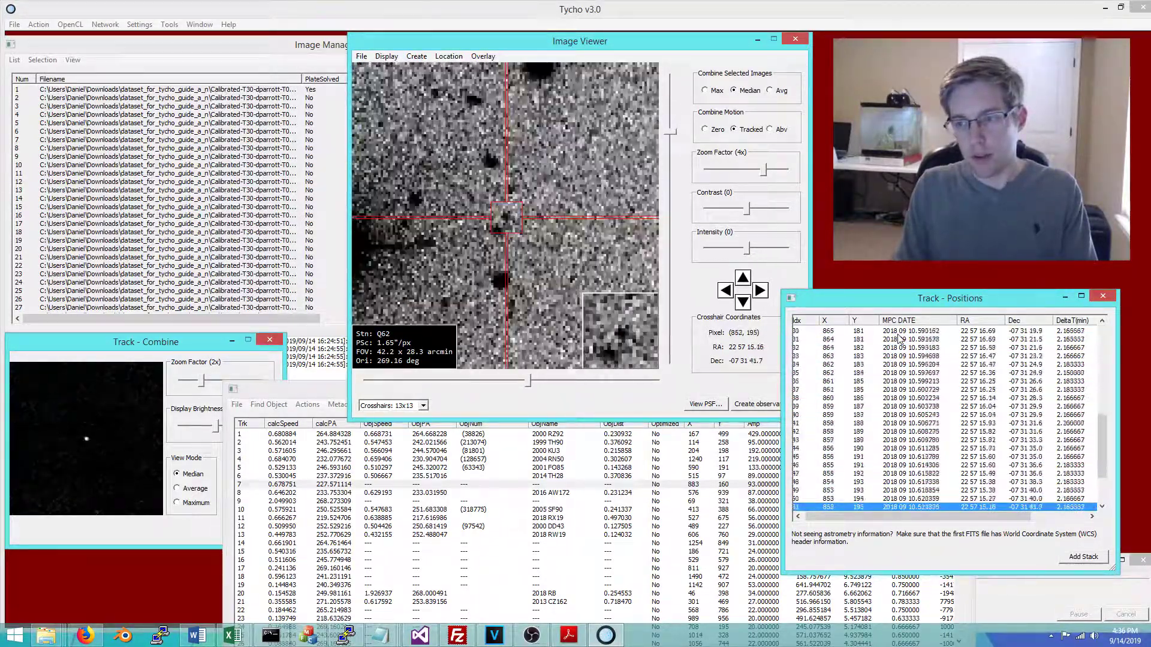
key("Down")
key("Down")
key("Down")
key("Down")
key("Down")
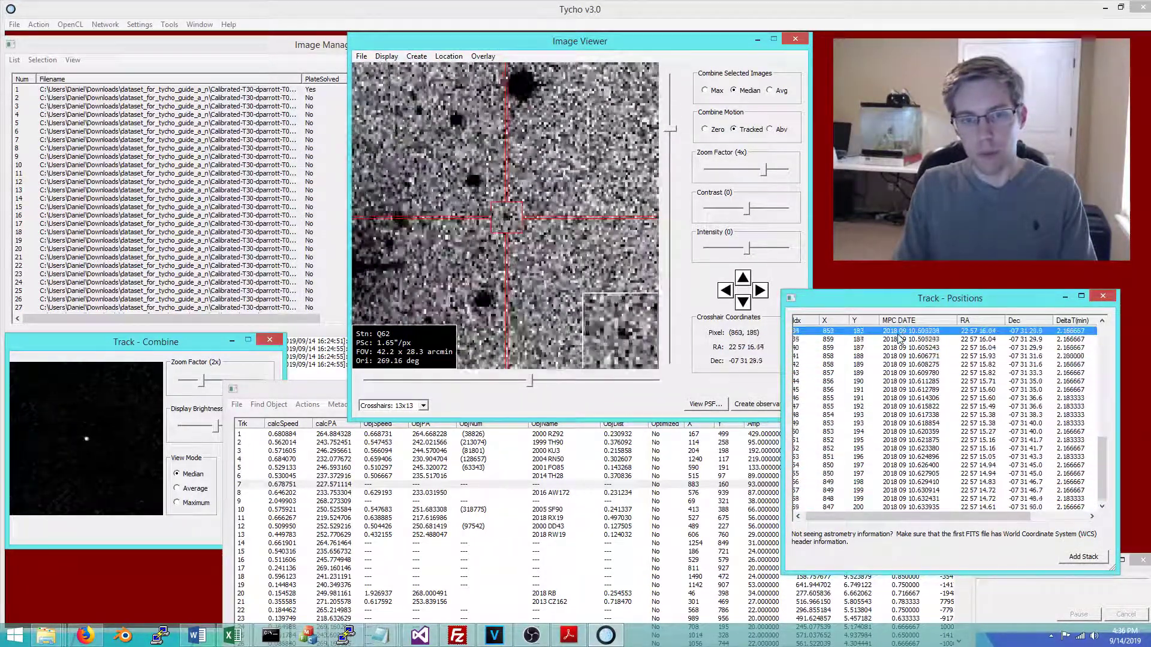
key("Home")
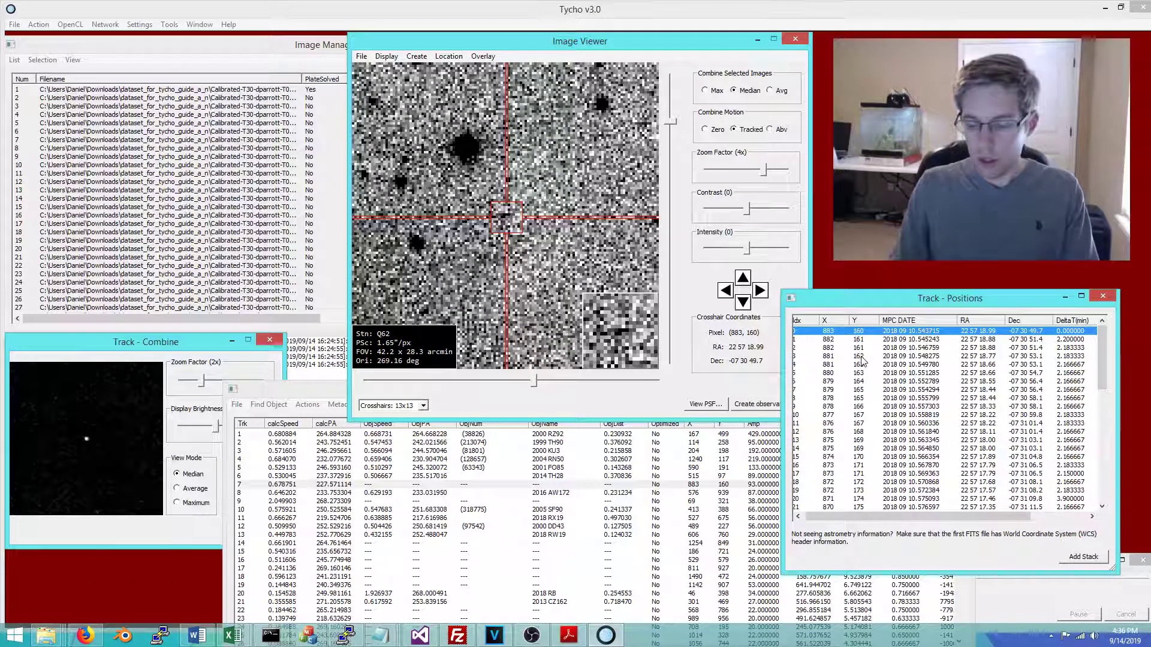
- Examine track 9's individual positions, stack all of them in the Image Viewer, and return to the first position
key("Down")
key("Down")
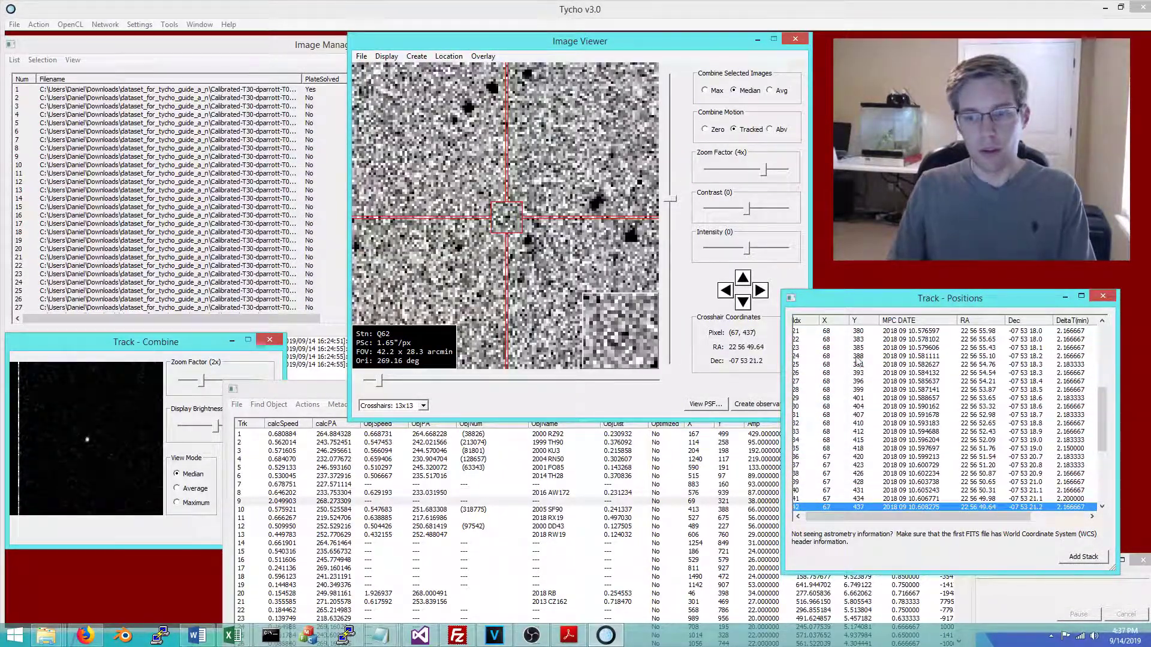
left_click_drag(968, 301, 939, 309)
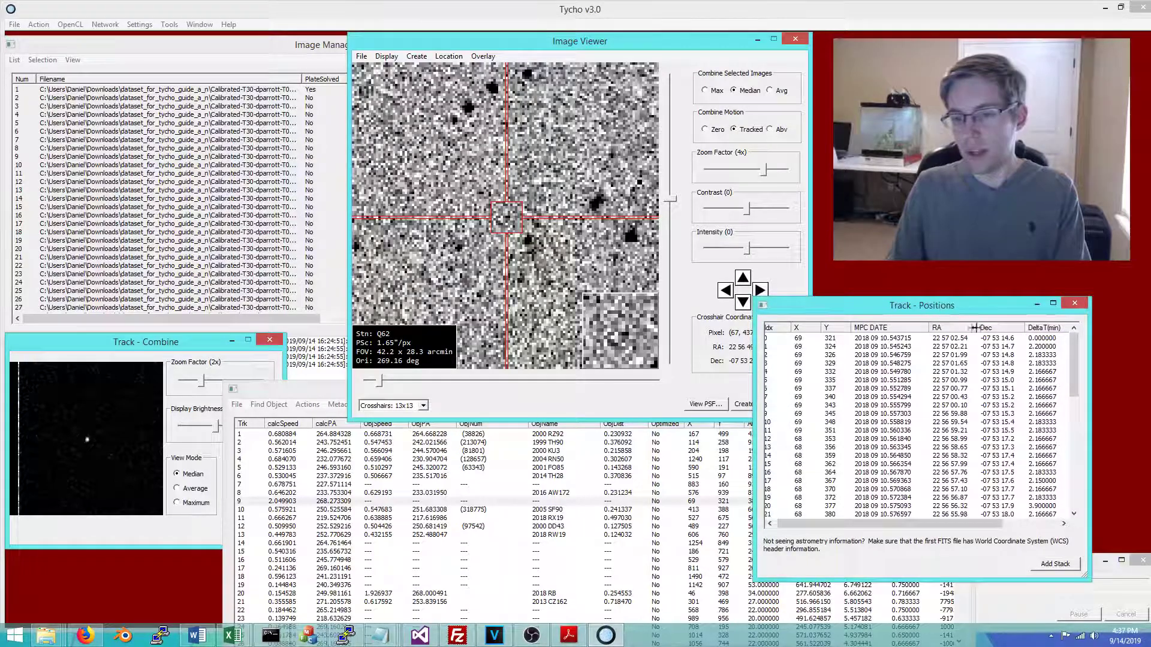
key("ctrl+a")
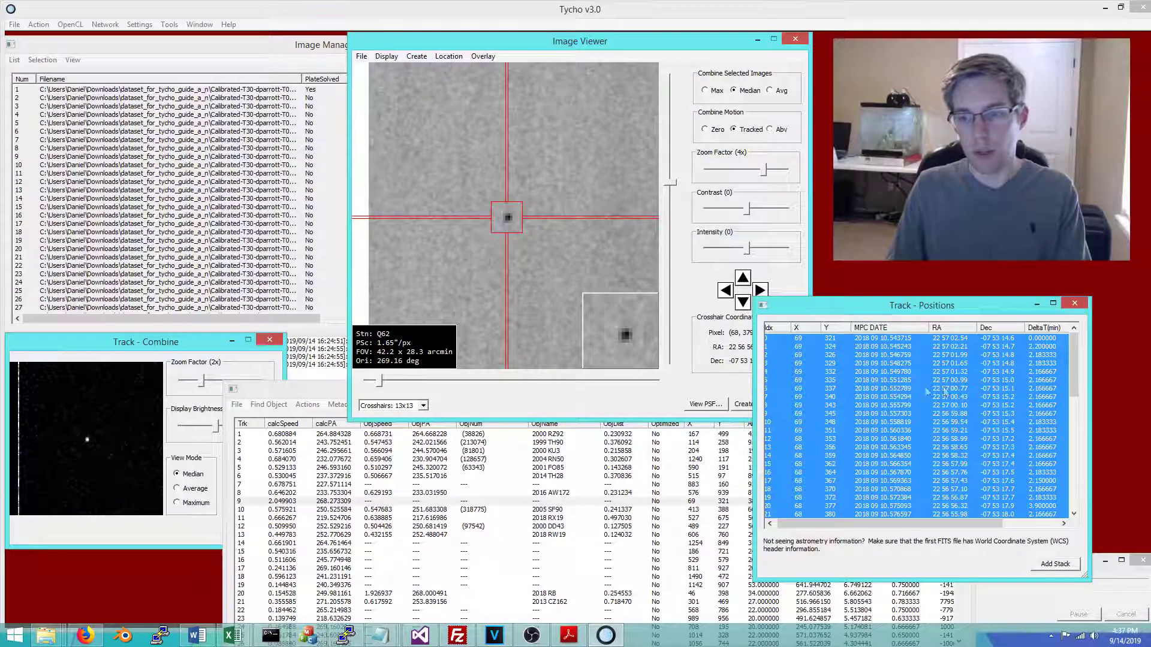
mouse_move(1073, 355)
left_mouse_down()
mouse_move(1070, 503)
mouse_move(1073, 360)
left_mouse_up()
left_click(1013, 526)
key("ctrl+a")
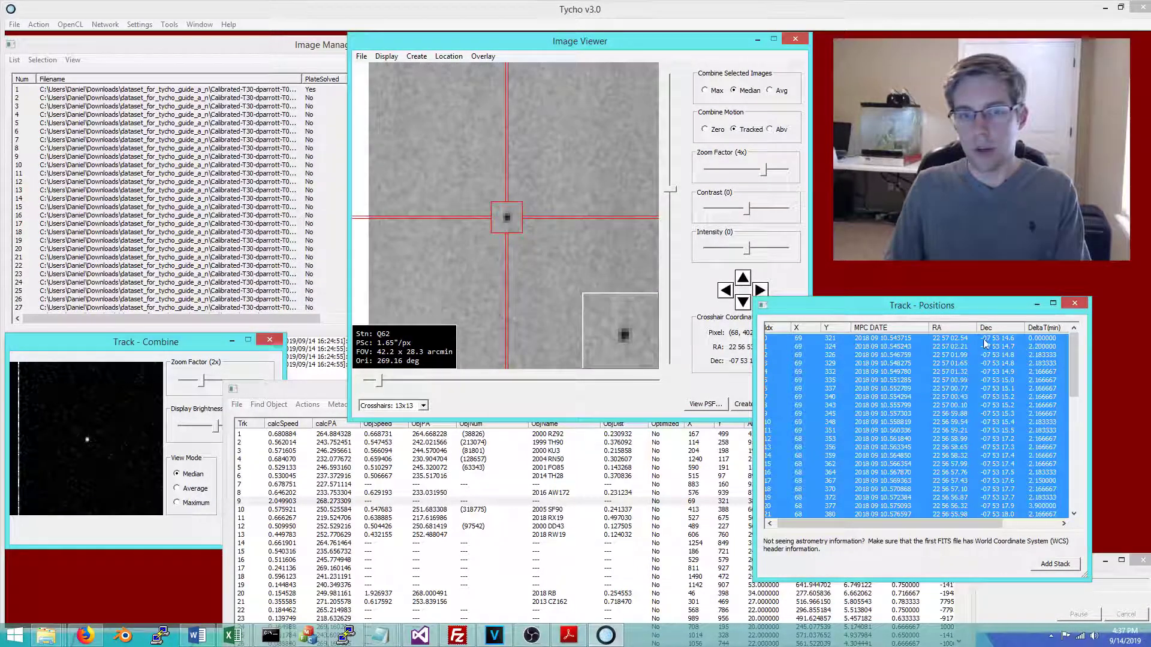
left_click(838, 346)
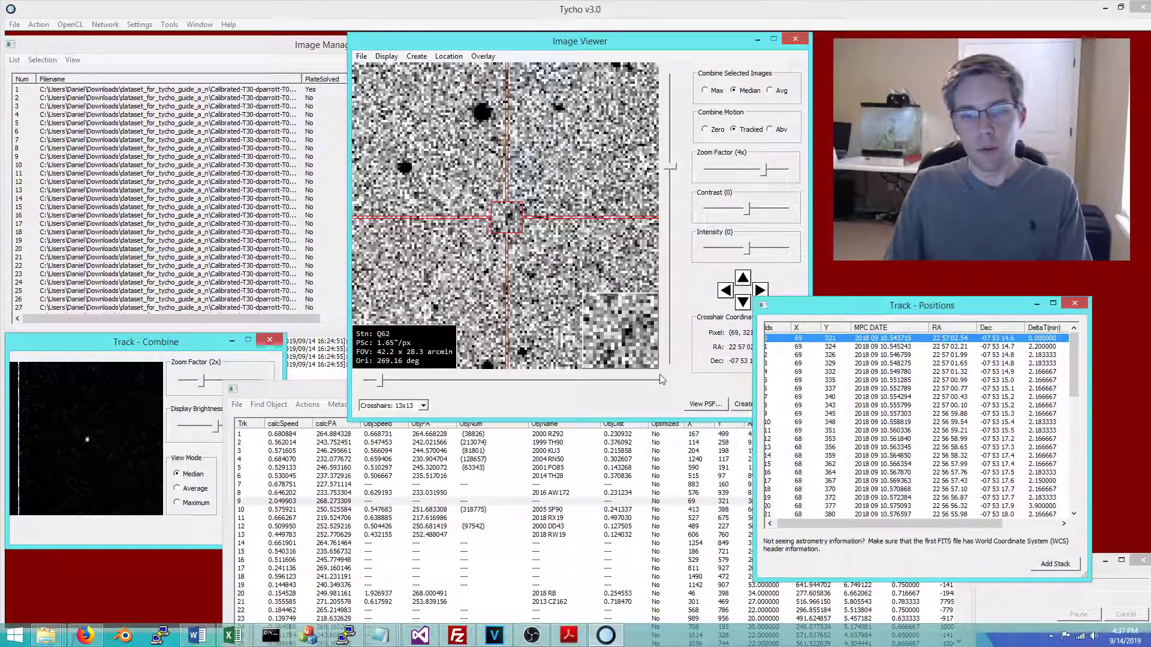
left_click(240, 390)
left_click(237, 406)
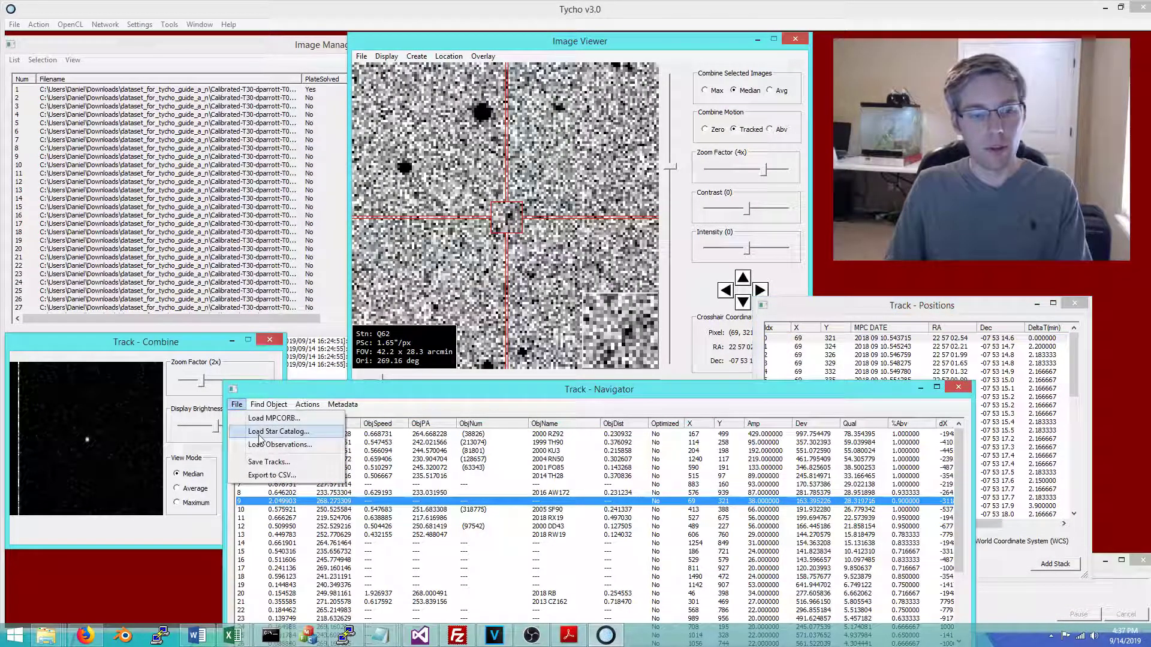
left_click(305, 441)
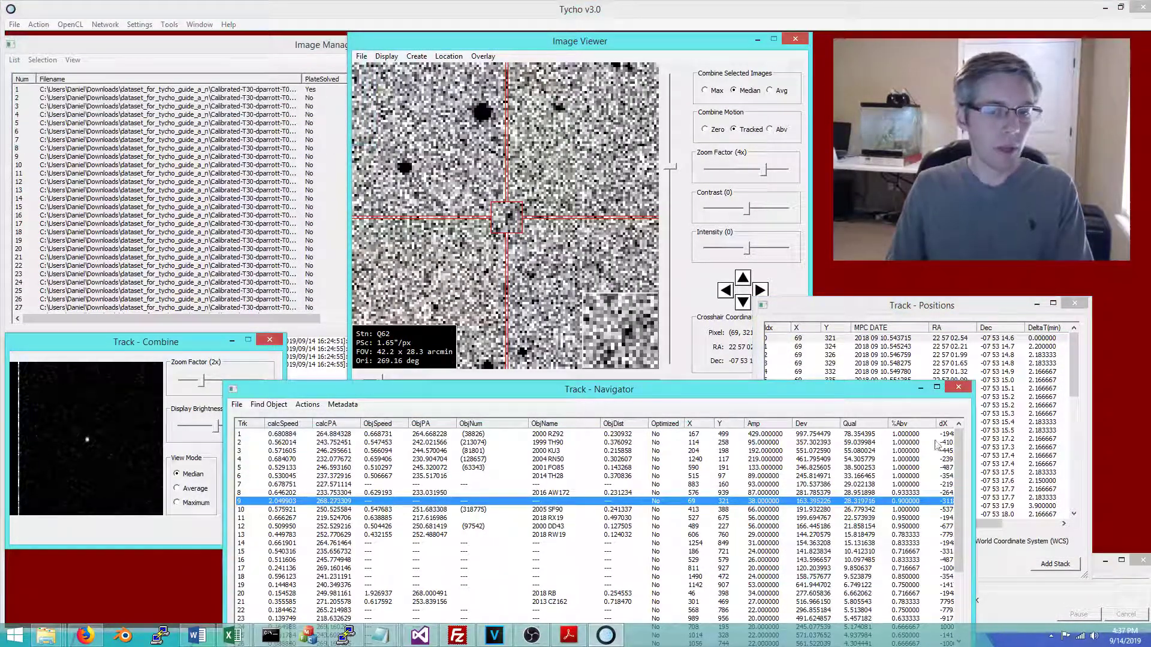
- Open track 1 (2000 RZ92) from the Track Navigator for verification
left_click(470, 434)
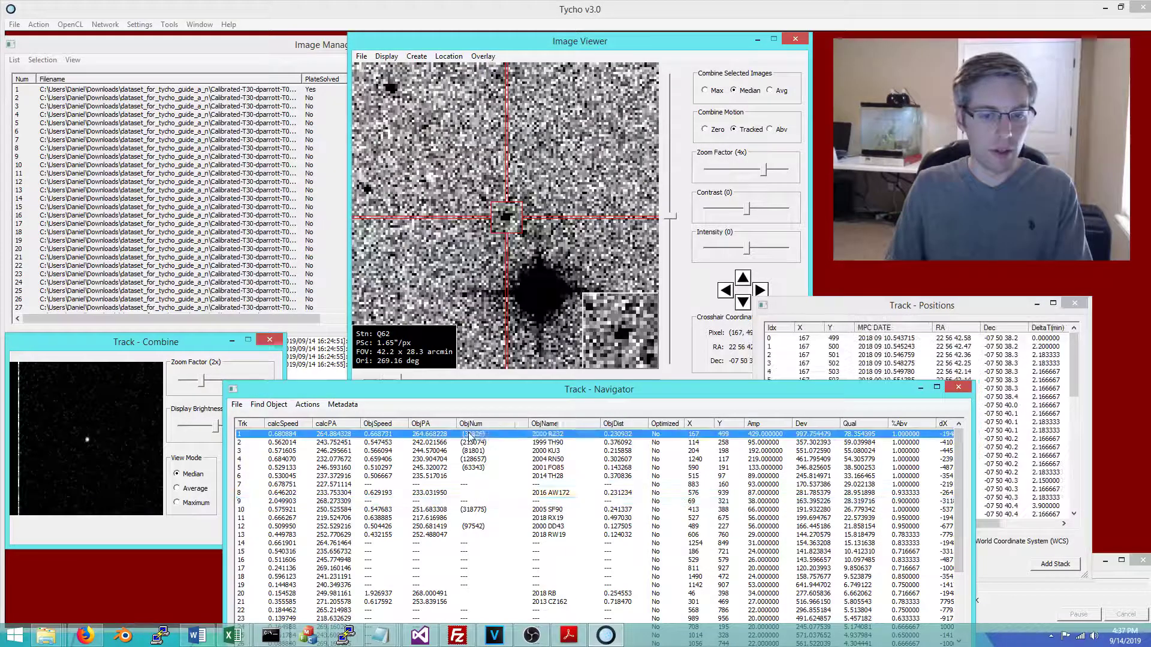
right_click(469, 434)
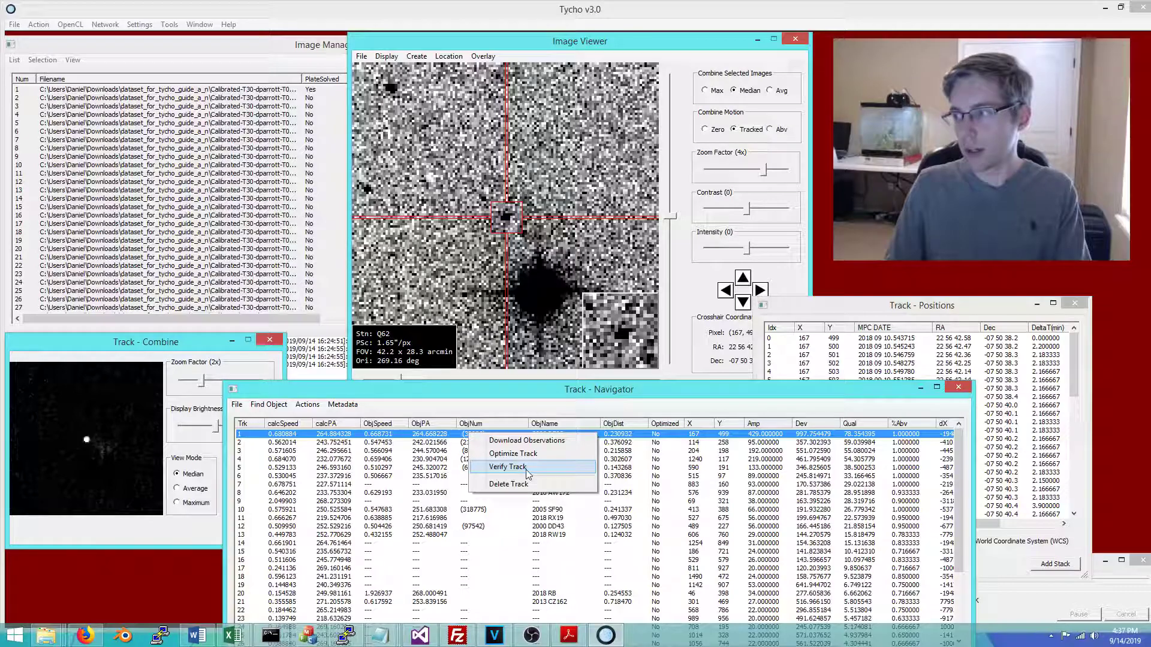
left_click(410, 436)
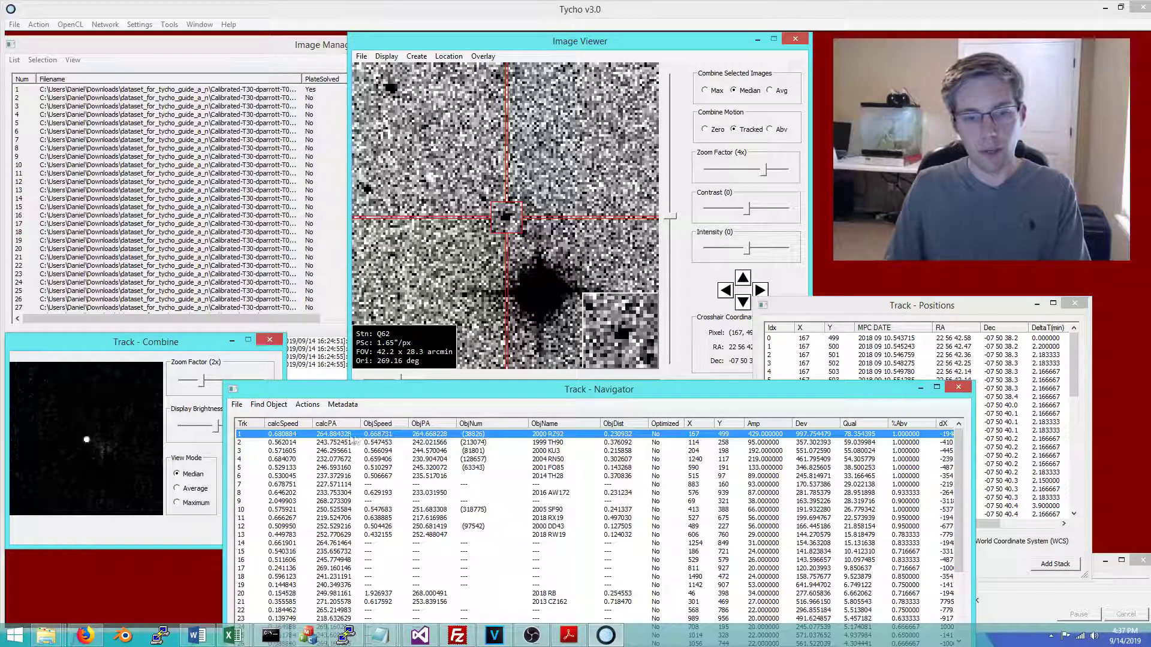
right_click(385, 438)
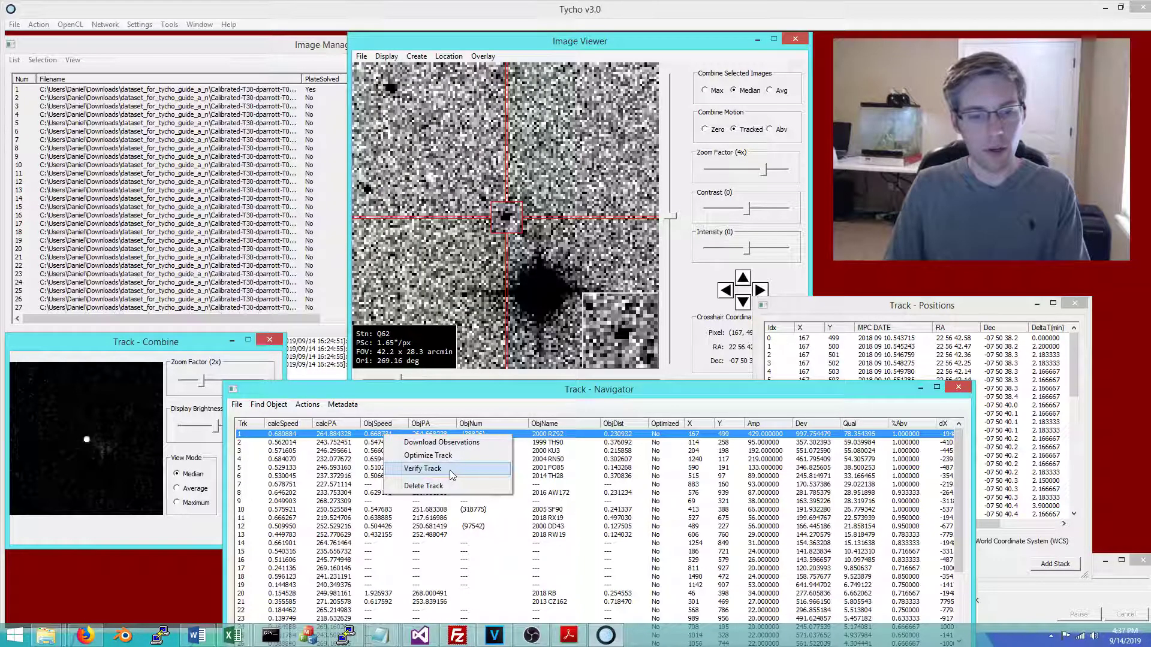
left_click(450, 474)
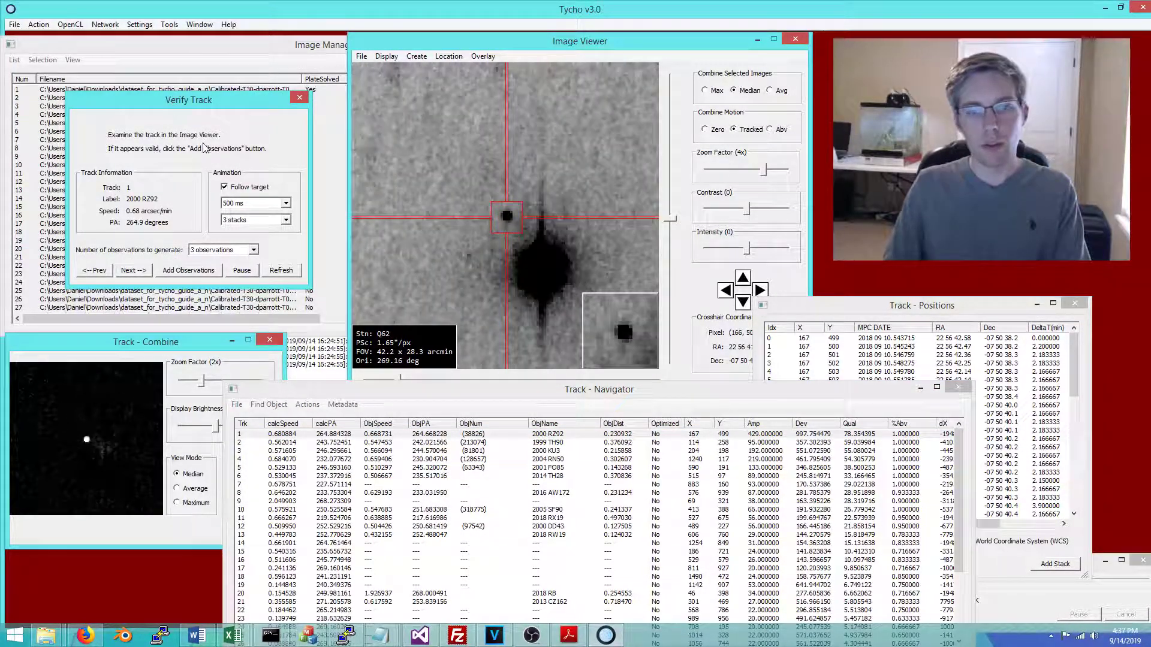
- Add three observations for track 1, accepting permanent ID 38826, provisional ID 2000 RZ92 and tracklet ID DJP2058
left_click(761, 172)
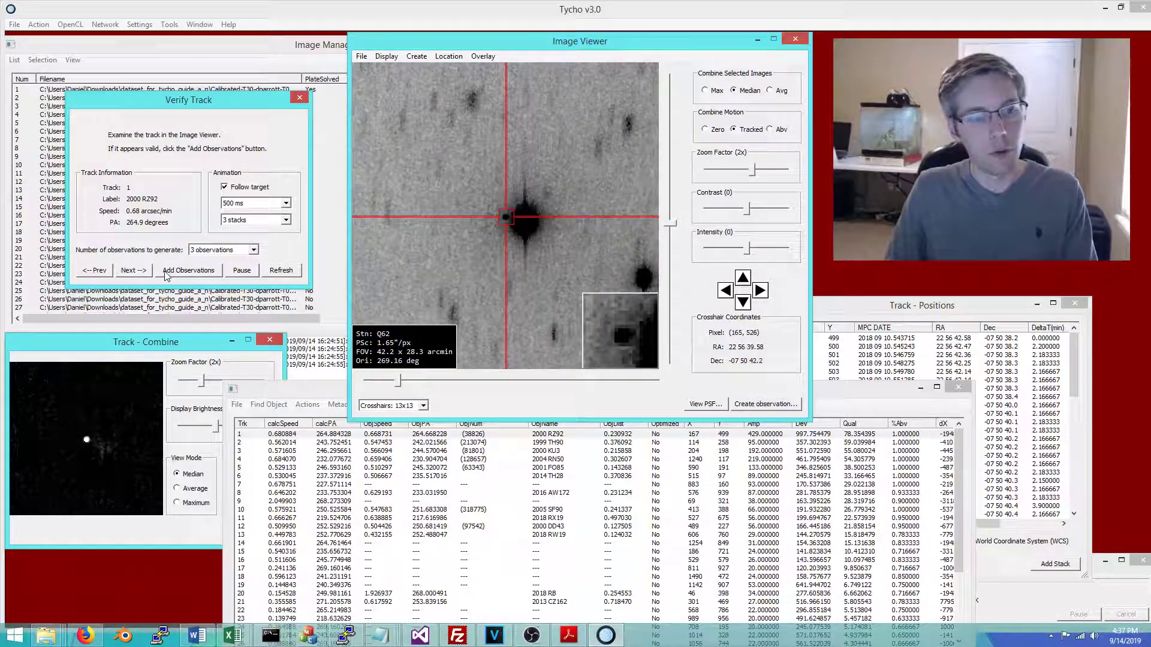
left_click(201, 272)
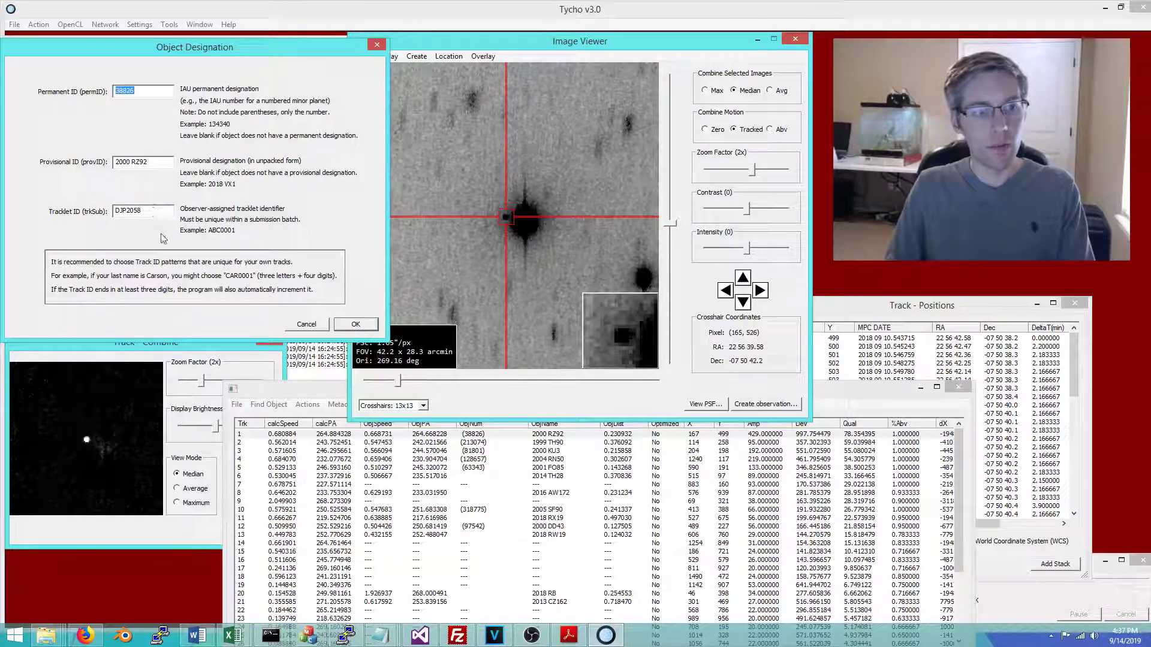
left_click(369, 330)
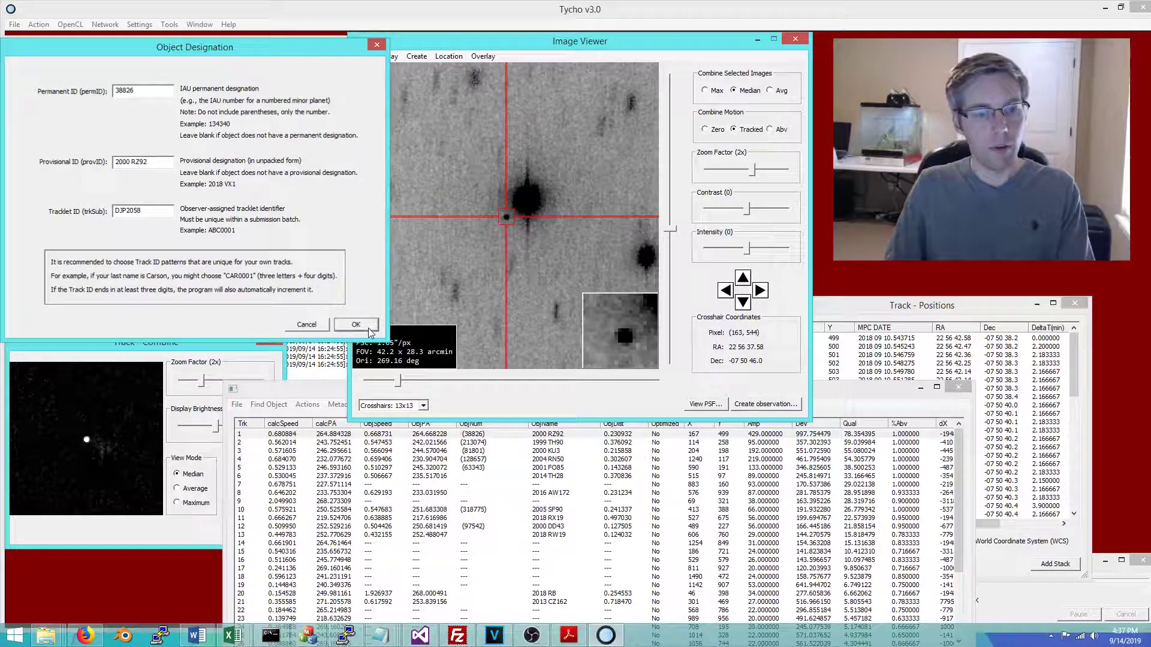
left_click_drag(238, 47, 937, 364)
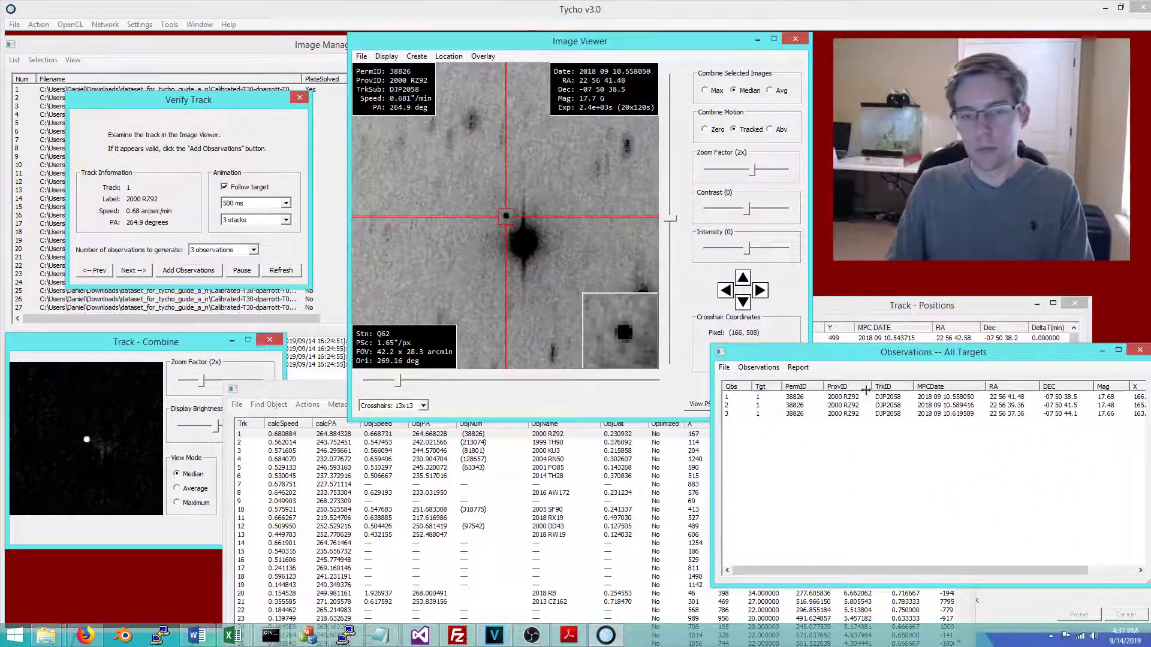
- Inspect the three new 2000 RZ92 observations one by one at 8x zoom to check their centring on the object
left_click(760, 398)
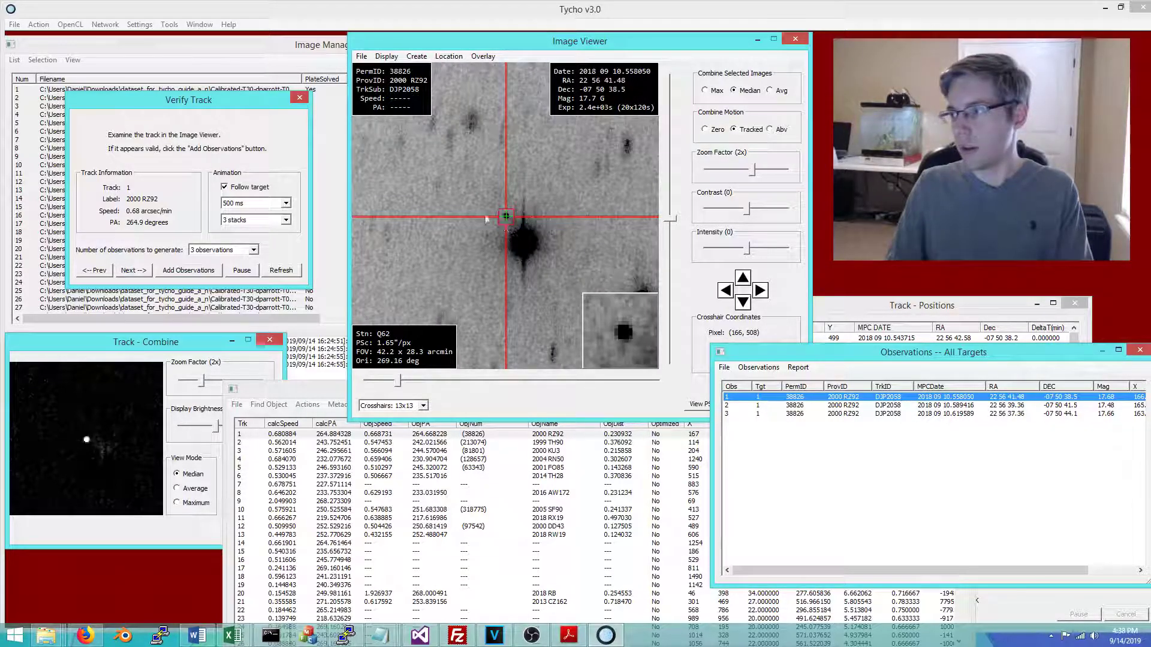
left_click_drag(751, 171, 780, 174)
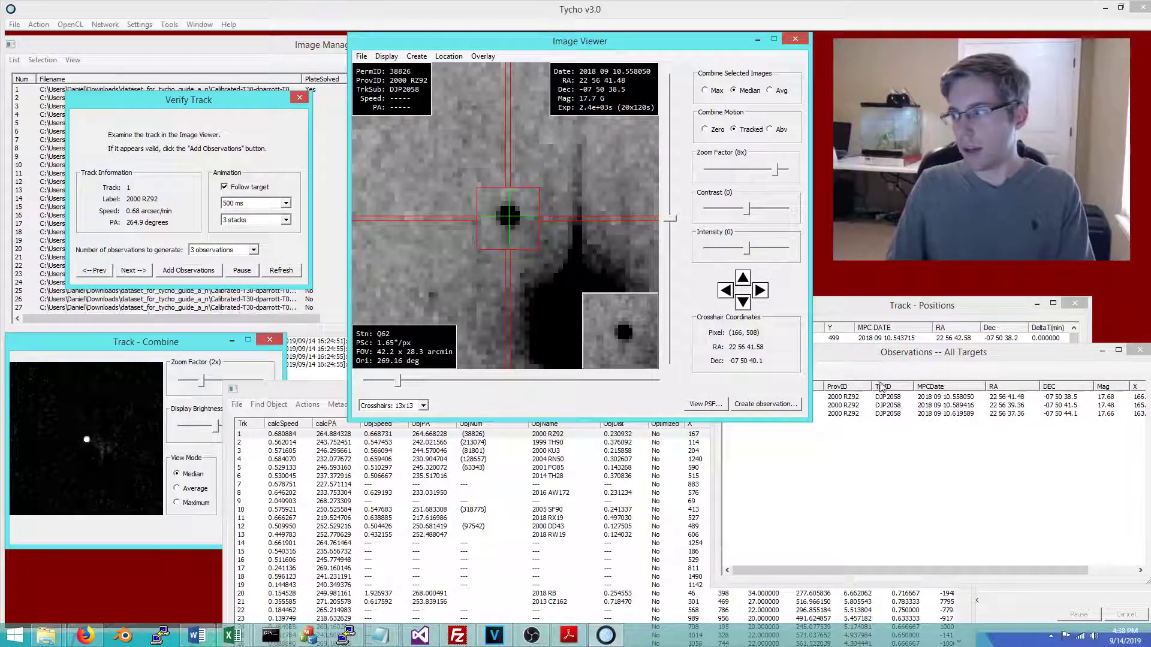
left_click(870, 406)
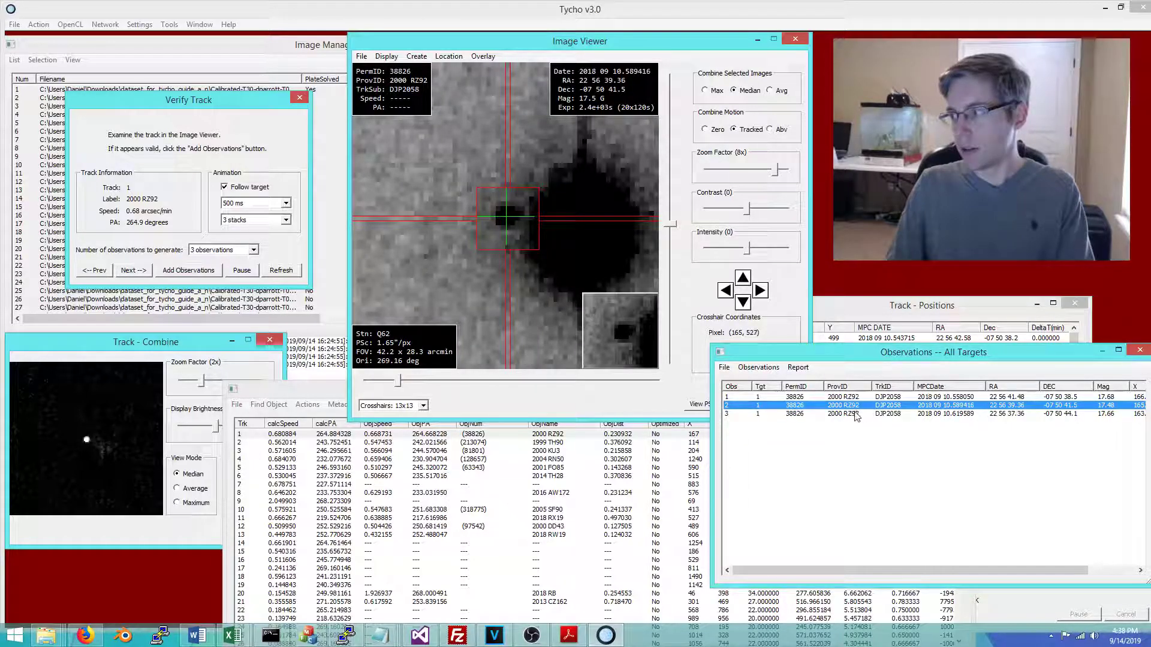
left_click(852, 415)
left_click(849, 398)
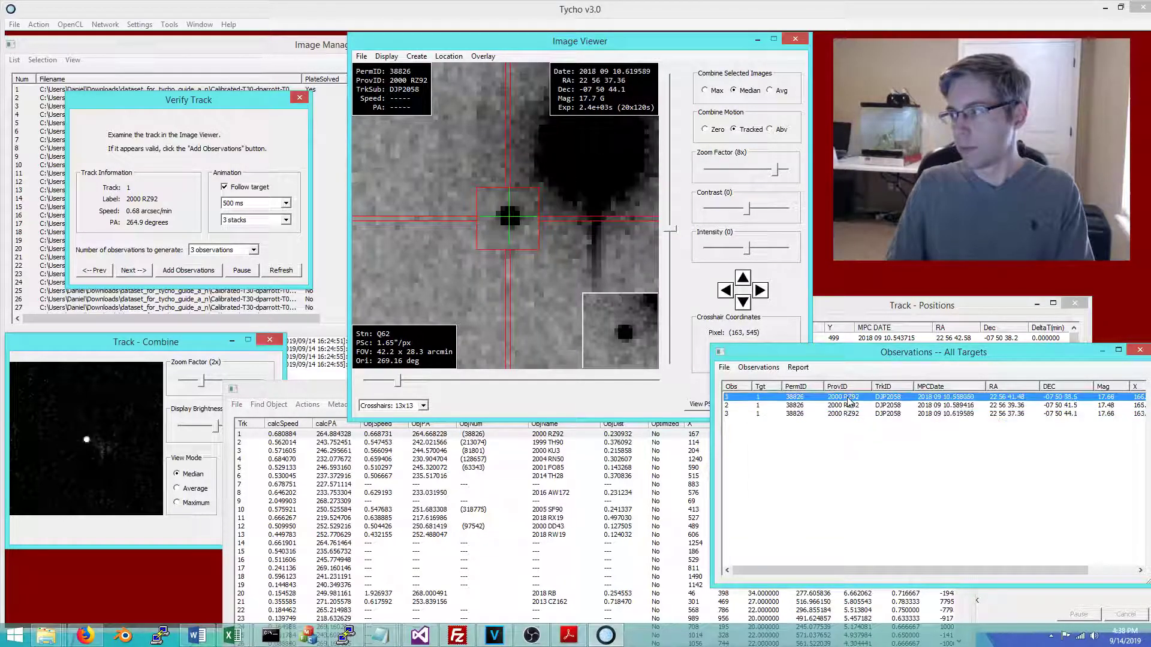
left_click(849, 401)
left_click(849, 400)
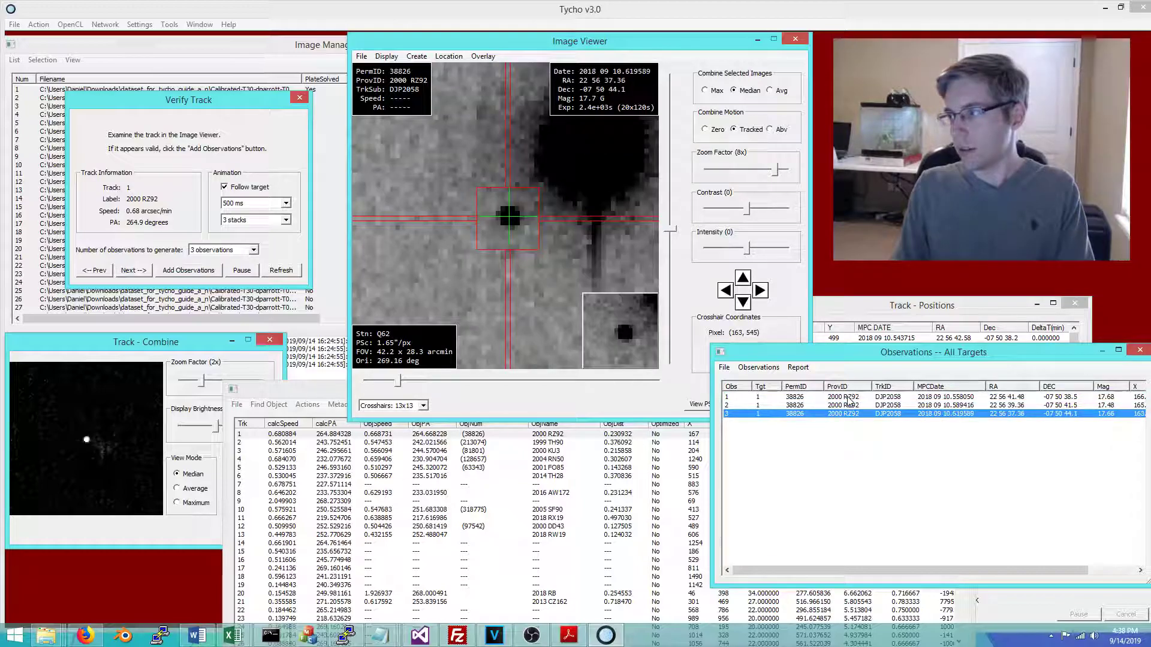
left_click(849, 403)
left_click(849, 400)
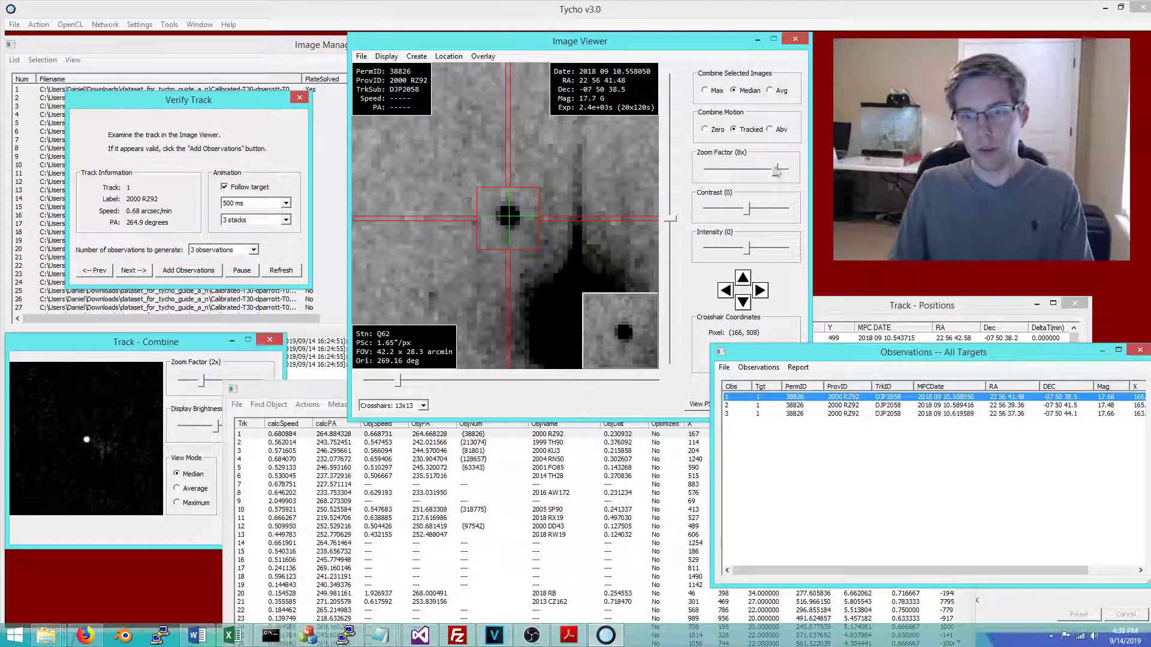
left_click_drag(776, 172, 764, 171)
- Select all three 2000 RZ92 observations and view them with the object's existing observations
left_click_drag(871, 436, 787, 400)
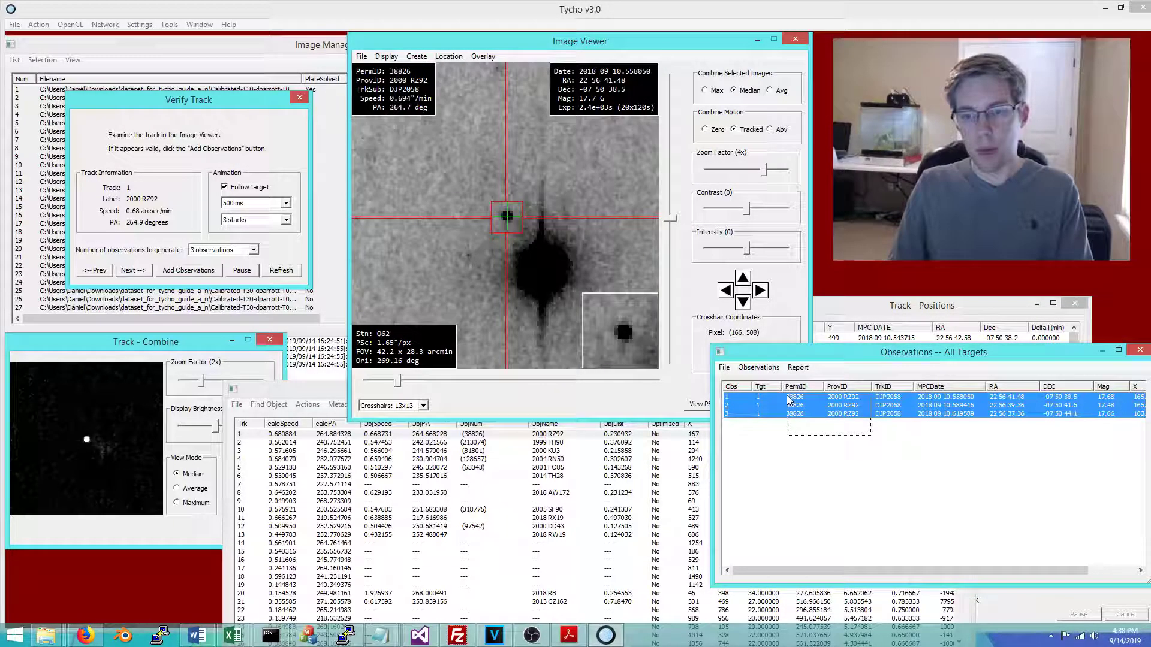
right_click(754, 411)
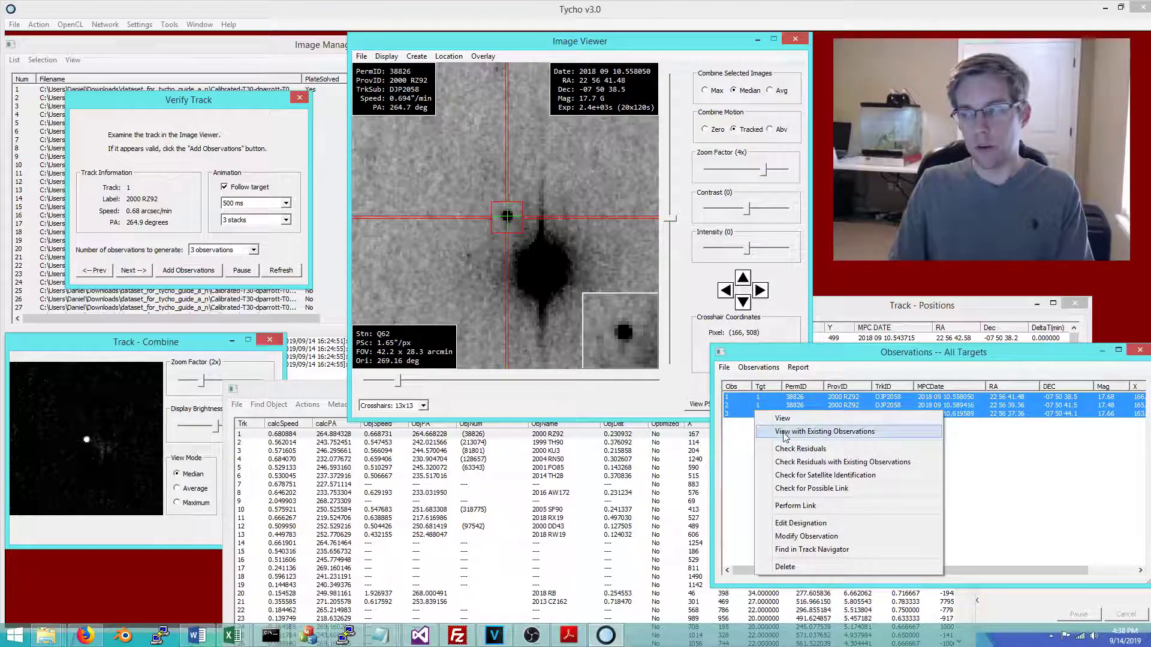
left_click(787, 359)
left_click_drag(798, 445, 736, 390)
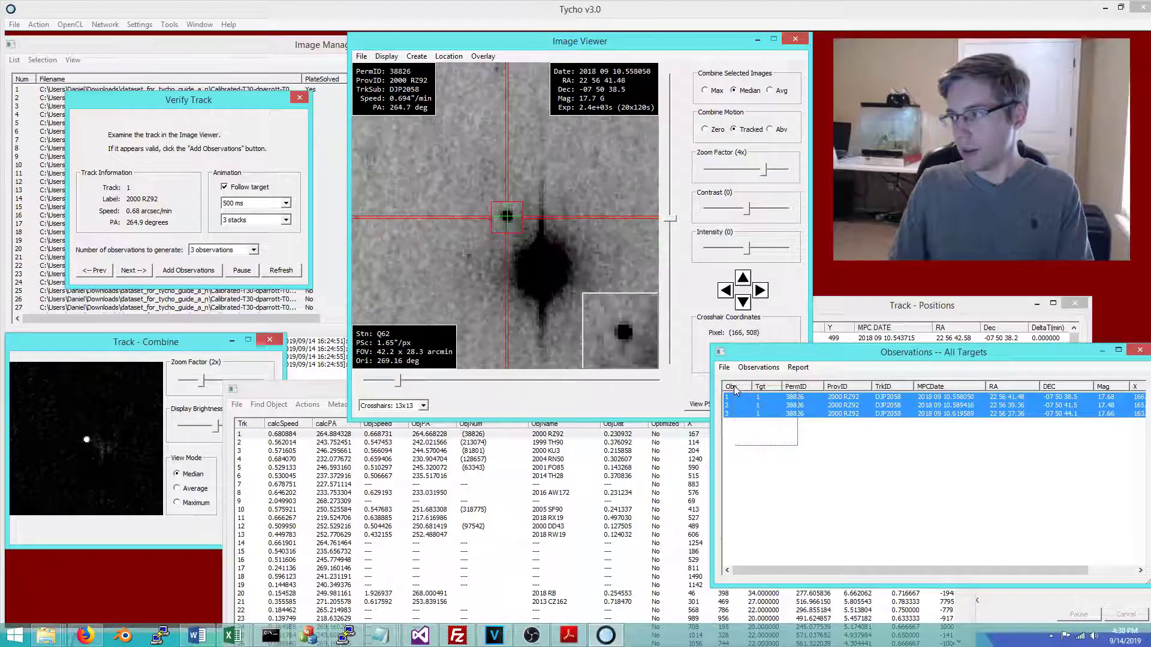
right_click(755, 413)
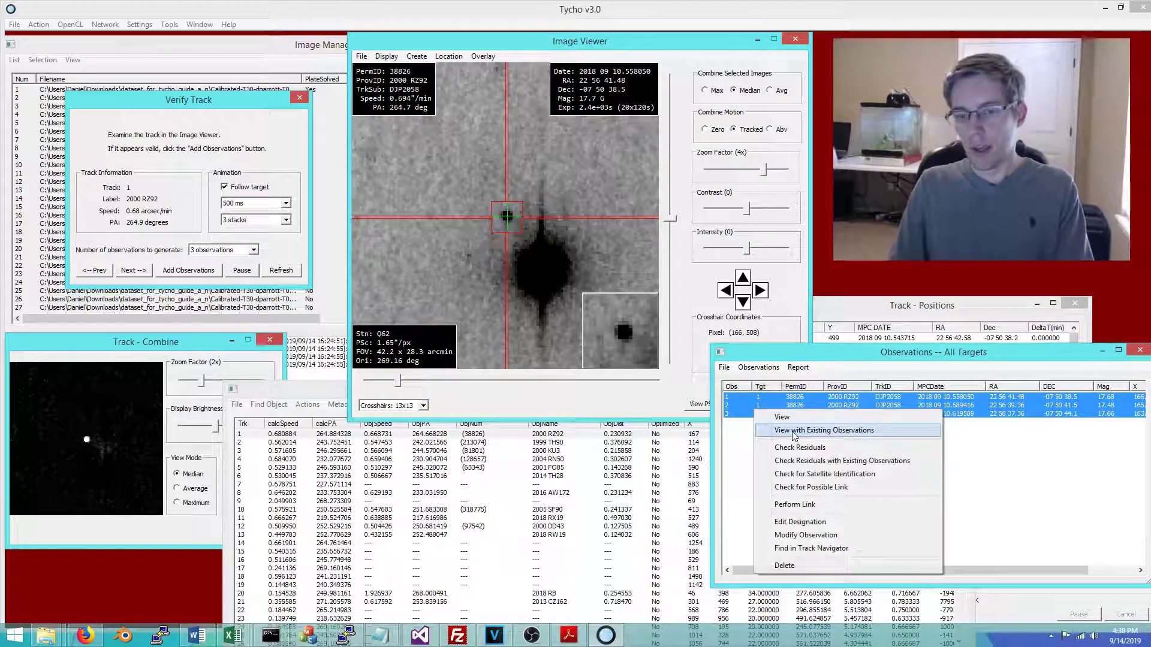
left_click(835, 432)
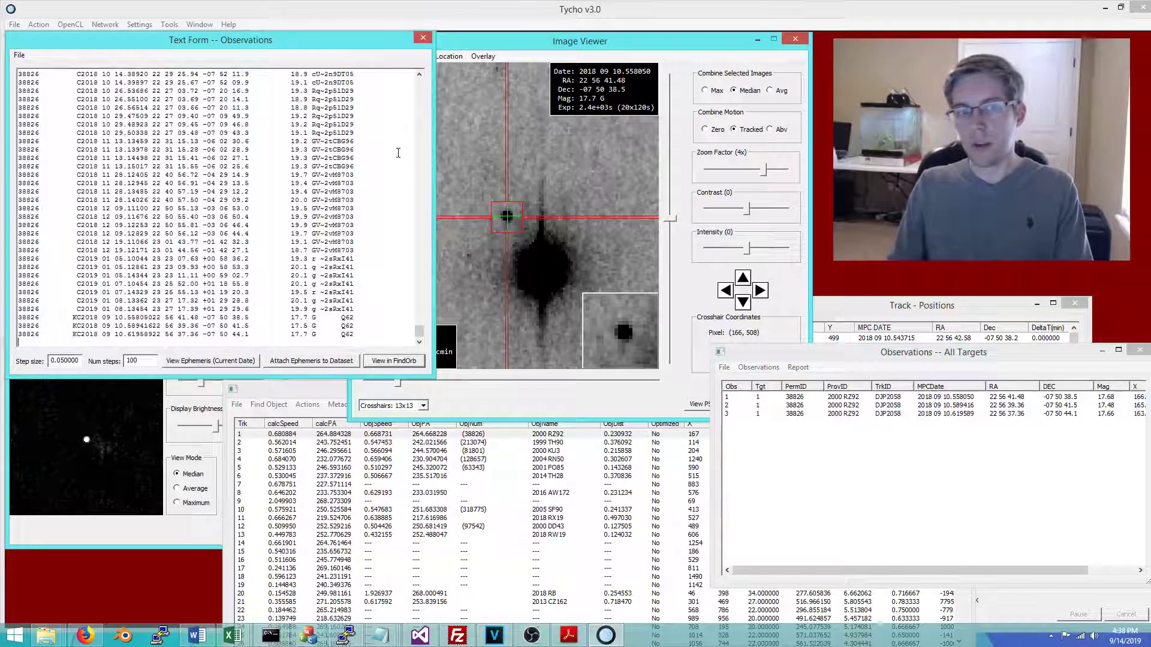
- Insert a blank line before the three new observations, and delete the six existing Q62 observations dated 2018 09 10
left_click(368, 310)
key("Return")
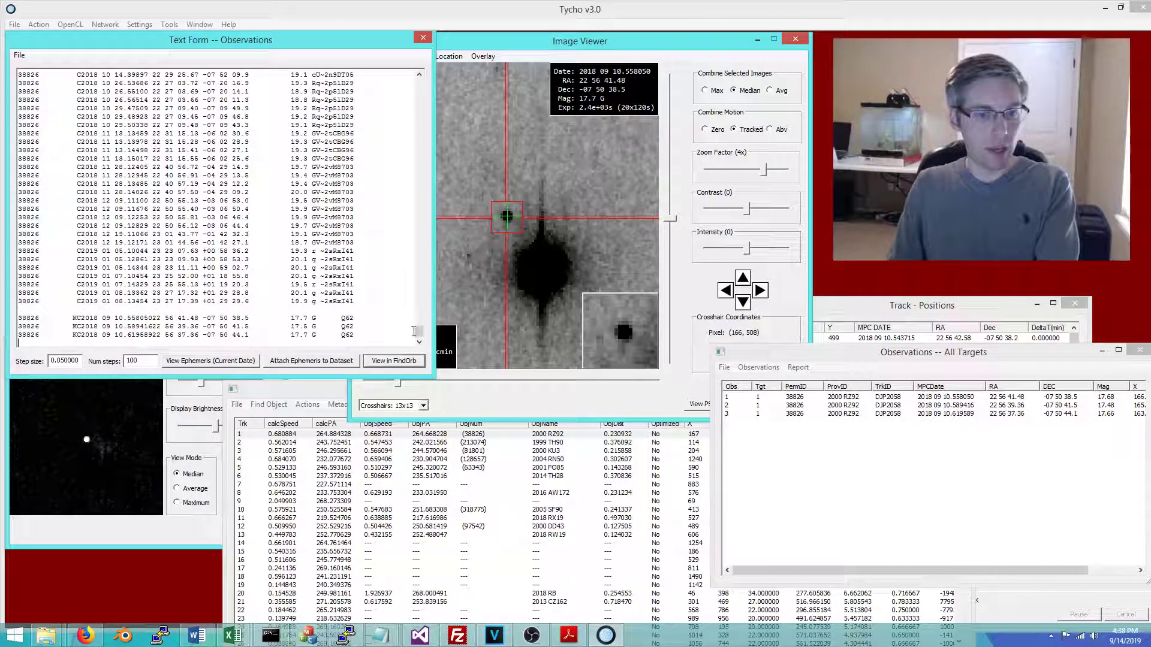
left_click_drag(420, 336, 419, 291)
scroll(349, 262, "down", 2)
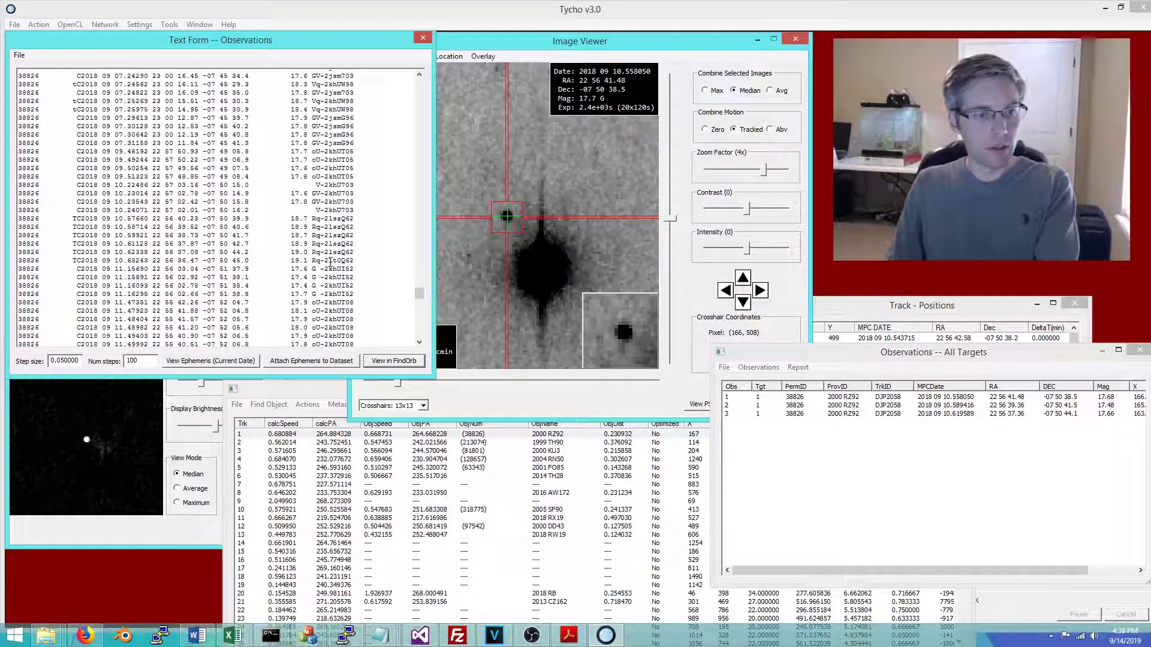
left_click_drag(359, 259, 23, 218)
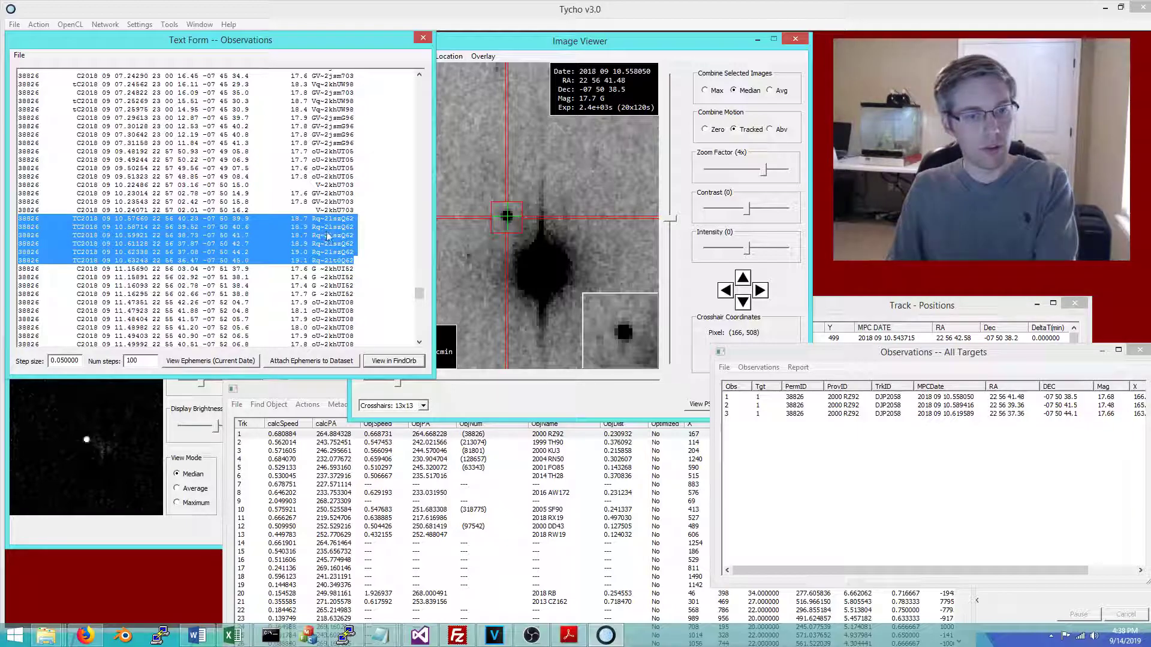
key("Delete")
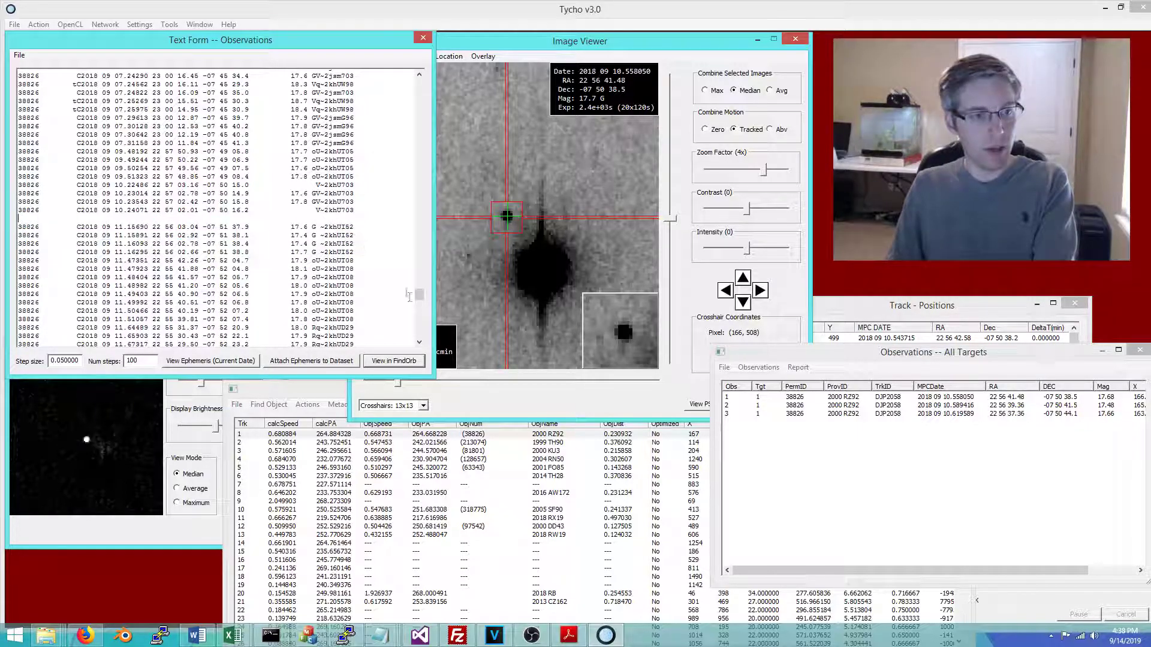
- Open the edited observation list in Find_Orb and select the three Q62 observations from 2018 September 10 to check their residuals
left_click_drag(421, 297, 421, 344)
left_click(370, 336)
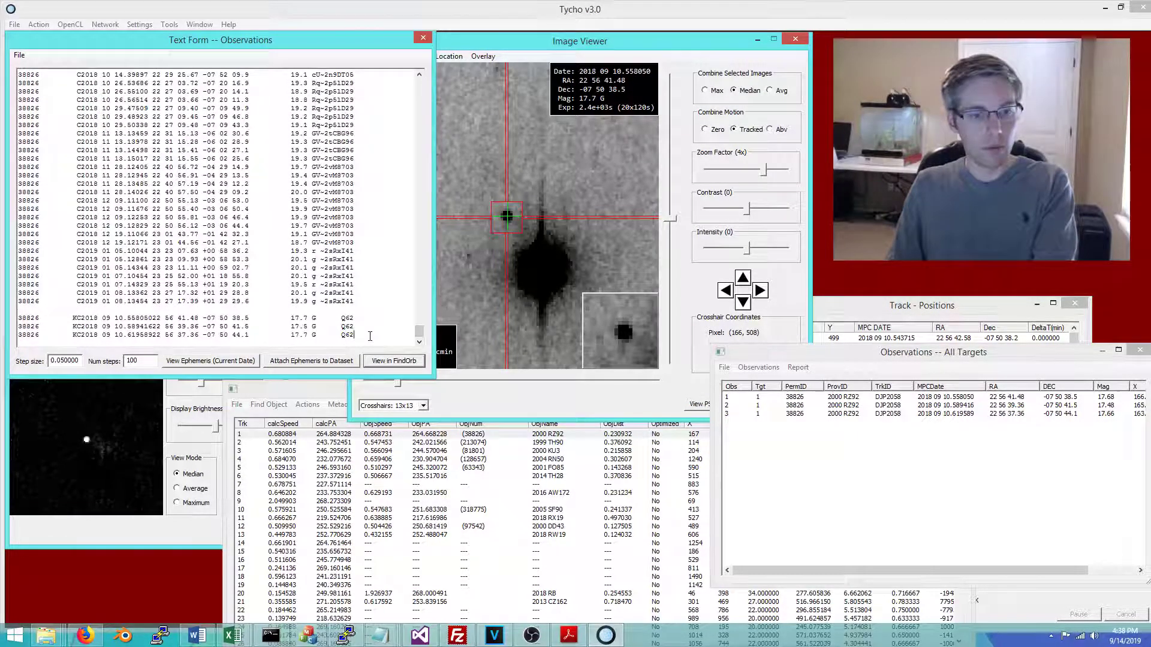
left_click(394, 360)
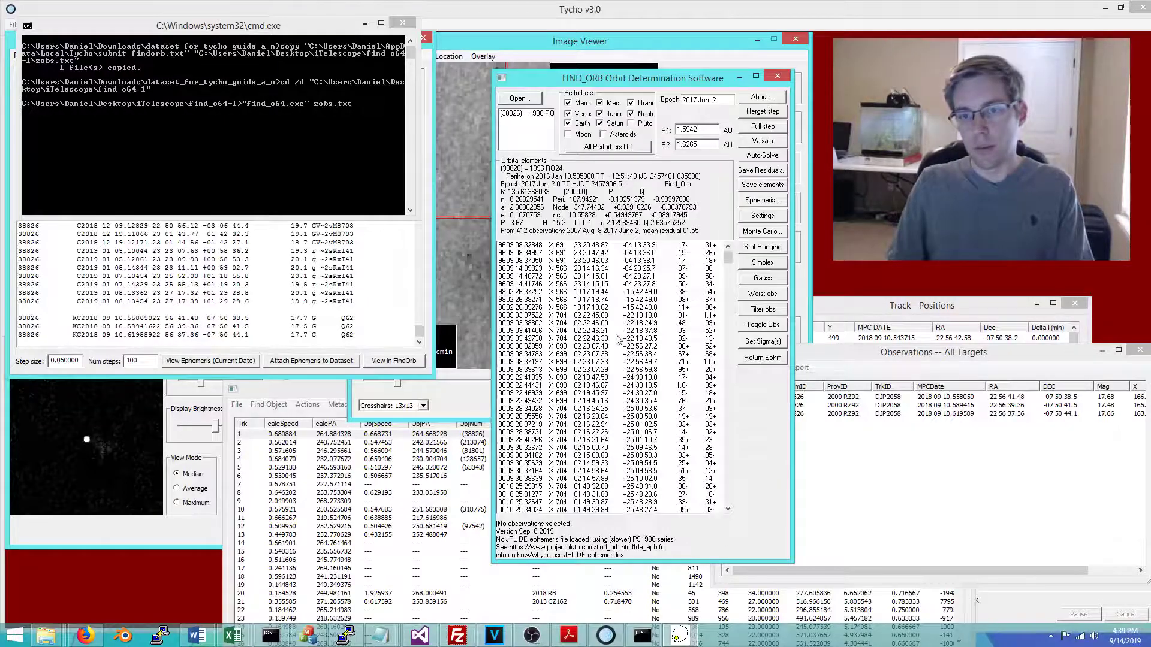
left_click_drag(732, 264, 735, 462)
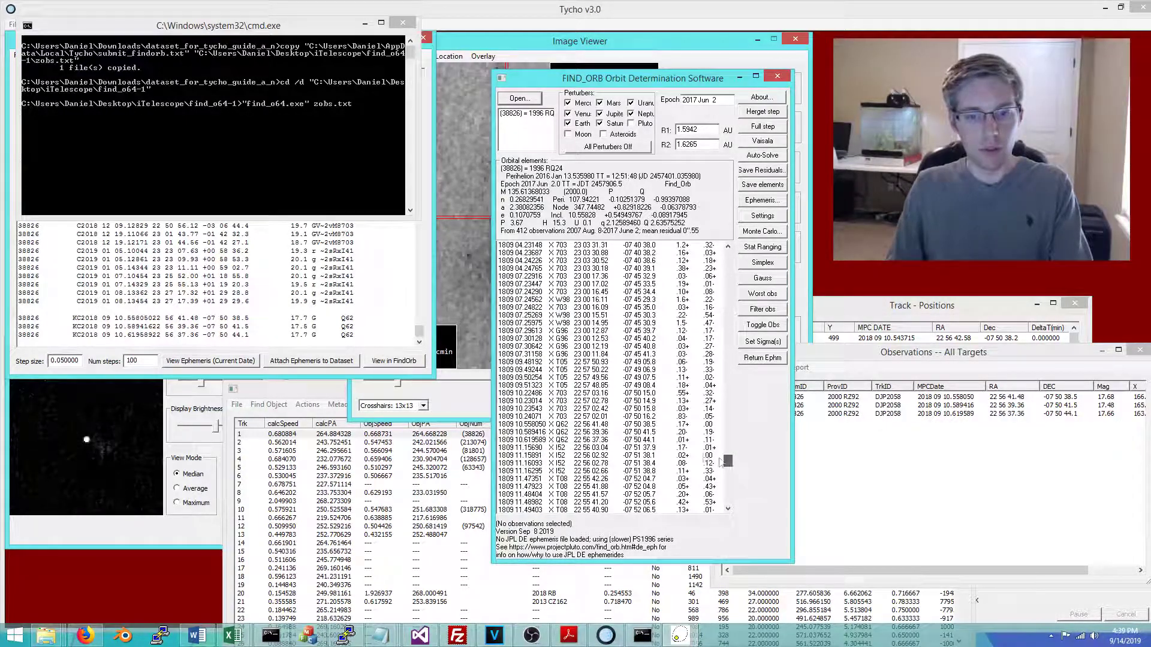
left_click_drag(620, 426, 672, 442)
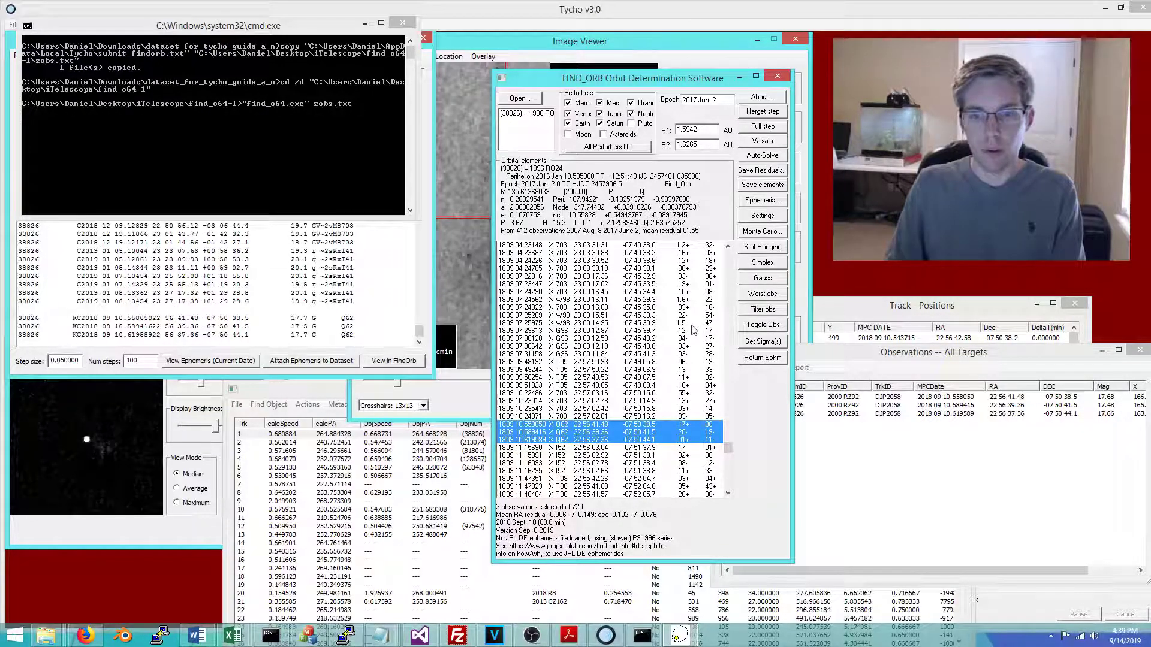
- Filter the observations in Find_Orb, recheck the residuals of the three Q62 observations, and close Find_Orb and the observation text
left_click(756, 310)
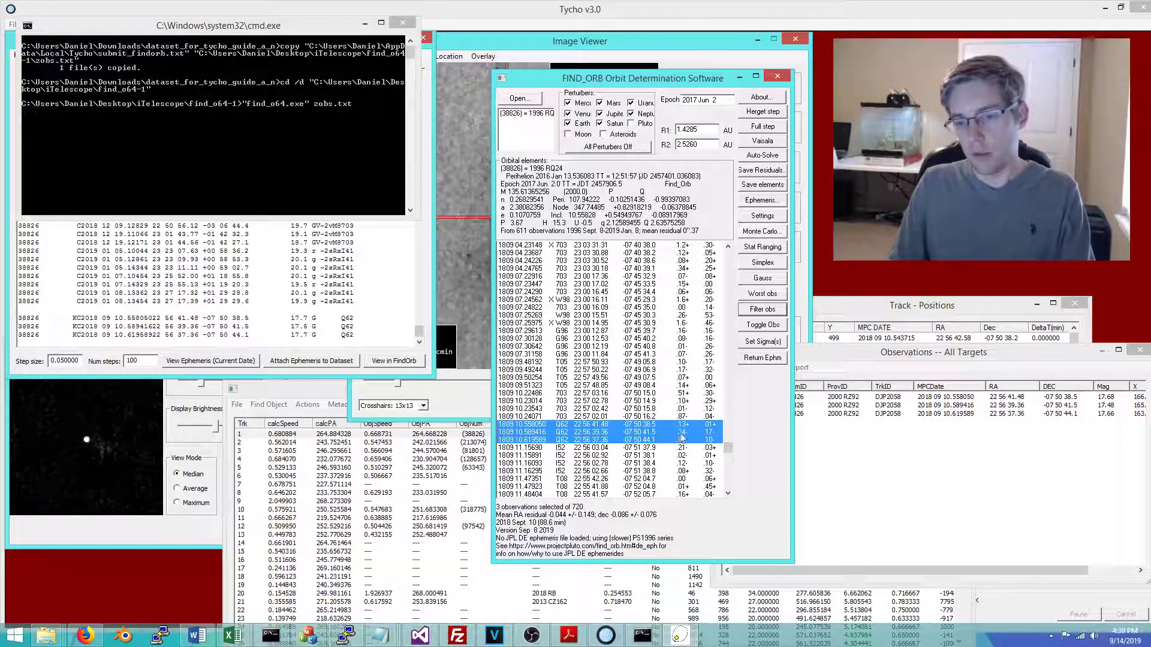
left_click(683, 433)
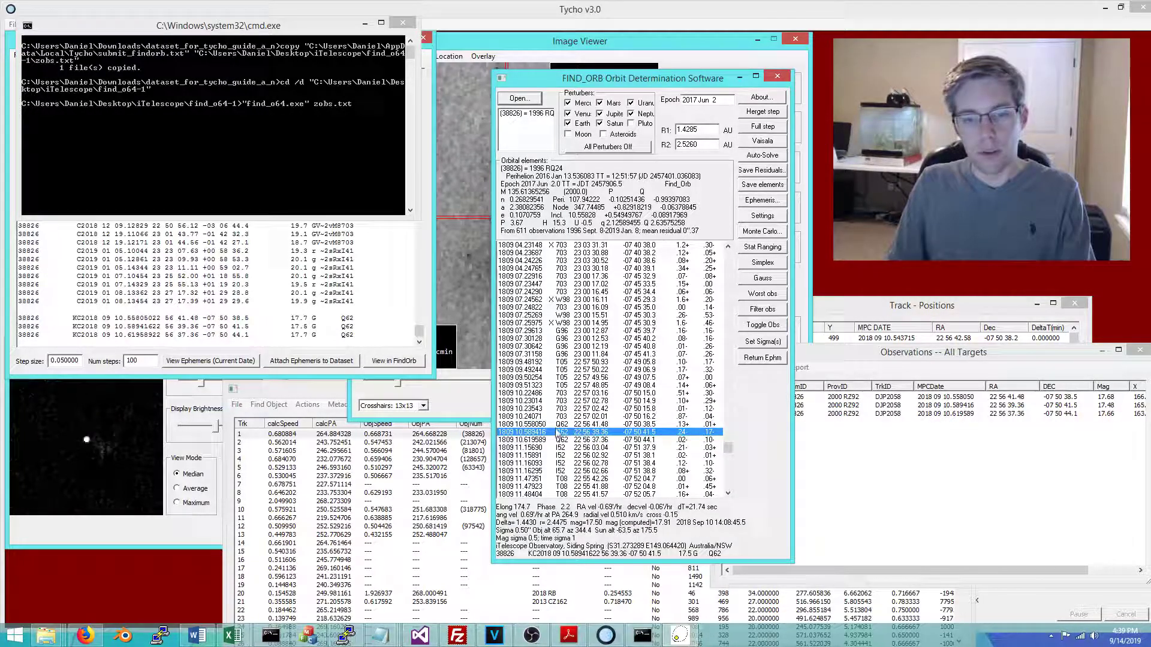
left_click_drag(558, 425, 557, 440)
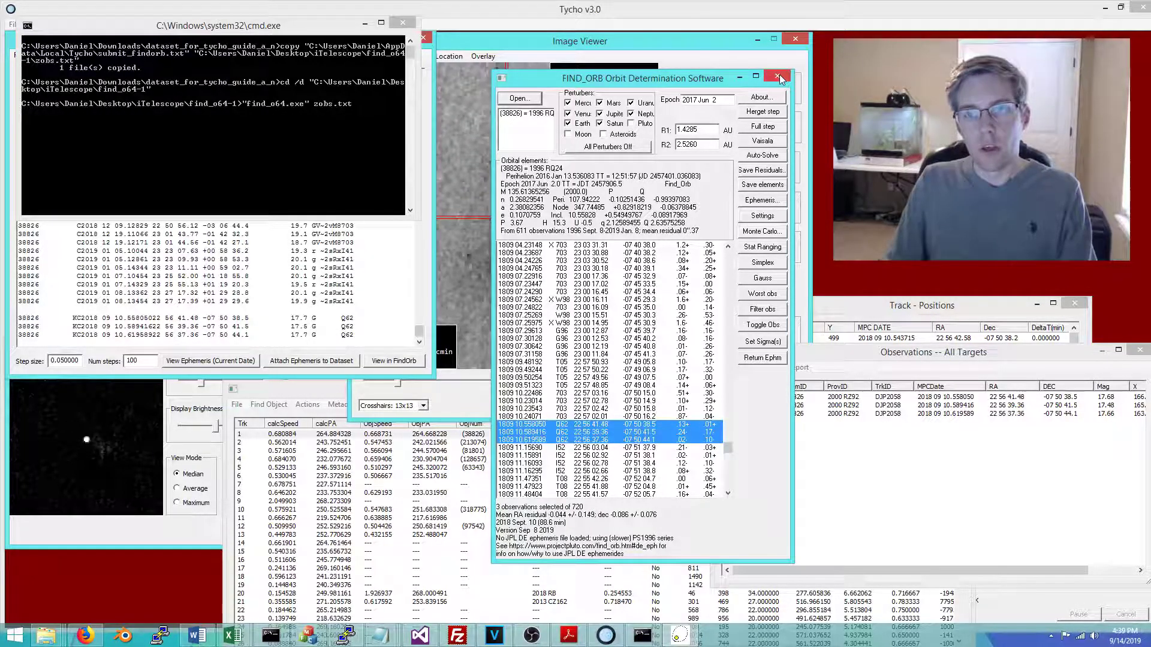
left_click(779, 77)
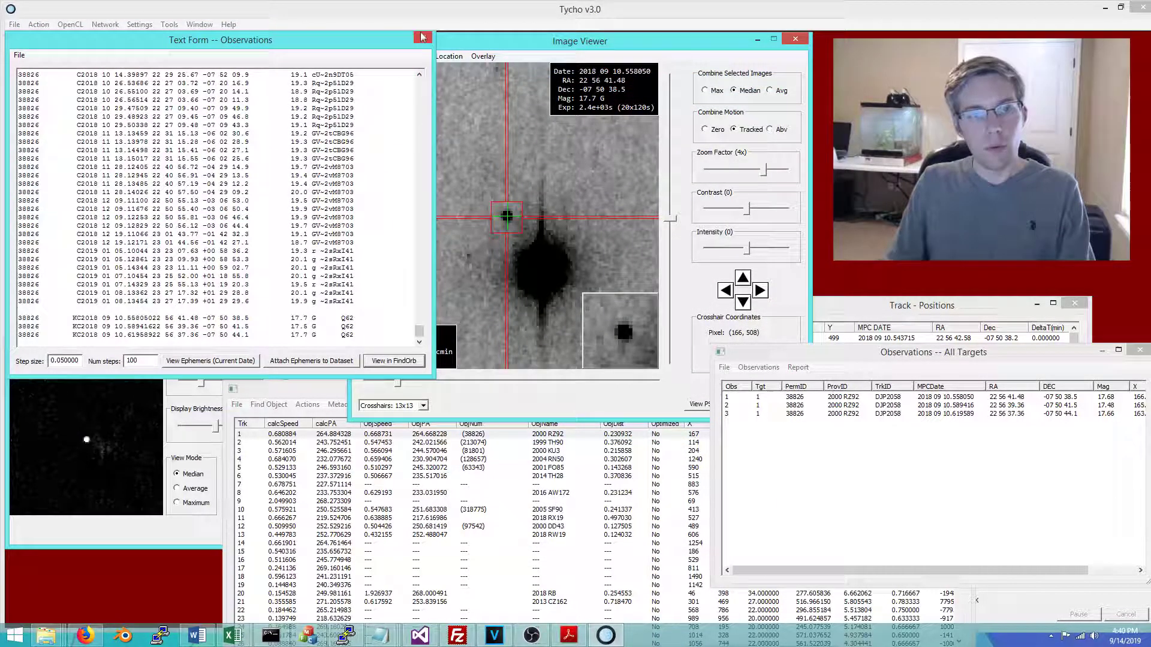
left_click(422, 37)
left_click_drag(775, 360, 762, 384)
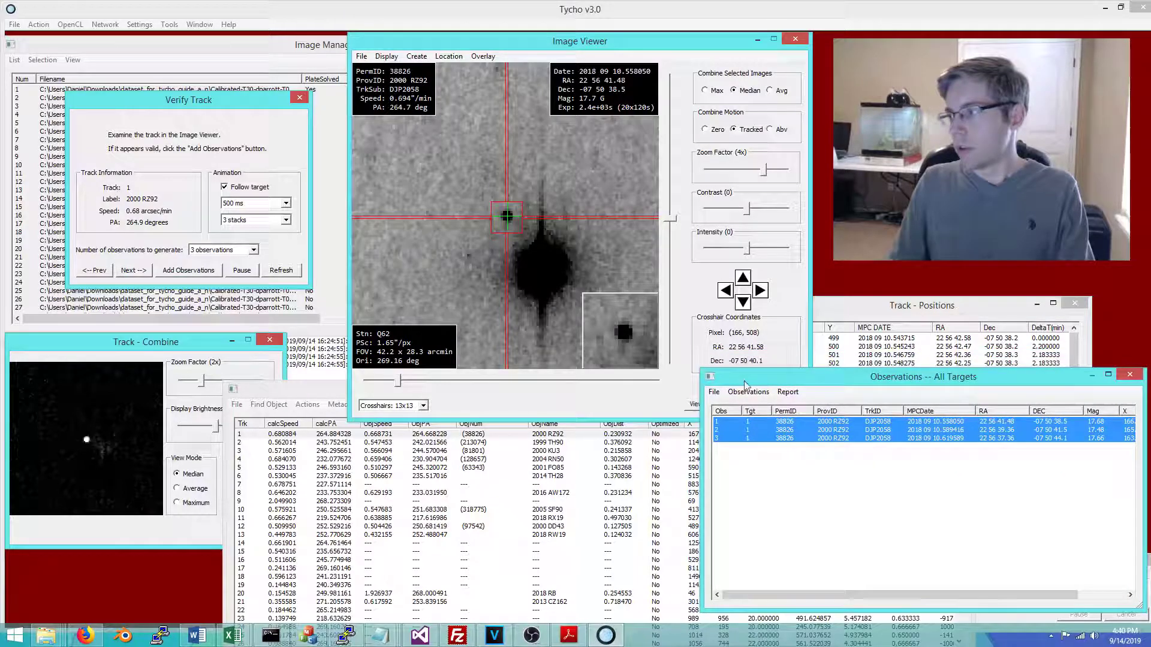
- Select unidentified track 7 among the detected tracks and start verifying it
left_click(309, 404)
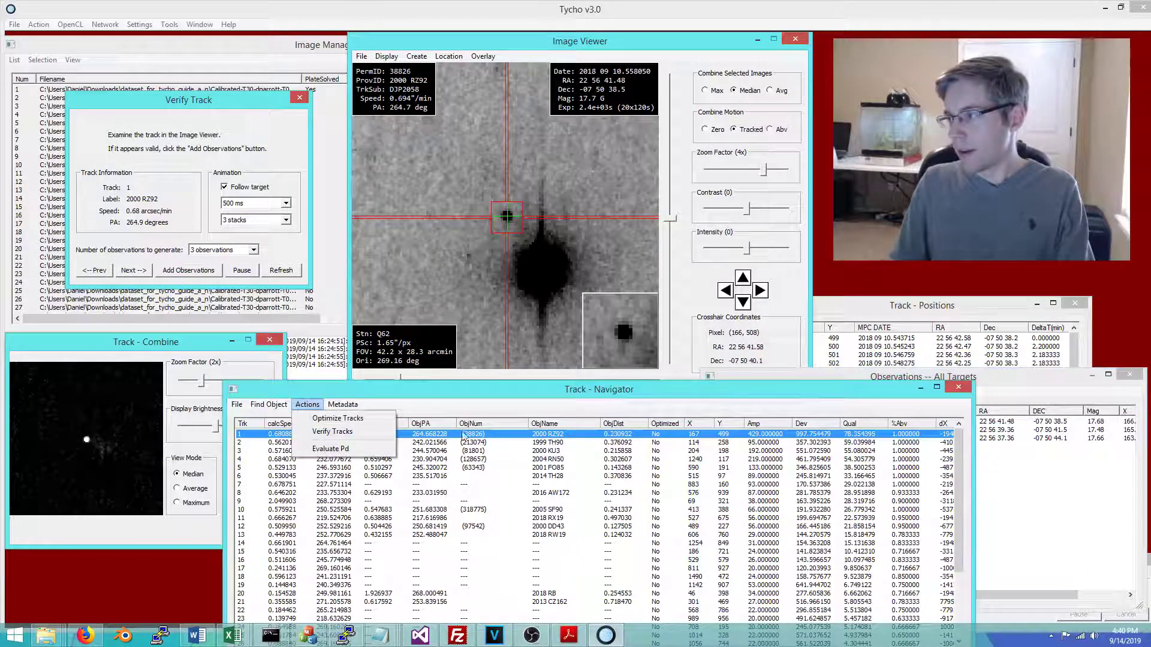
left_click(545, 451)
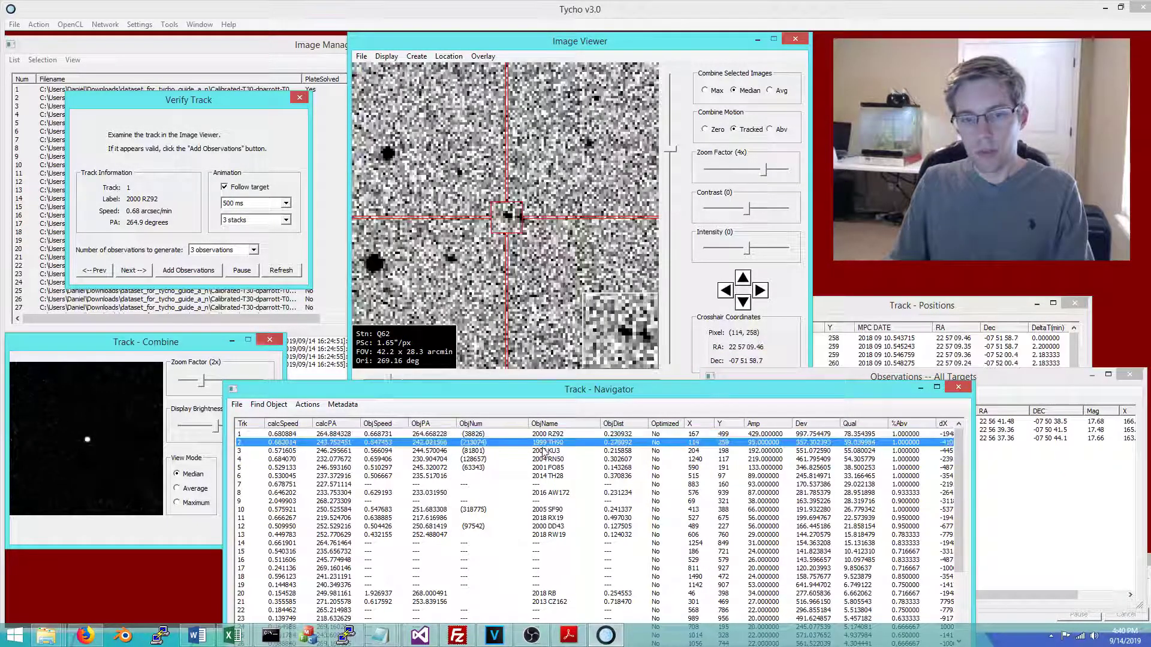
left_click(522, 484)
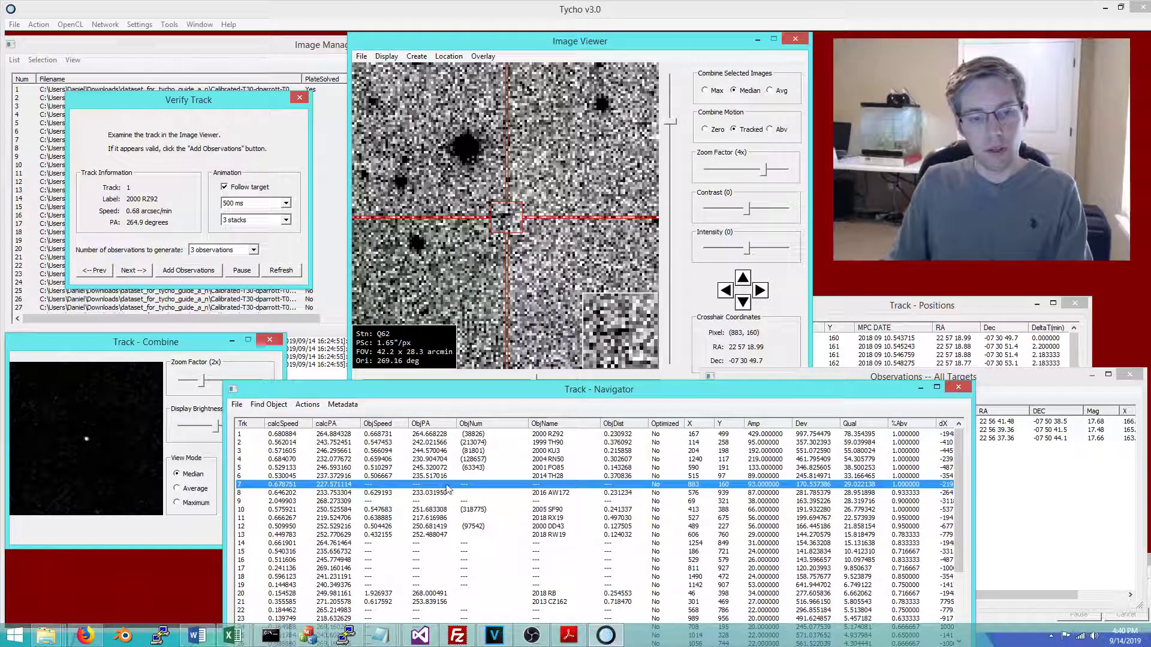
right_click(462, 487)
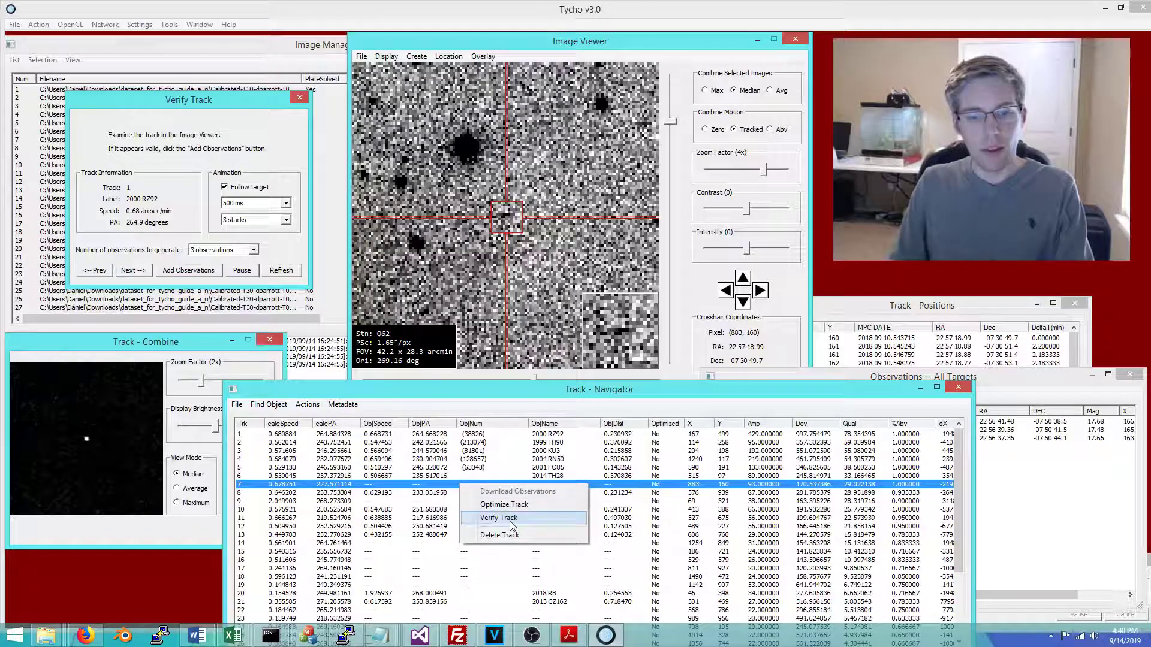
left_click(512, 520)
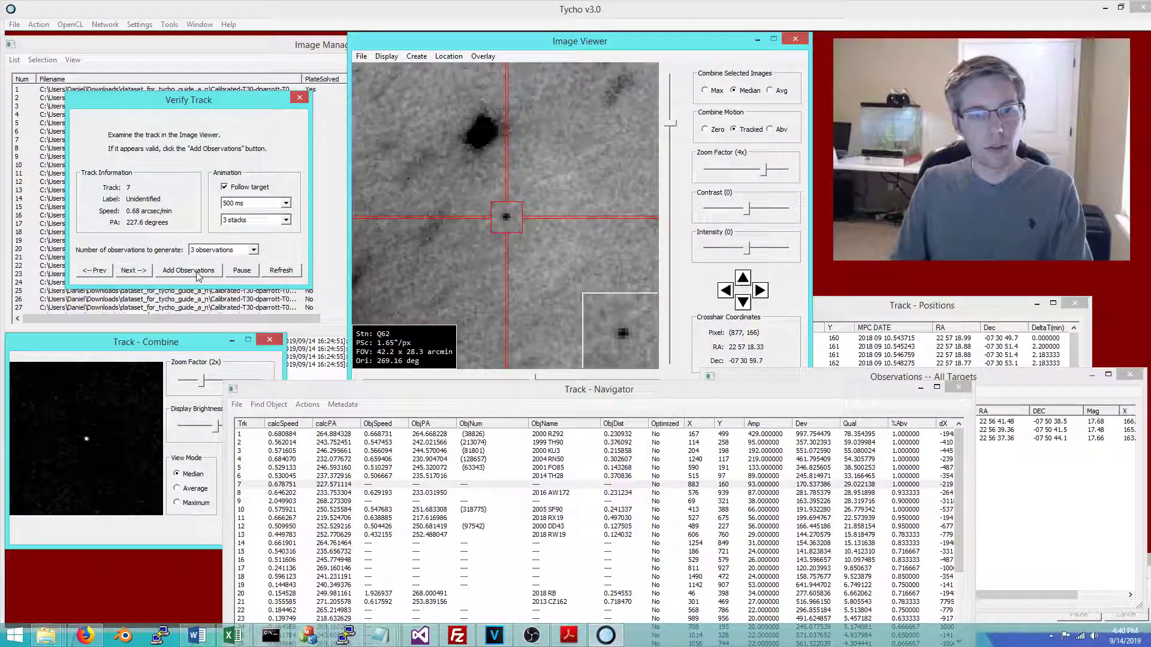
- Add three observations for track 7 with blank permanent and provisional IDs, accepting tracklet ID DJP2059
left_click(189, 270)
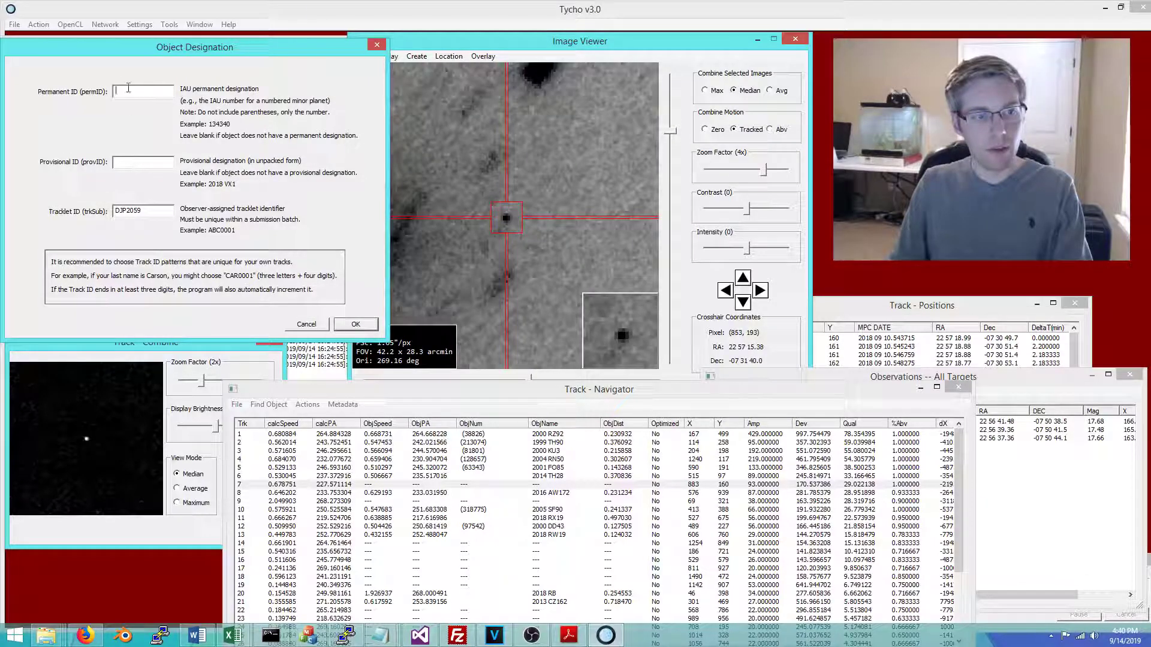
double_click(150, 211)
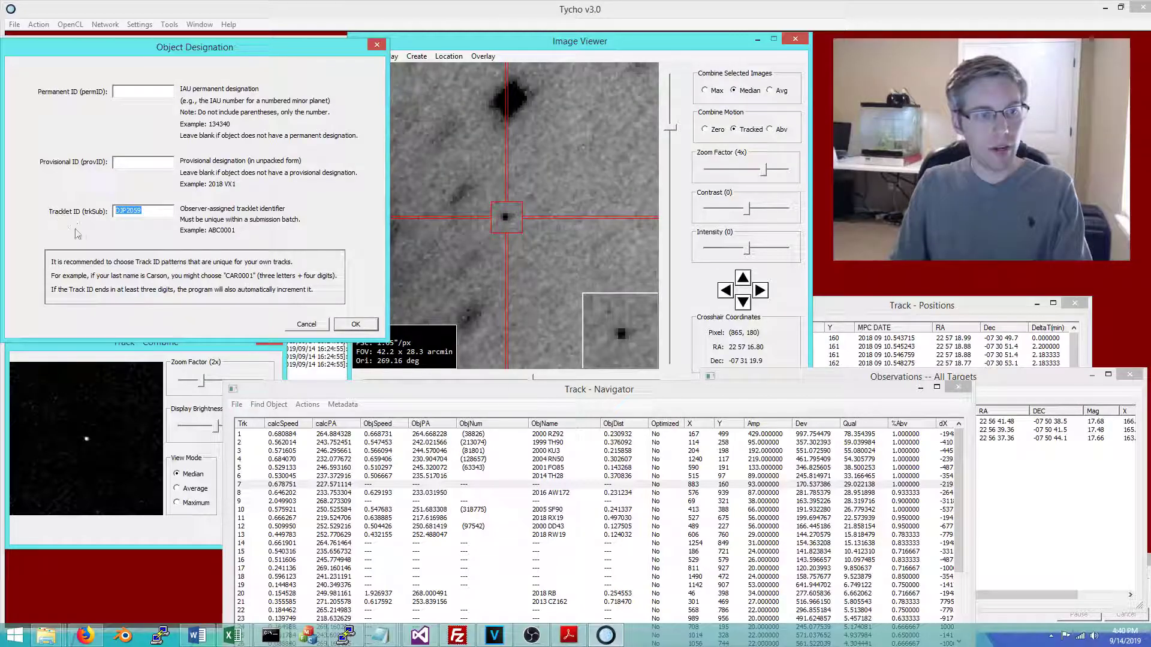
left_click(355, 325)
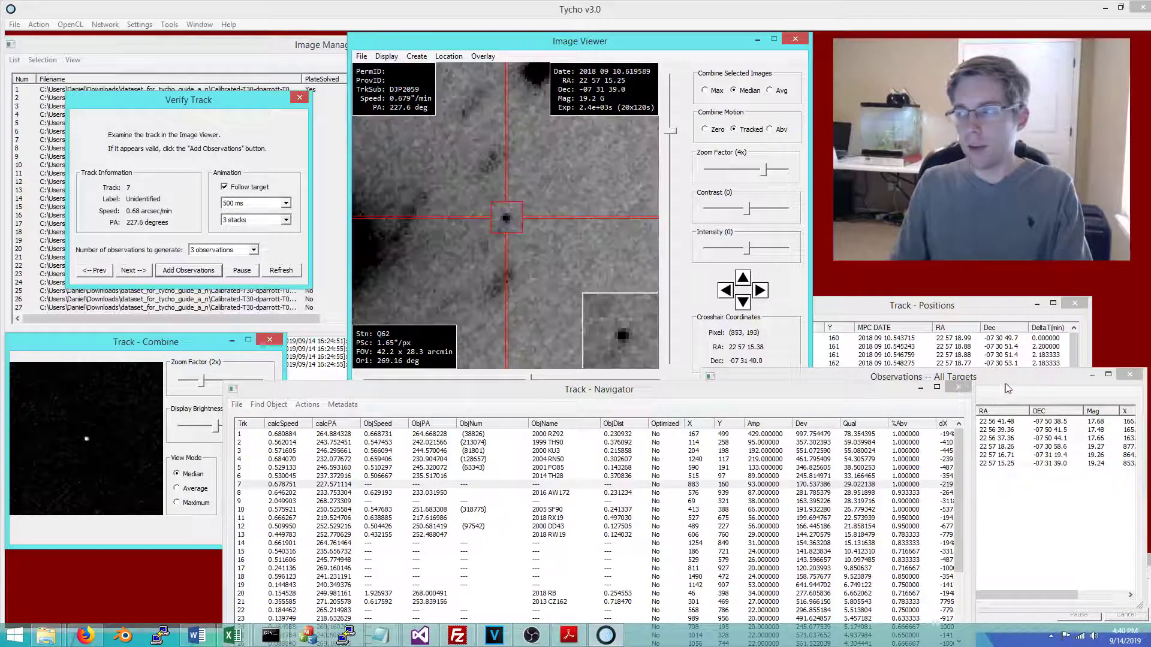
- Inspect the three new DJP2059 observations one by one to check their centring on the object
left_click_drag(895, 479, 845, 437)
left_click(773, 422)
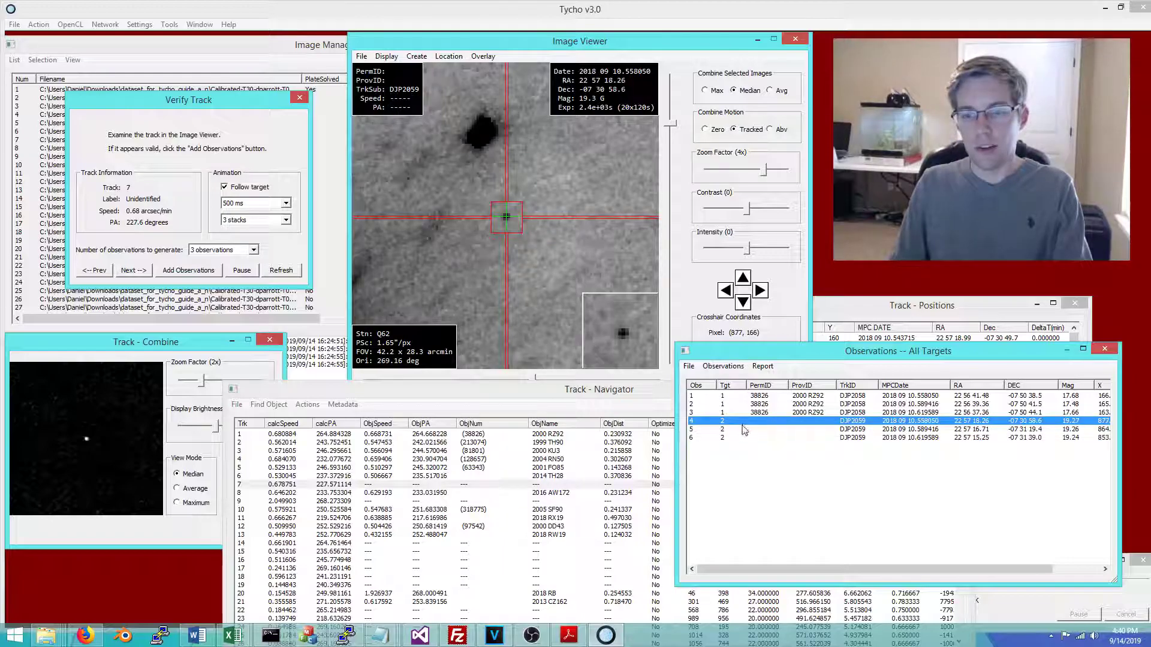
left_click(743, 429)
left_click(733, 438)
left_click(760, 422)
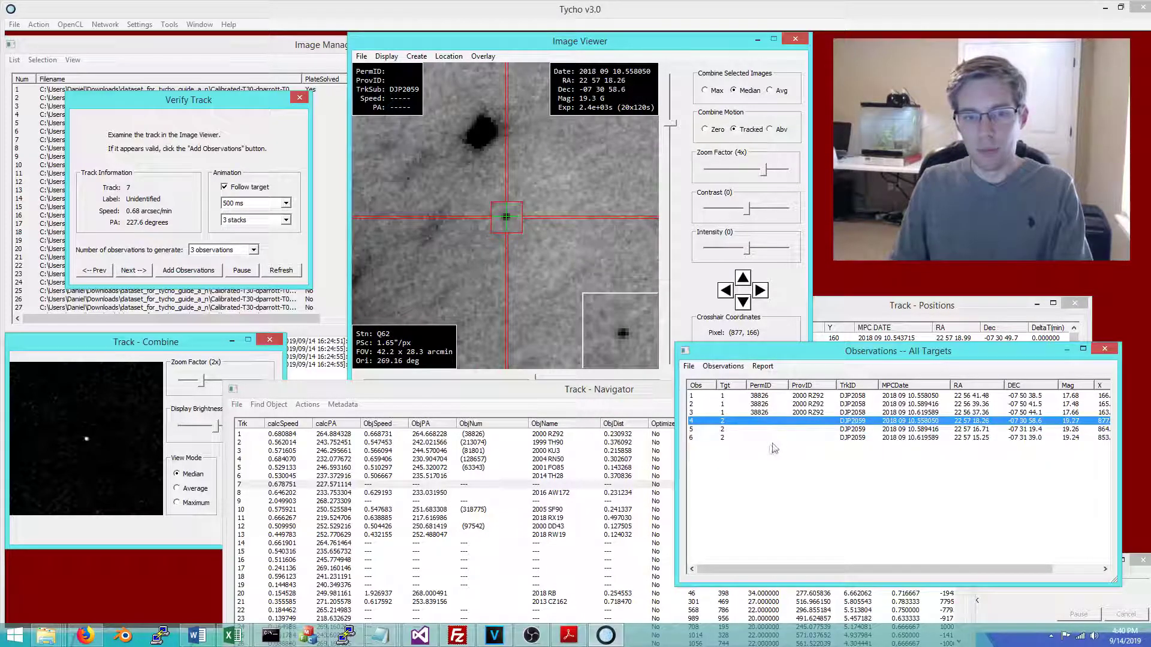
left_click(845, 430)
left_click(836, 438)
- View the three DJP2059 observations with existing observations and copy all of the resulting text
left_click_drag(864, 462, 822, 422)
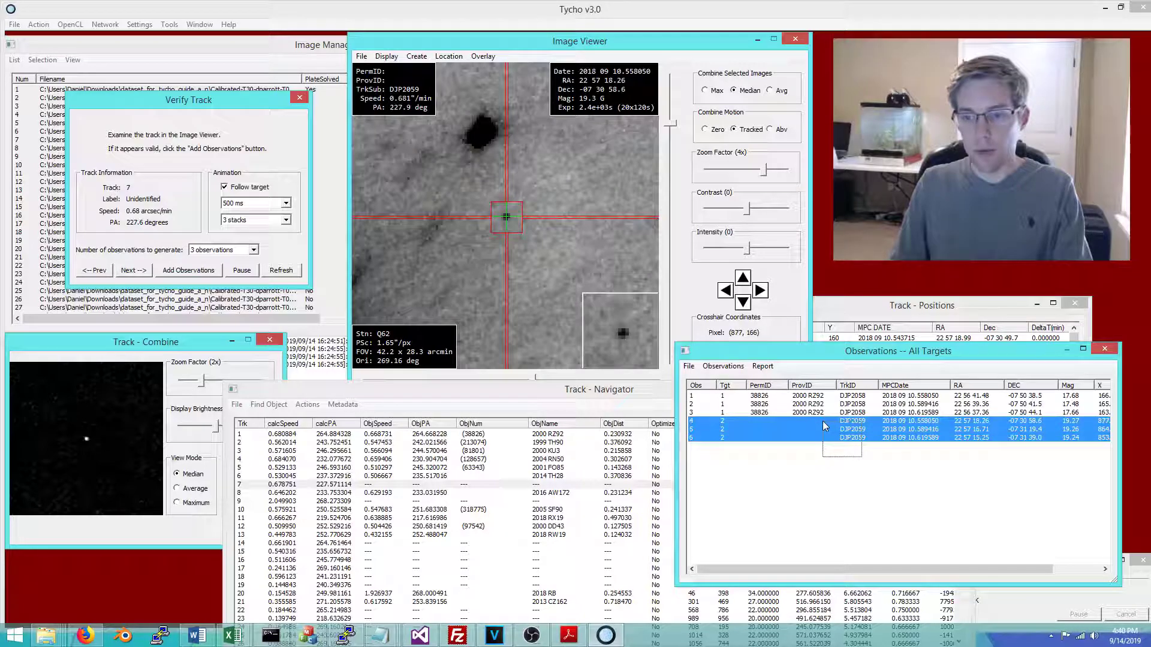
right_click(804, 436)
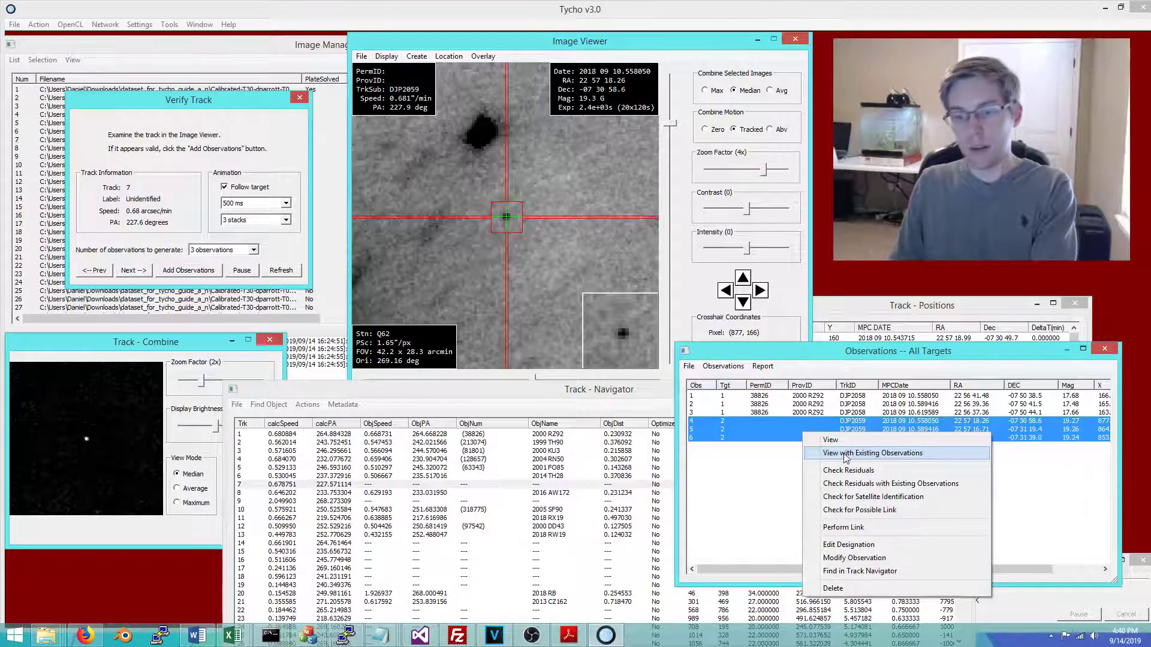
left_click(855, 454)
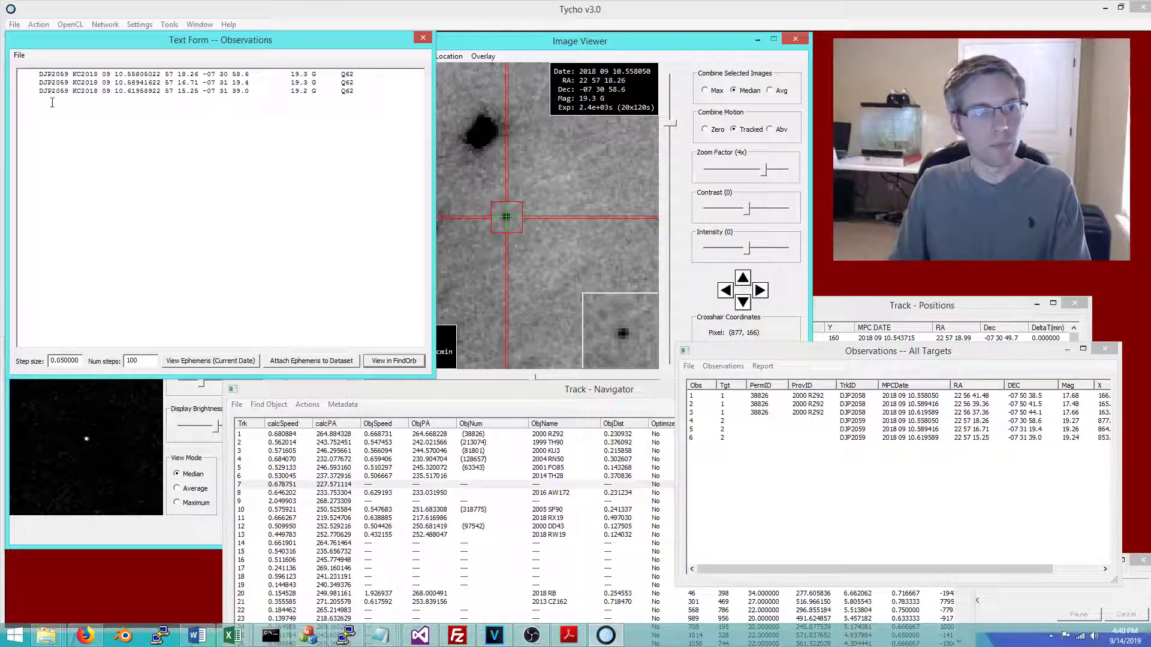
key("ctrl+a")
key("ctrl+c")
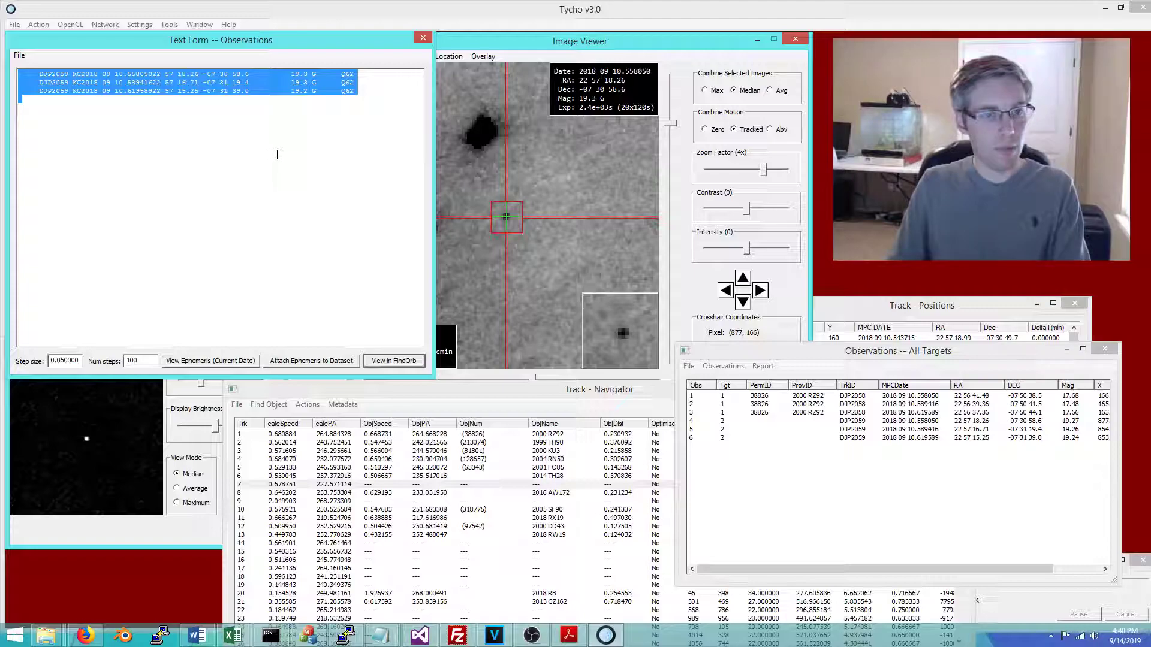
- Switch to the browser and open the MPChecker service on the Minor Planet Center site
key("alt+Tab")
mouse_move(138, 140)
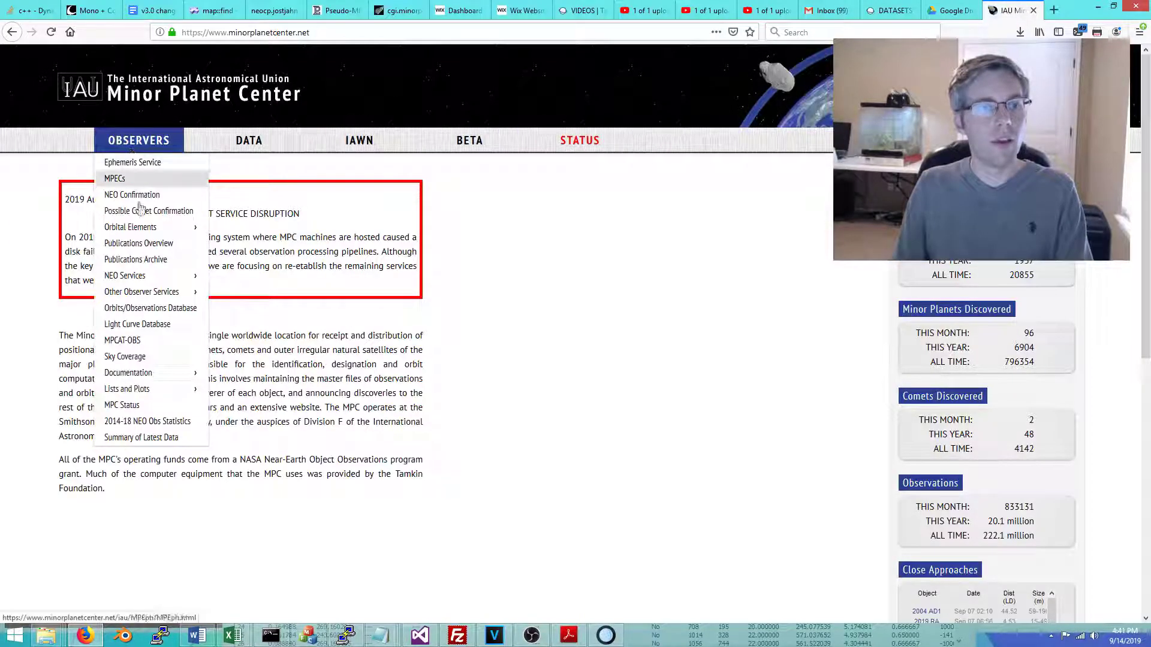
mouse_move(160, 286)
mouse_move(201, 293)
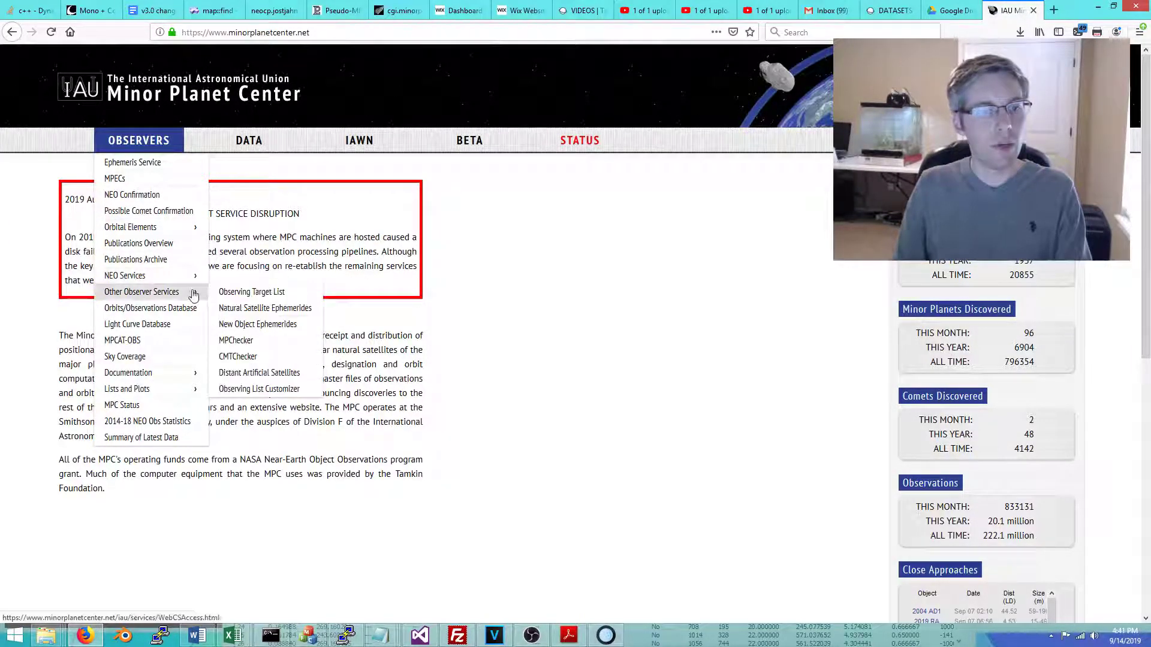
left_click(237, 340)
- Paste the three DJP2059 observations into MPChecker and search for known minor planets around them within 5 arc-minutes, limiting magnitude 24.0
left_click(552, 439)
left_click(537, 482)
key("ctrl+v")
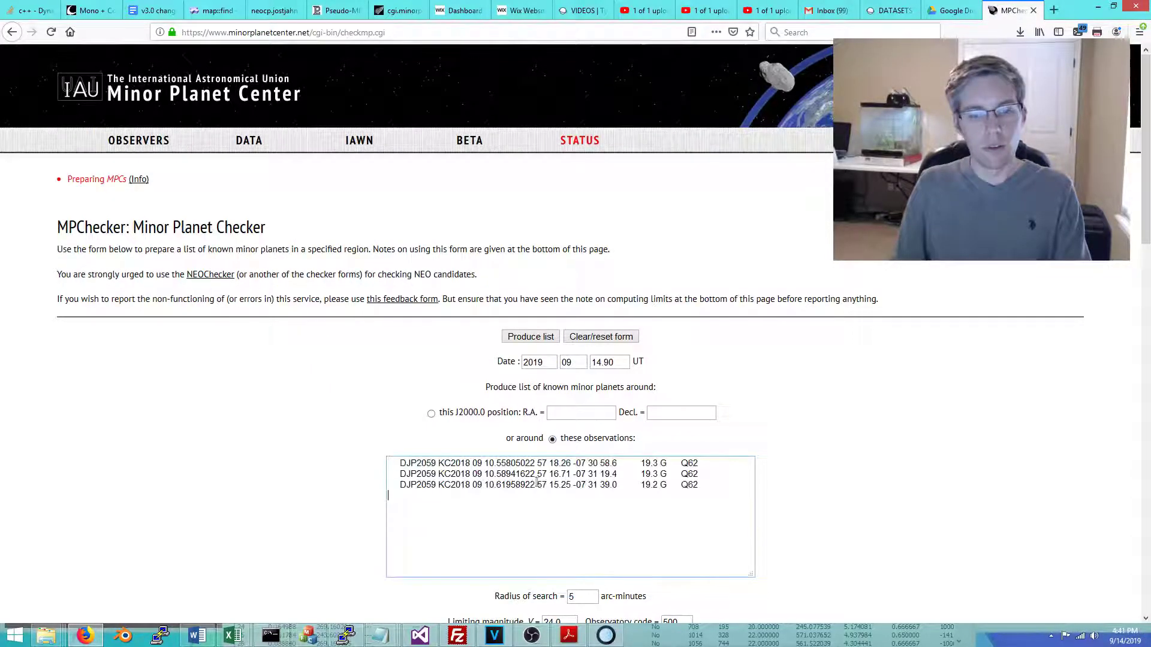
scroll(574, 491, "down", 2)
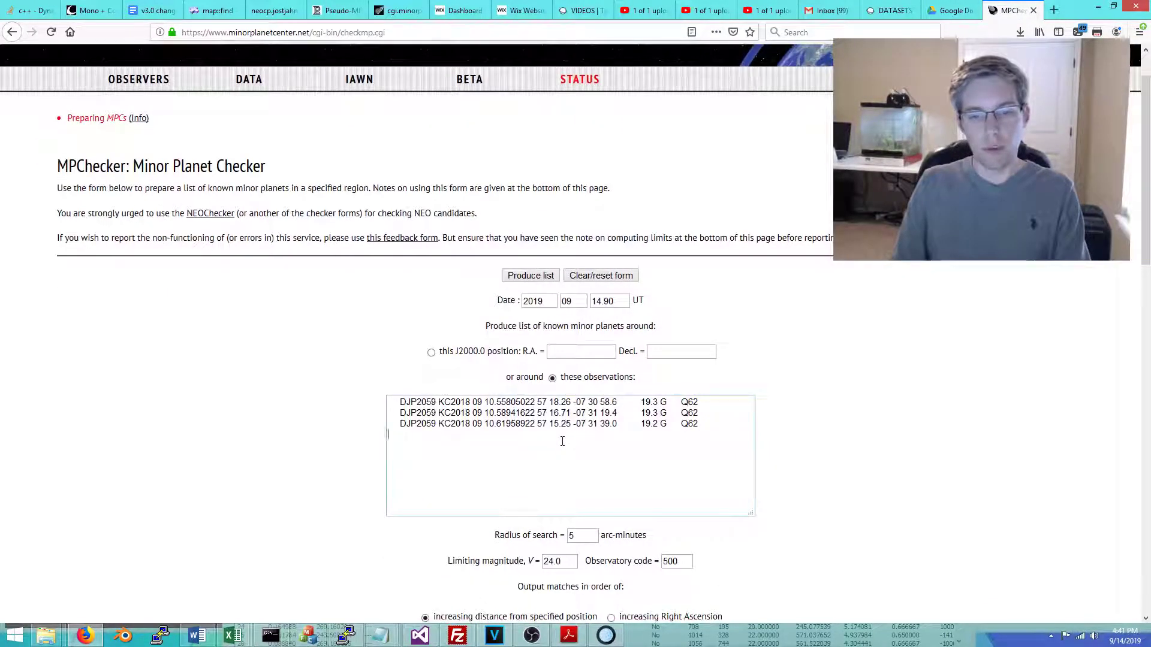
left_click(527, 278)
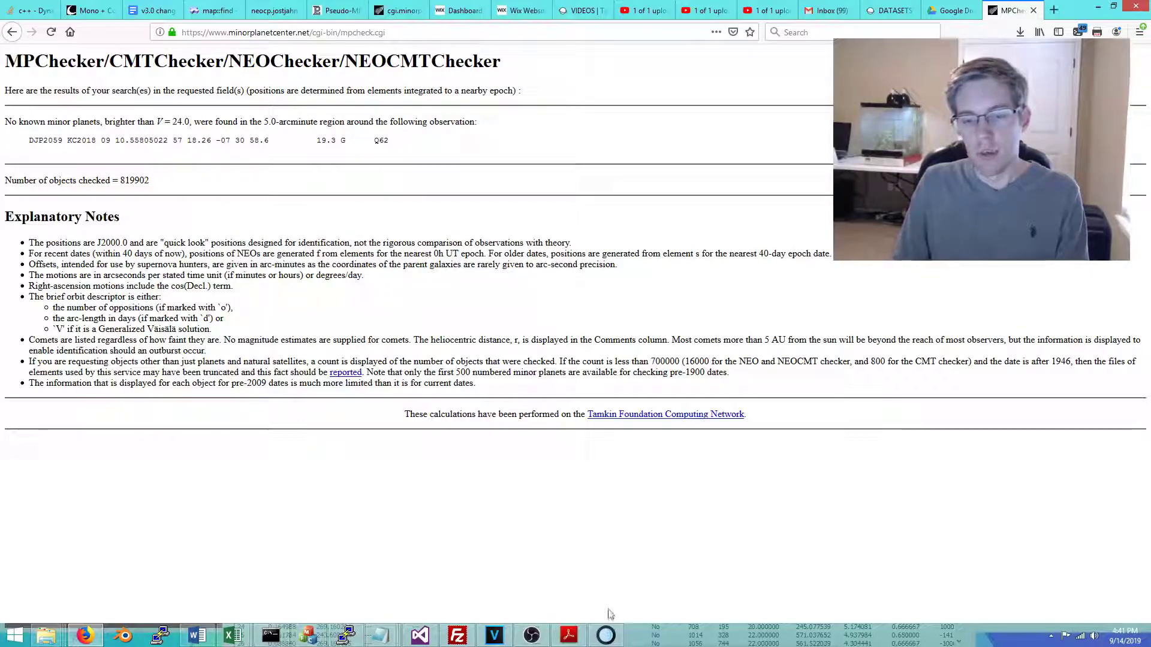
- Switch back to Tycho, close the observation text, and rearrange the track navigator and observations list, leaving no observations selected
left_click(606, 637)
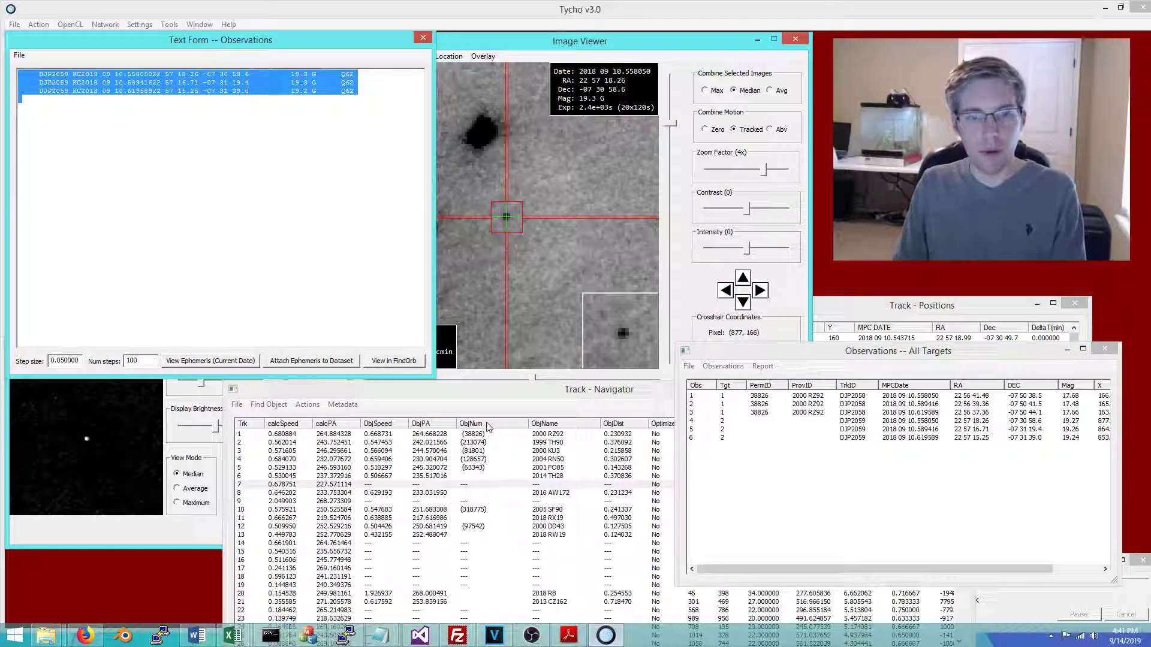
left_click_drag(556, 388, 483, 404)
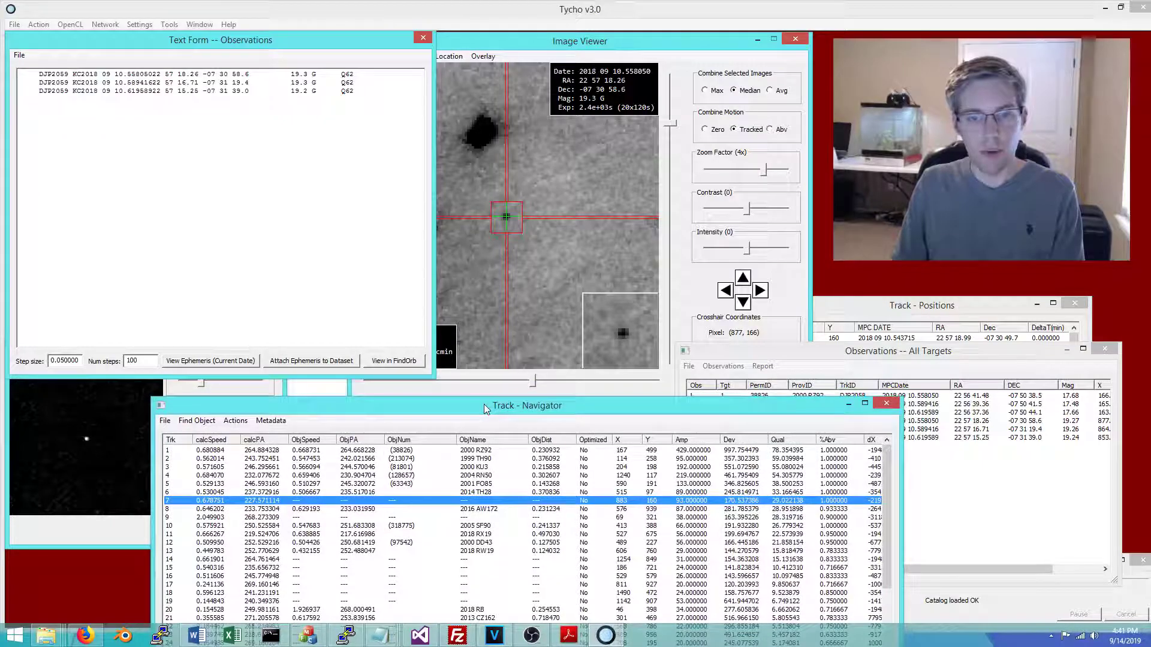
left_click(423, 39)
left_click(423, 40)
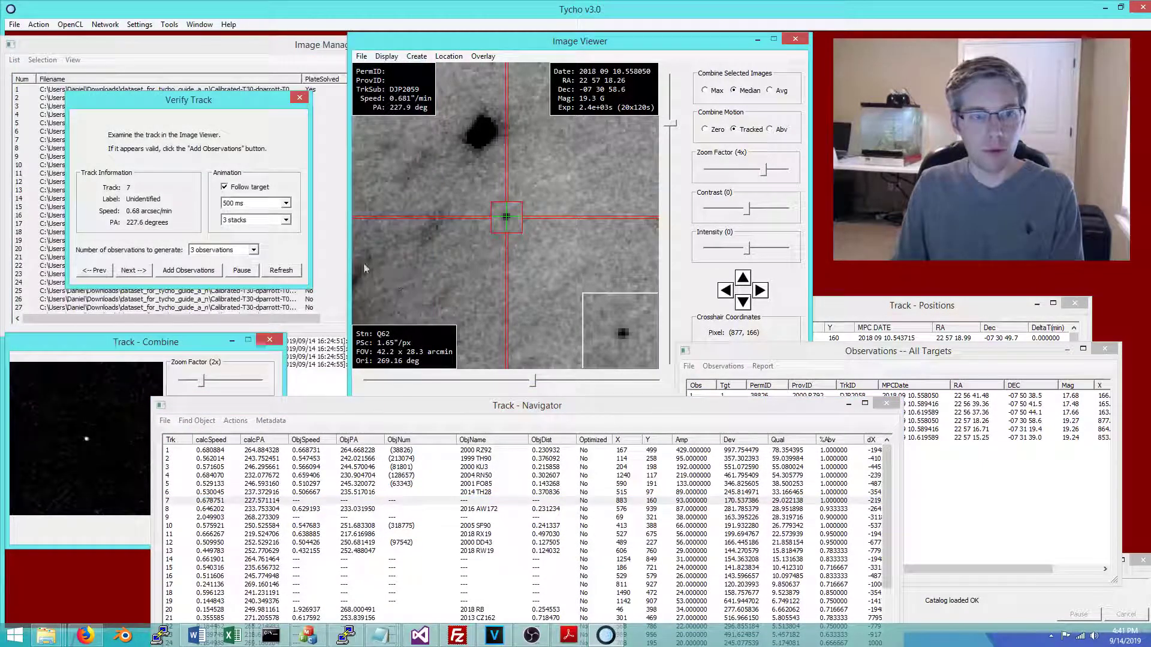
left_click_drag(324, 406, 306, 402)
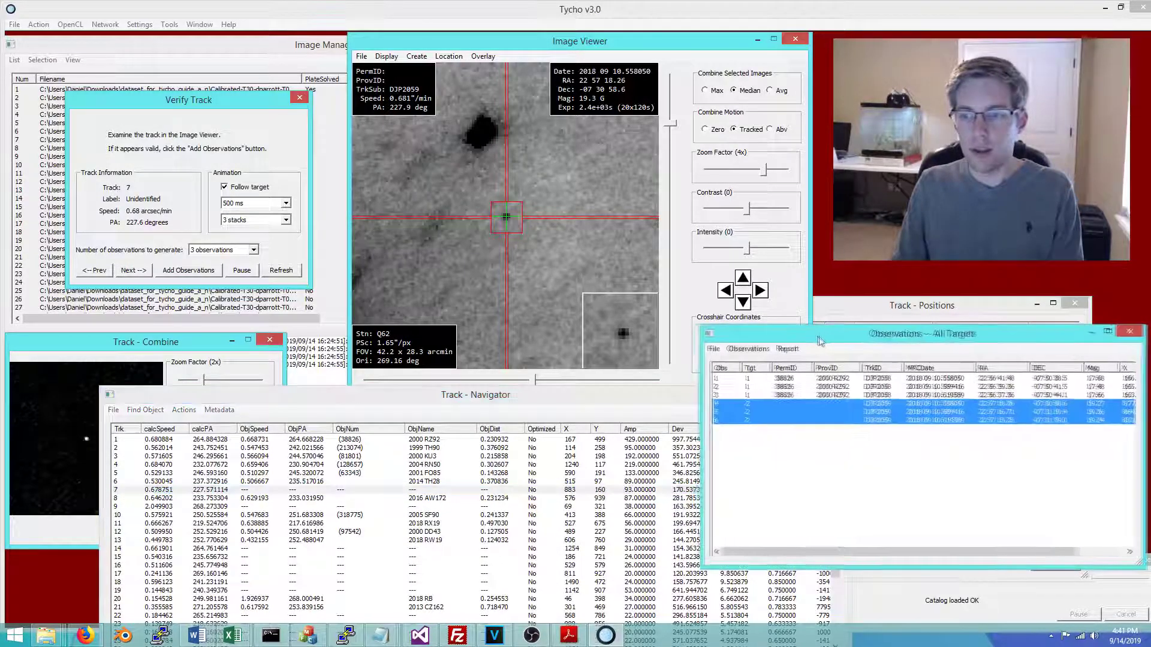
left_click(811, 478)
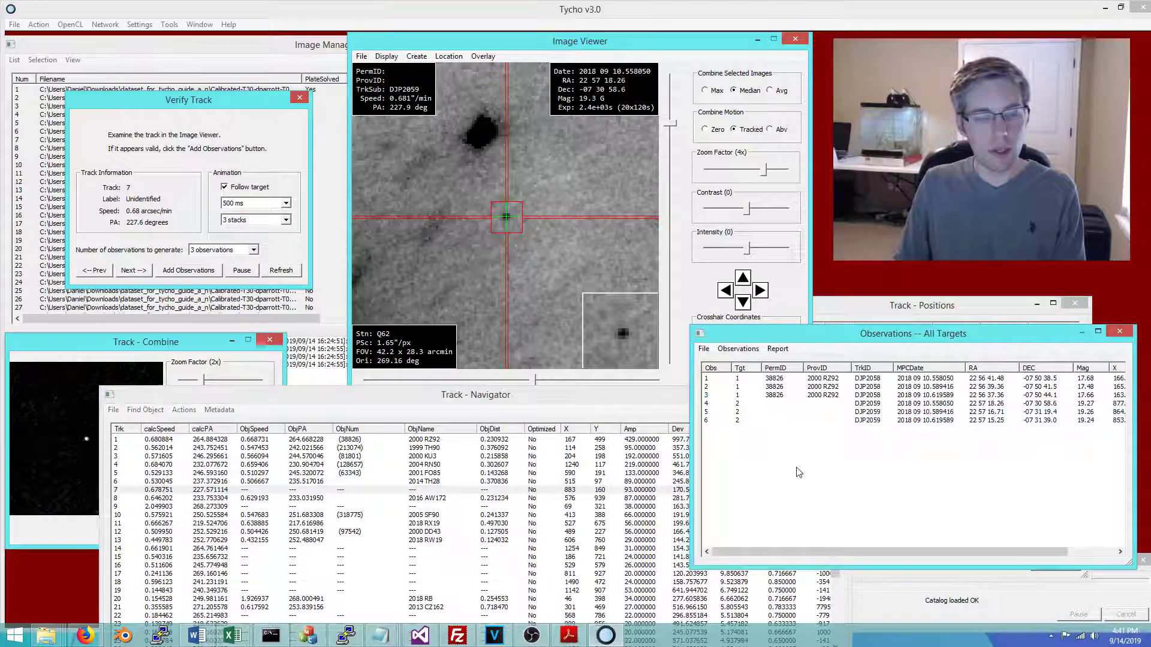